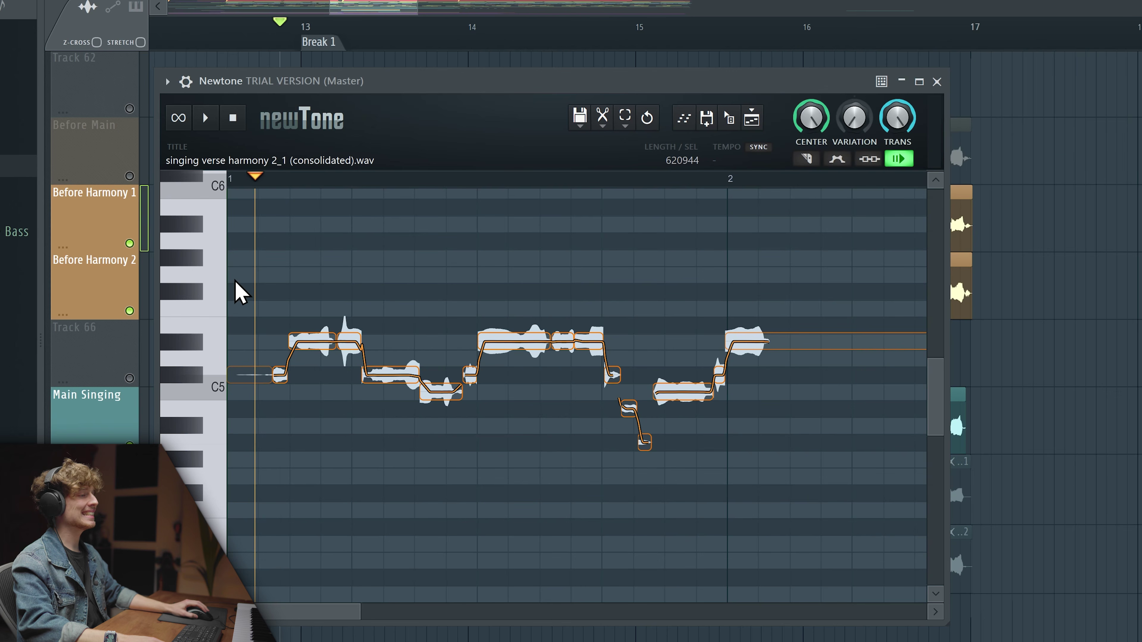
Select every note of the vocal harmony and flatten them all onto D#5.
{"action": "left_click", "coordinate": [232, 289]}
{"action": "key", "text": "ctrl+a"}
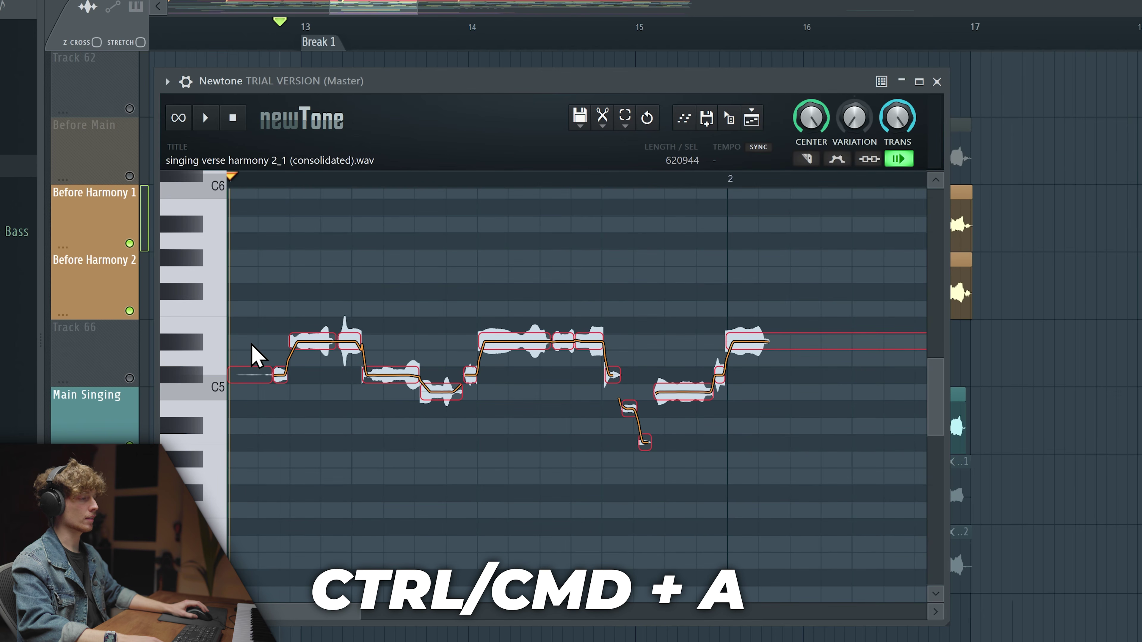
{"action": "left_click_drag", "start_coordinate": [254, 356], "coordinate": [217, 356]}
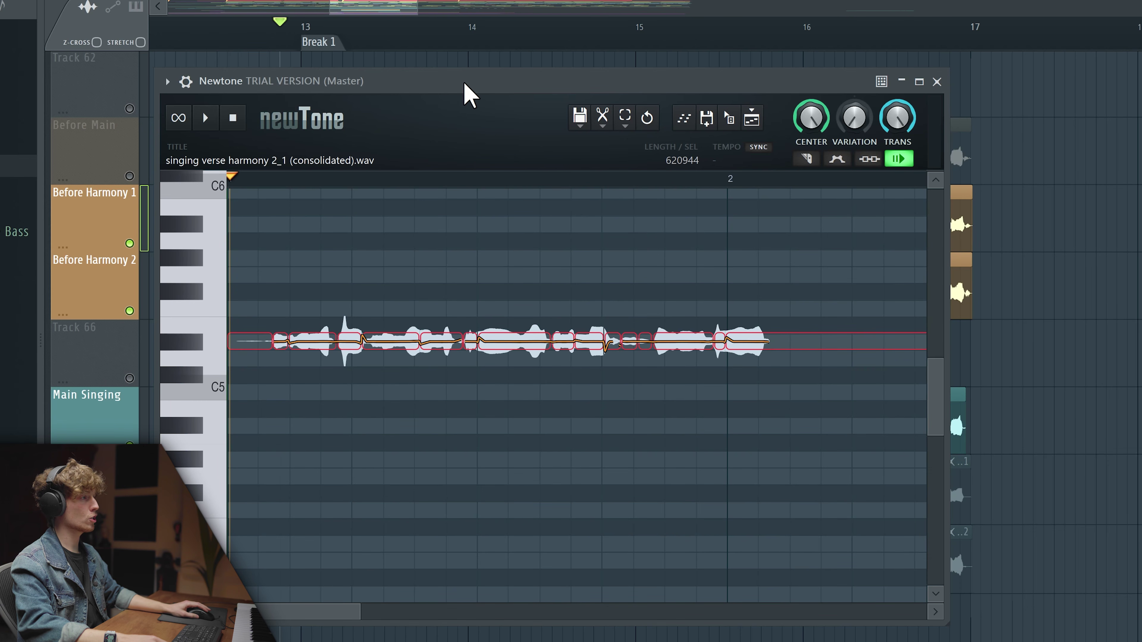
Play back the flattened harmony to hear it on a single pitch.
{"action": "left_click_drag", "start_coordinate": [468, 88], "coordinate": [625, 85]}
{"action": "key", "text": "space"}
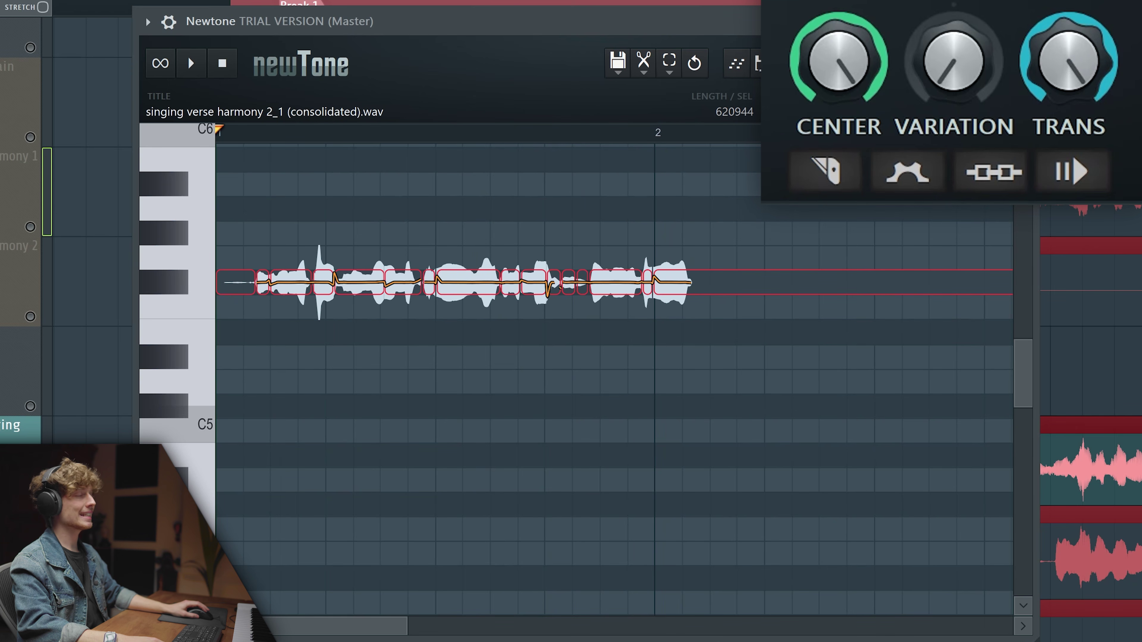
{"action": "key", "text": "space"}
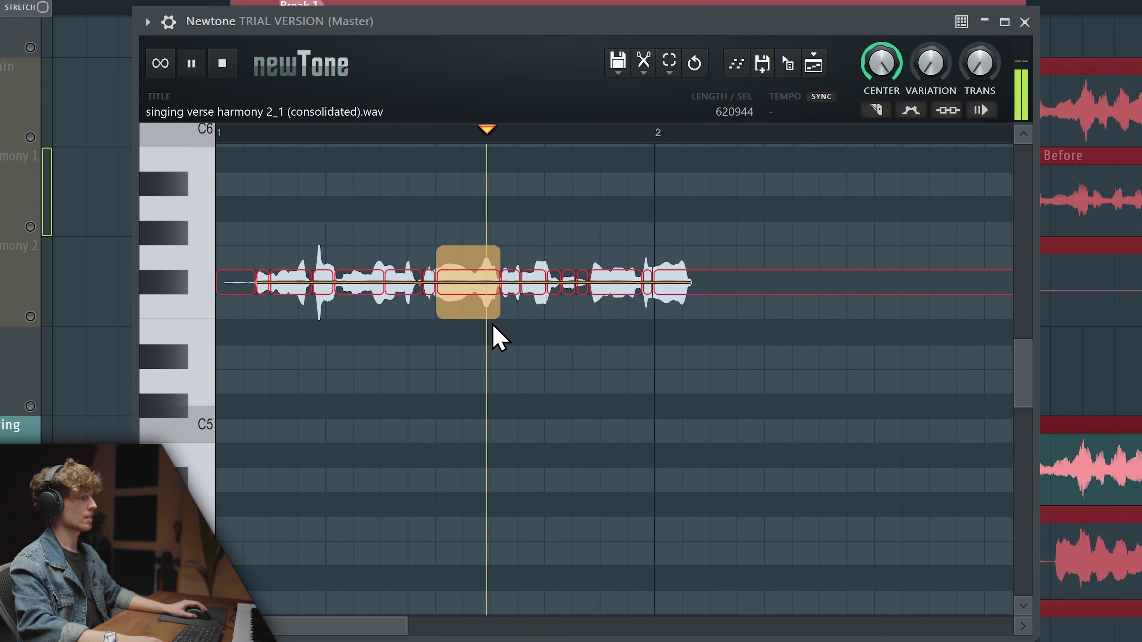
{"action": "key", "text": "space"}
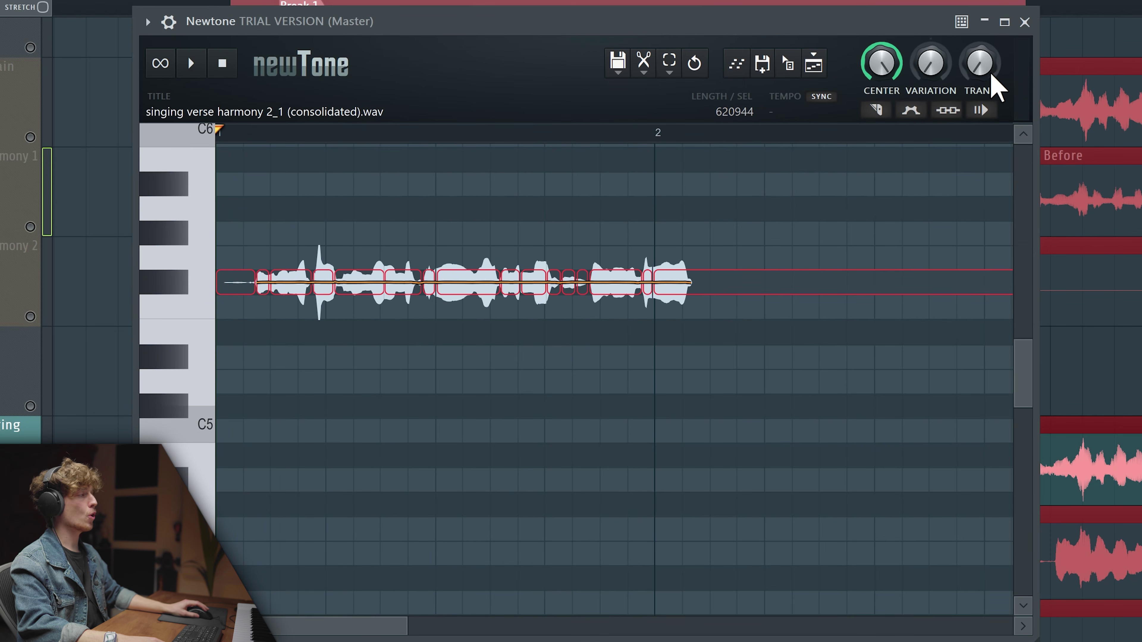
Try the flattened harmony notes on A#4 during playback and undo the pitch change.
{"action": "key", "text": "space"}
{"action": "scroll", "coordinate": [211, 446], "scroll_direction": "up", "scroll_amount": 4}
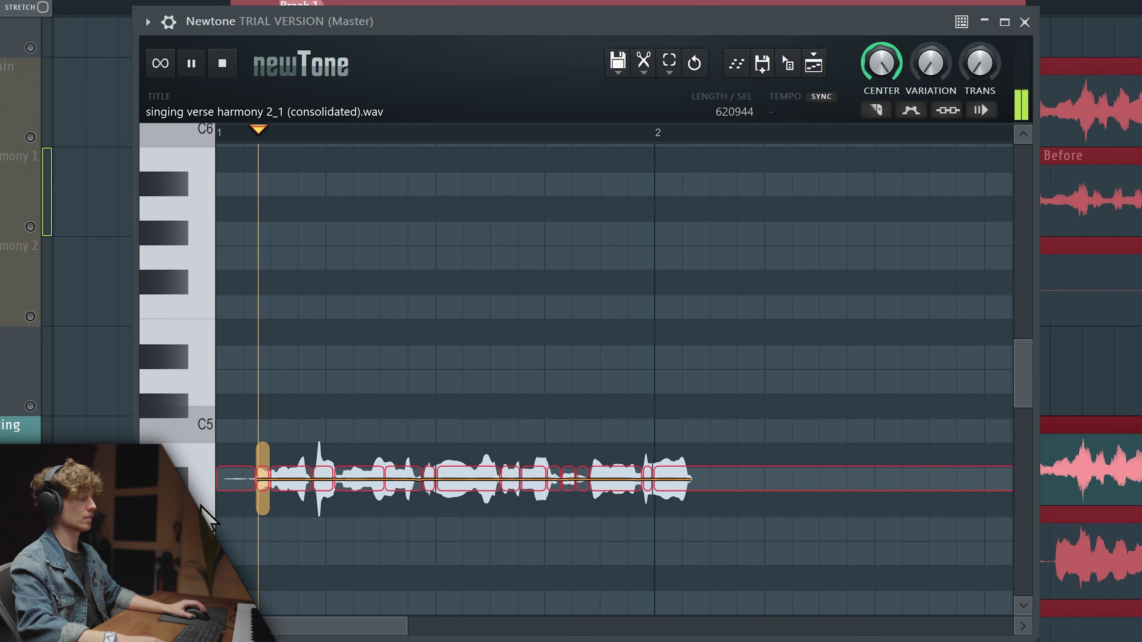
{"action": "scroll", "coordinate": [247, 513], "scroll_direction": "down", "scroll_amount": 2}
{"action": "scroll", "coordinate": [255, 505], "scroll_direction": "down", "scroll_amount": 1}
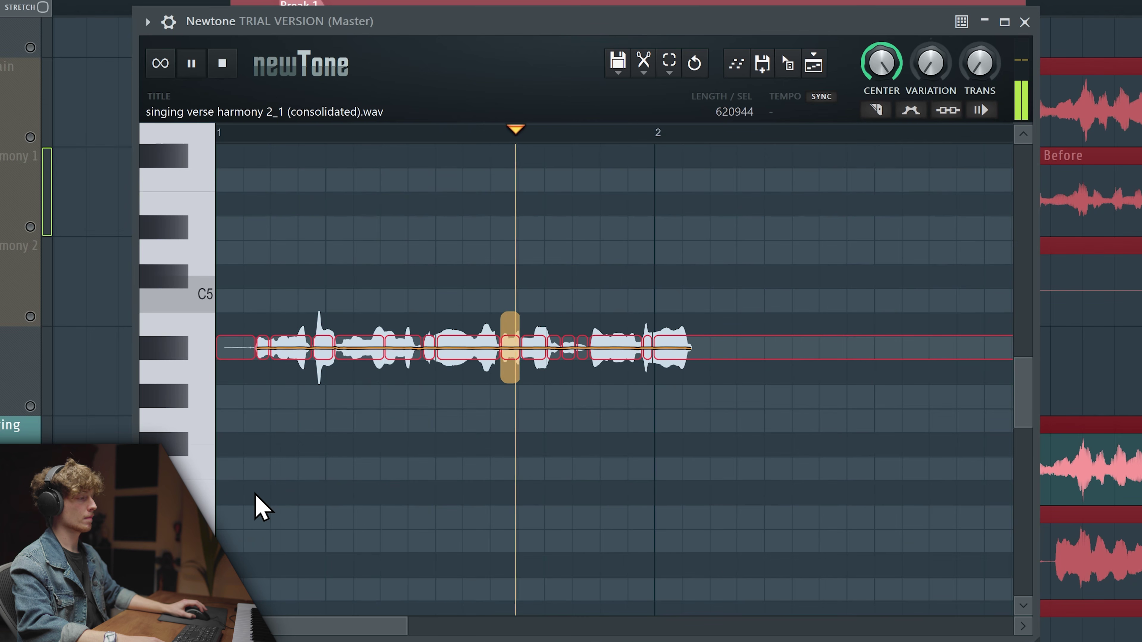
{"action": "key", "text": "space"}
{"action": "key", "text": "ctrl+z"}
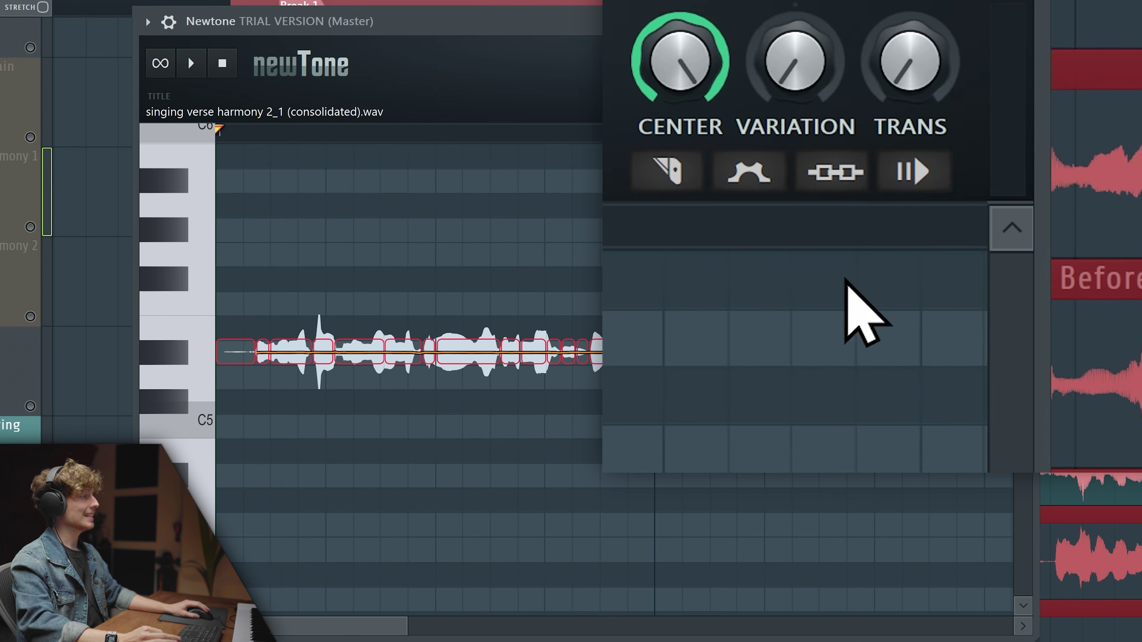
Link the pitch editor's playback to the host and choose the Ignore host selection option.
{"action": "left_click", "coordinate": [833, 179]}
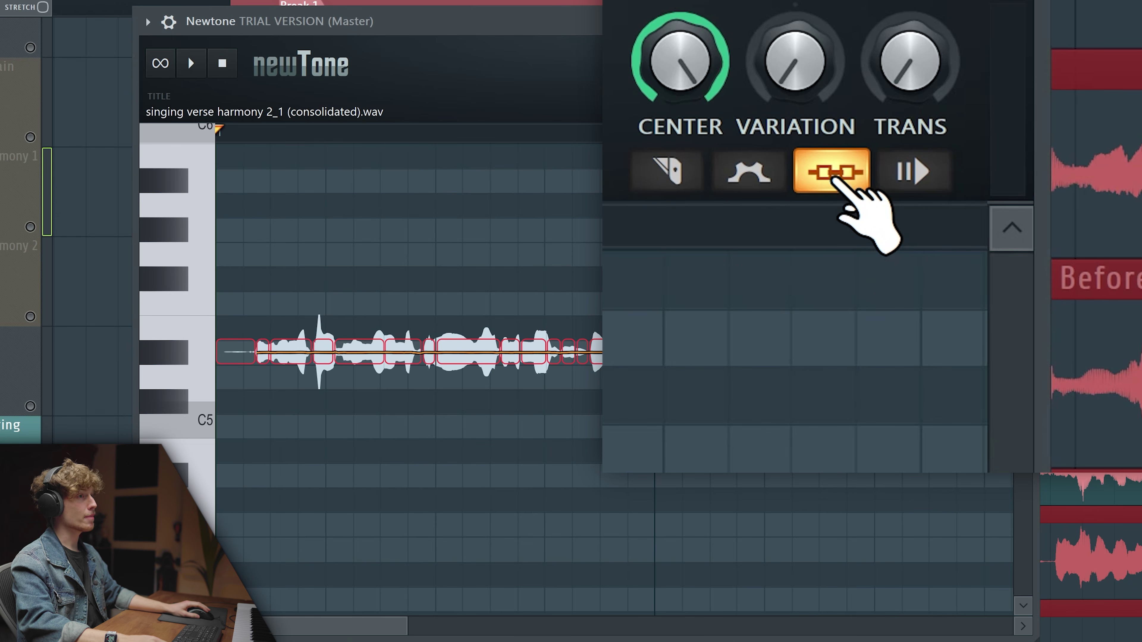
{"action": "right_click", "coordinate": [834, 177]}
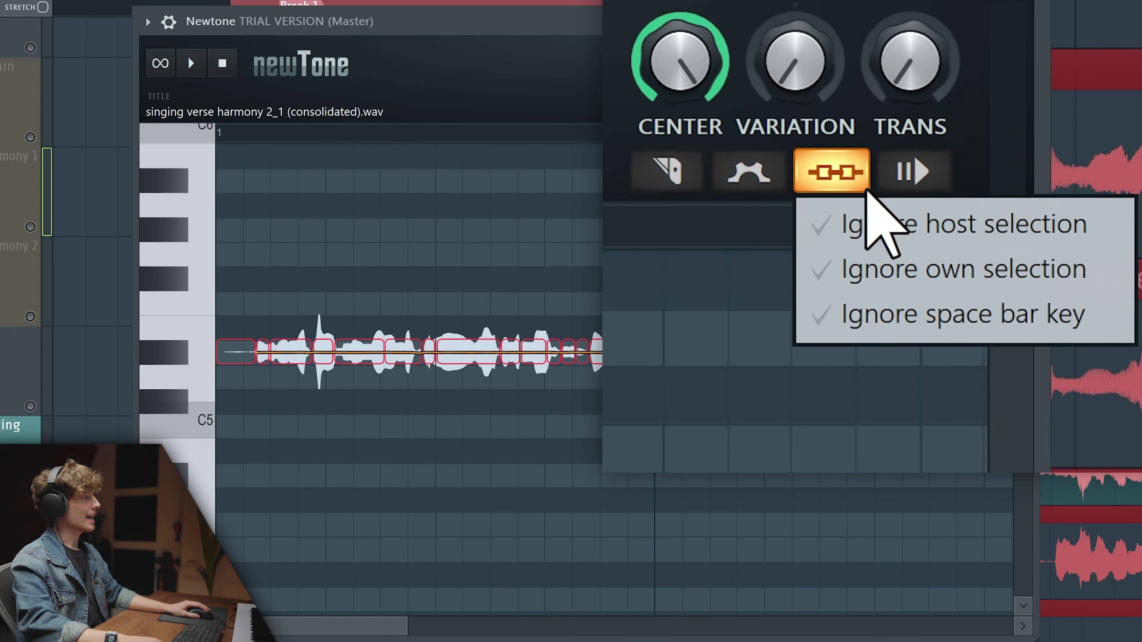
{"action": "left_click", "coordinate": [885, 225]}
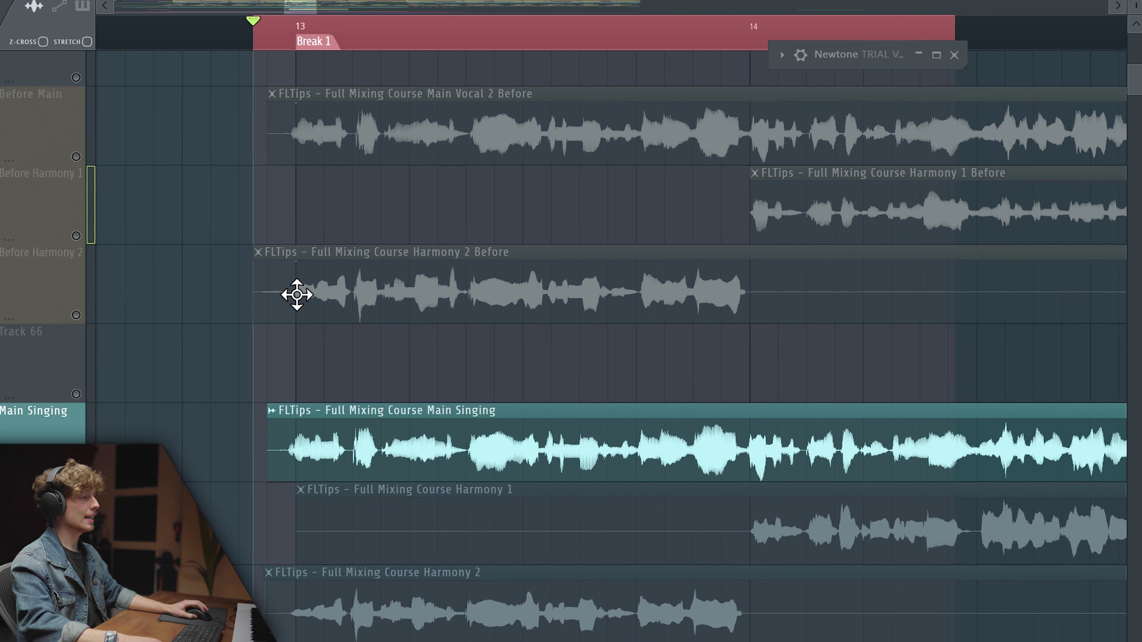
Toggle the mute of the Before Harmony 2 track on and off.
{"action": "left_click_drag", "start_coordinate": [220, 343], "coordinate": [382, 277]}
{"action": "right_click", "coordinate": [368, 222]}
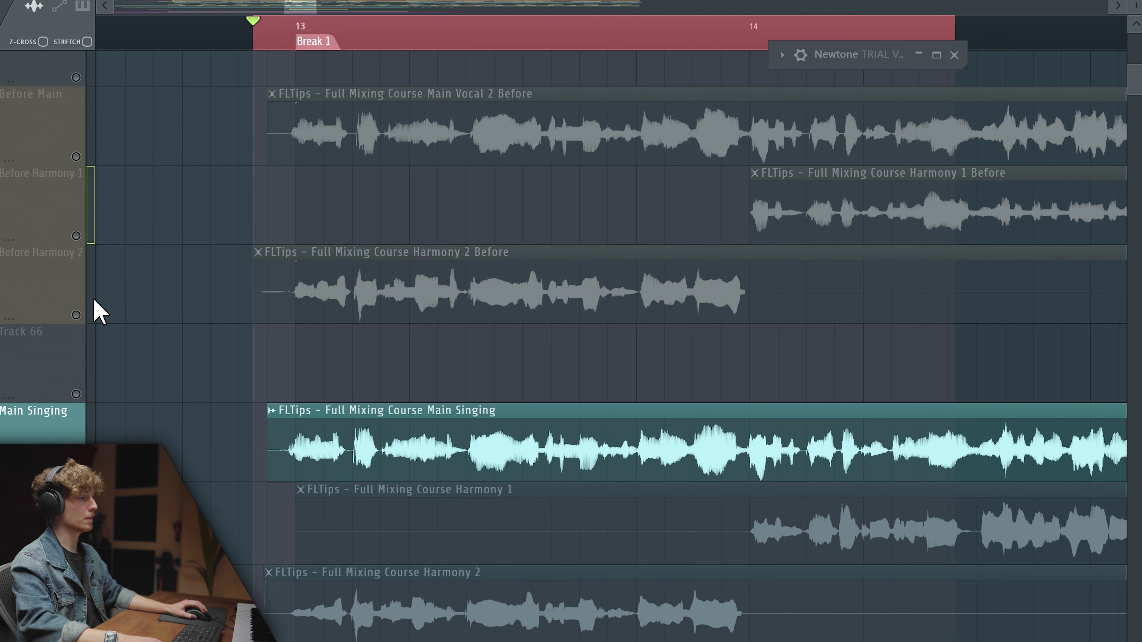
{"action": "left_click", "coordinate": [75, 315]}
{"action": "double_click", "coordinate": [76, 315]}
{"action": "left_click", "coordinate": [76, 315]}
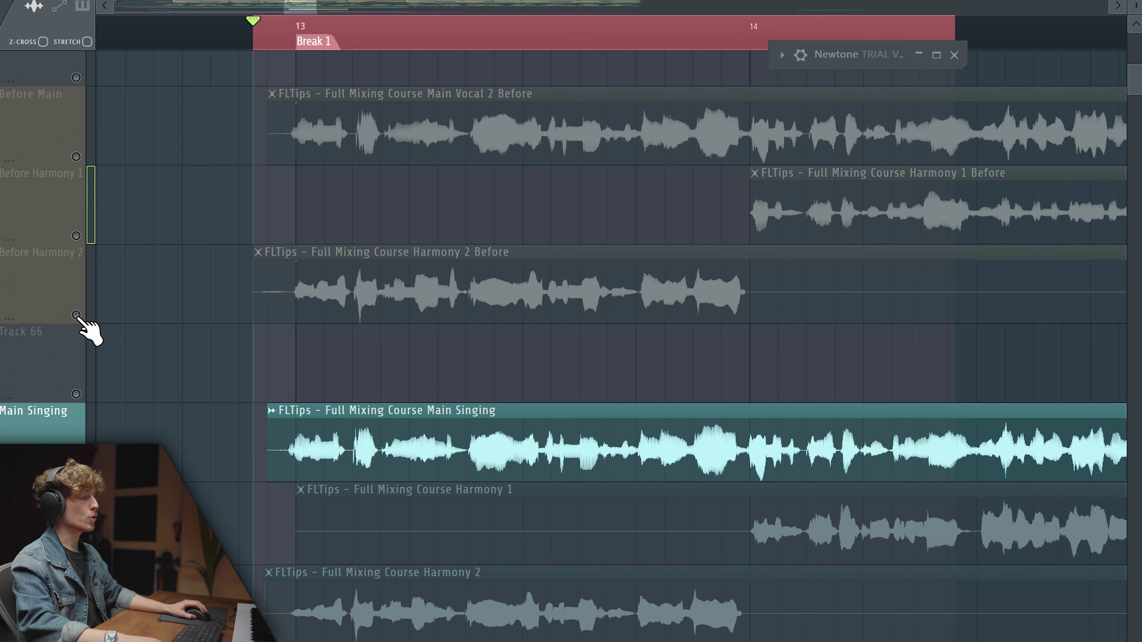
Restore the collapsed Newtone editor window over the playlist.
{"action": "left_click", "coordinate": [783, 55]}
{"action": "left_click", "coordinate": [179, 55]}
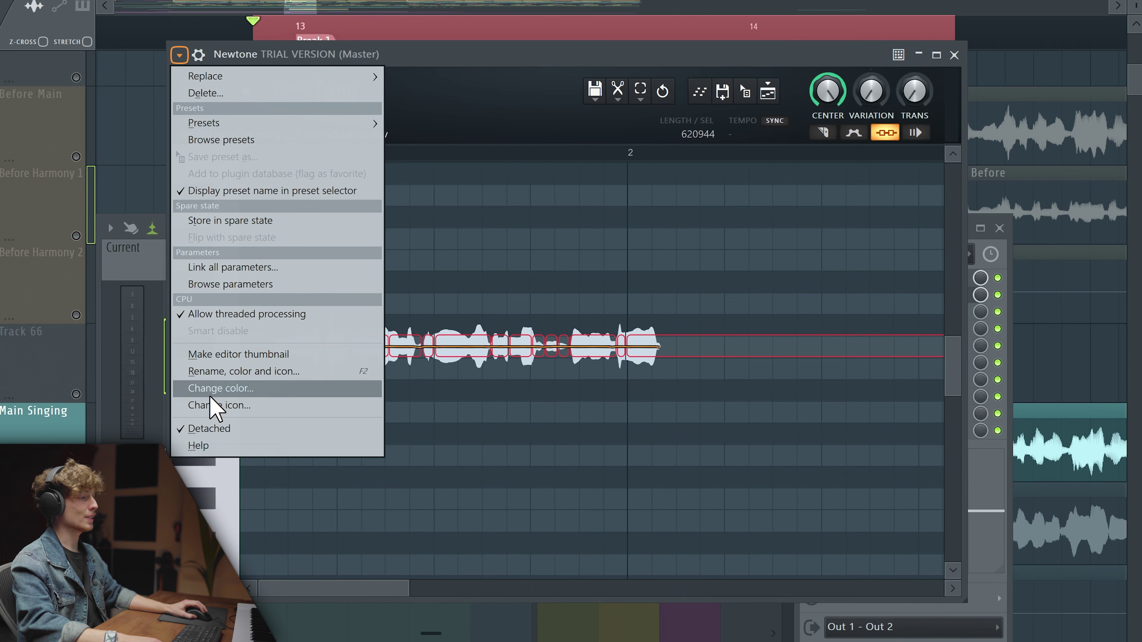
{"action": "left_click", "coordinate": [427, 108]}
{"action": "left_click", "coordinate": [728, 3]}
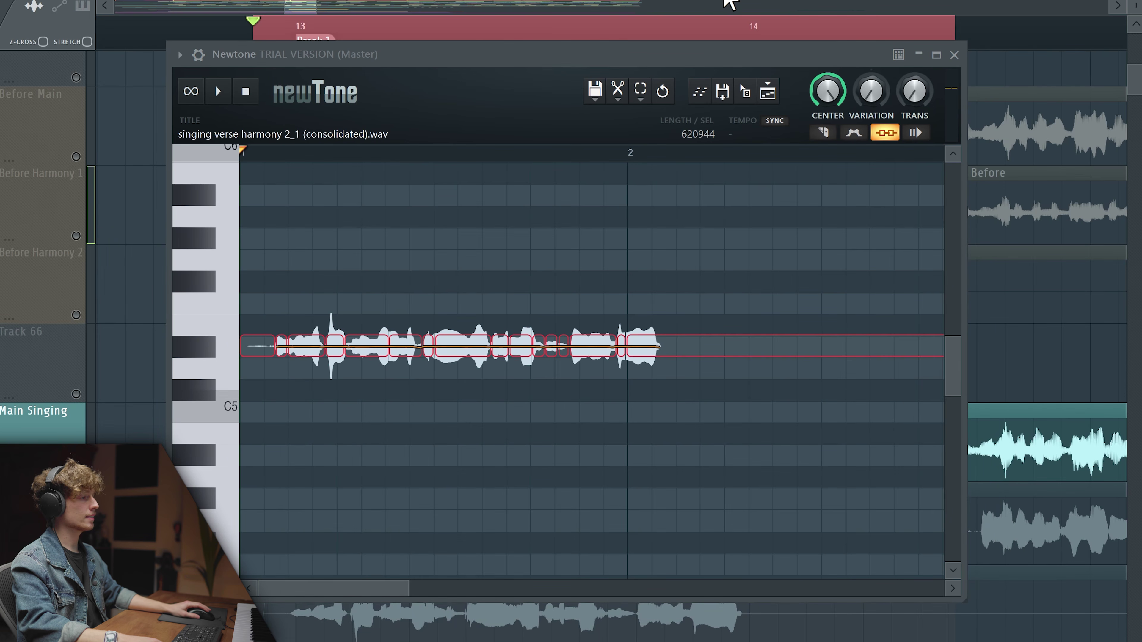
Play the flattened harmony in sync with the main singing in the playlist.
{"action": "key", "text": "space"}
{"action": "scroll", "coordinate": [464, 480], "scroll_direction": "down", "scroll_amount": 3}
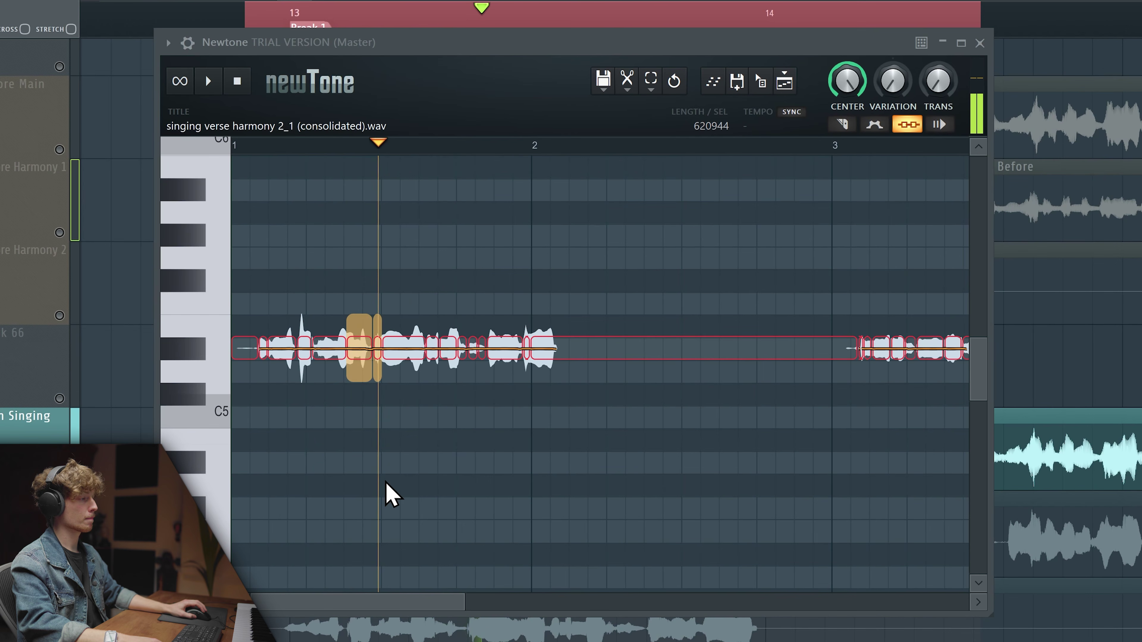
{"action": "scroll", "coordinate": [486, 479], "scroll_direction": "down", "scroll_amount": 1}
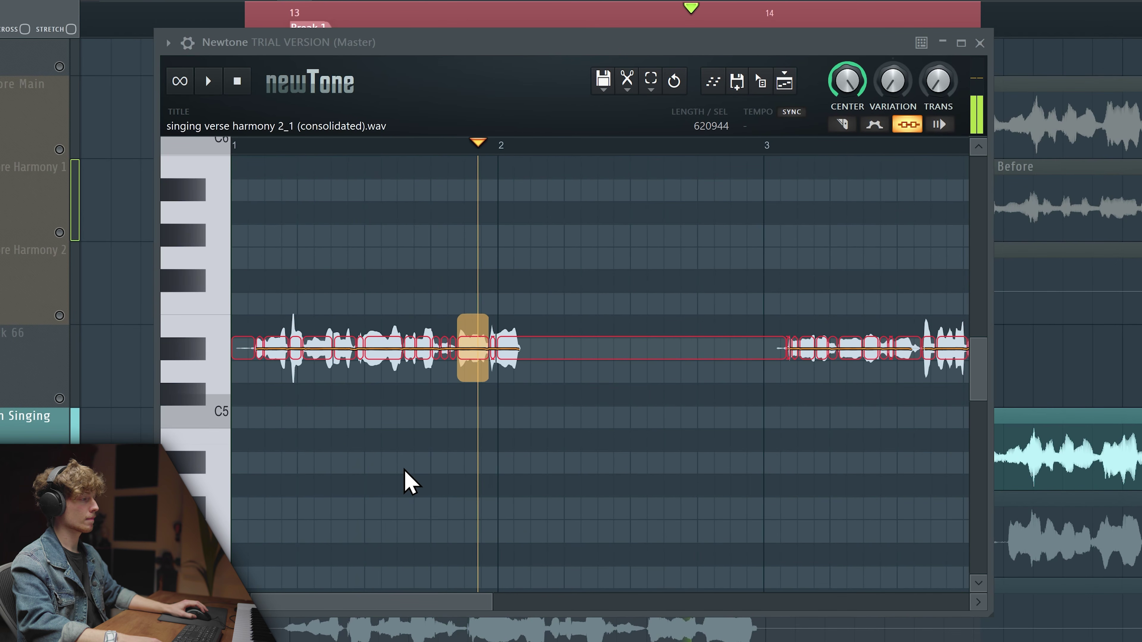
{"action": "key", "text": "space"}
{"action": "scroll", "coordinate": [433, 414], "scroll_direction": "up", "scroll_amount": 1}
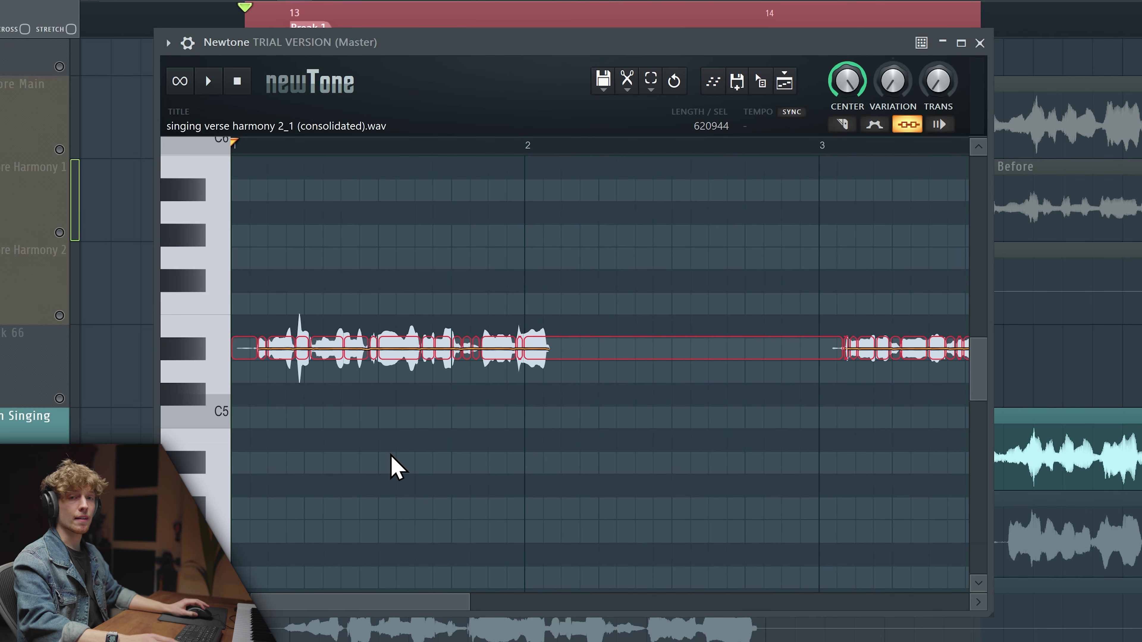
Raise all flattened harmony notes to G5 and listen to them against the main singing.
{"action": "scroll", "coordinate": [400, 445], "scroll_direction": "up", "scroll_amount": 2}
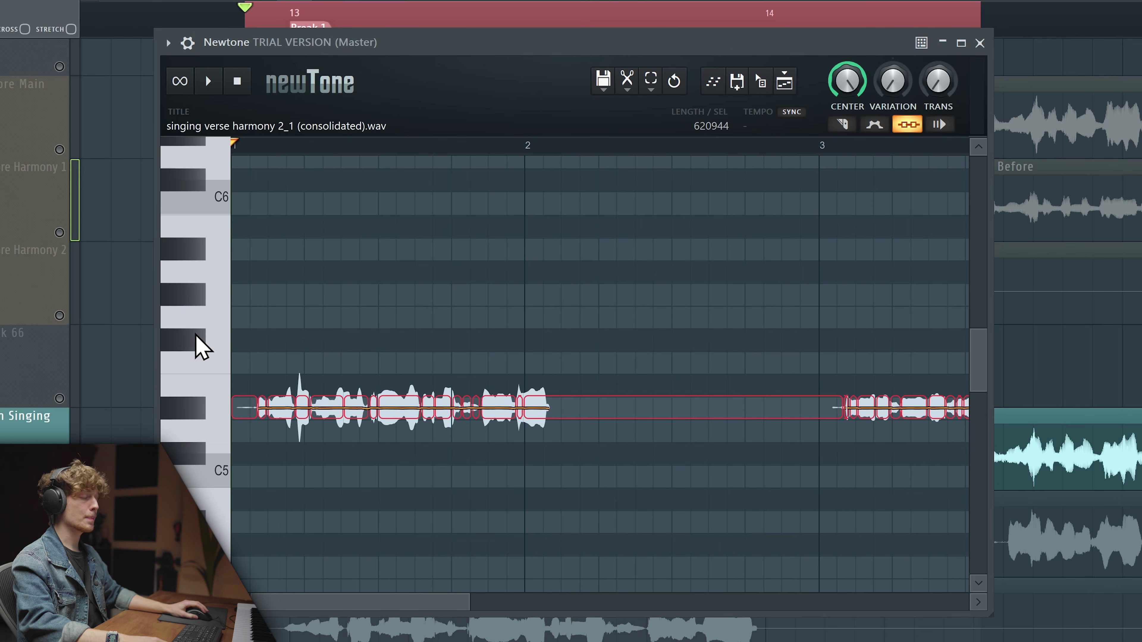
{"action": "left_click", "coordinate": [197, 343]}
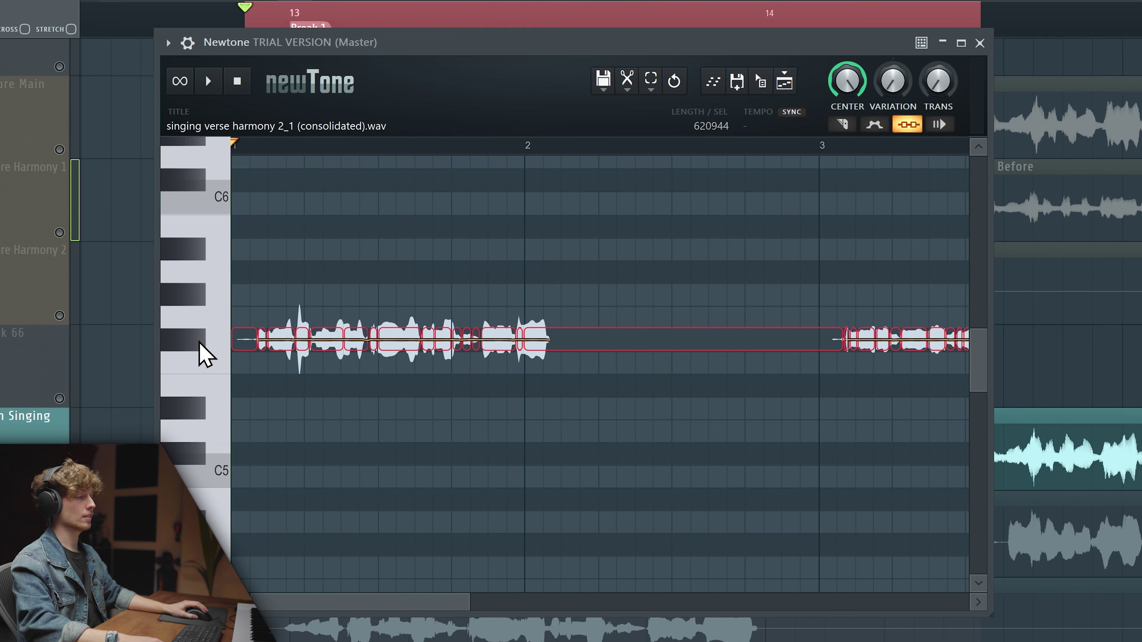
{"action": "key", "text": "space"}
{"action": "left_click", "coordinate": [217, 314]}
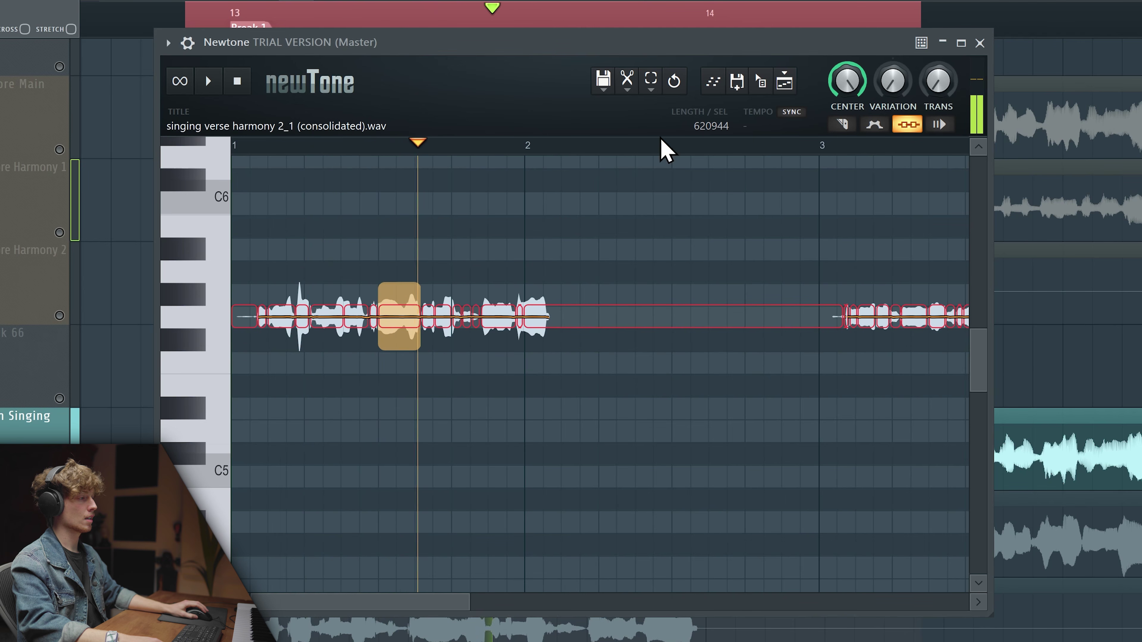
{"action": "key", "text": "space"}
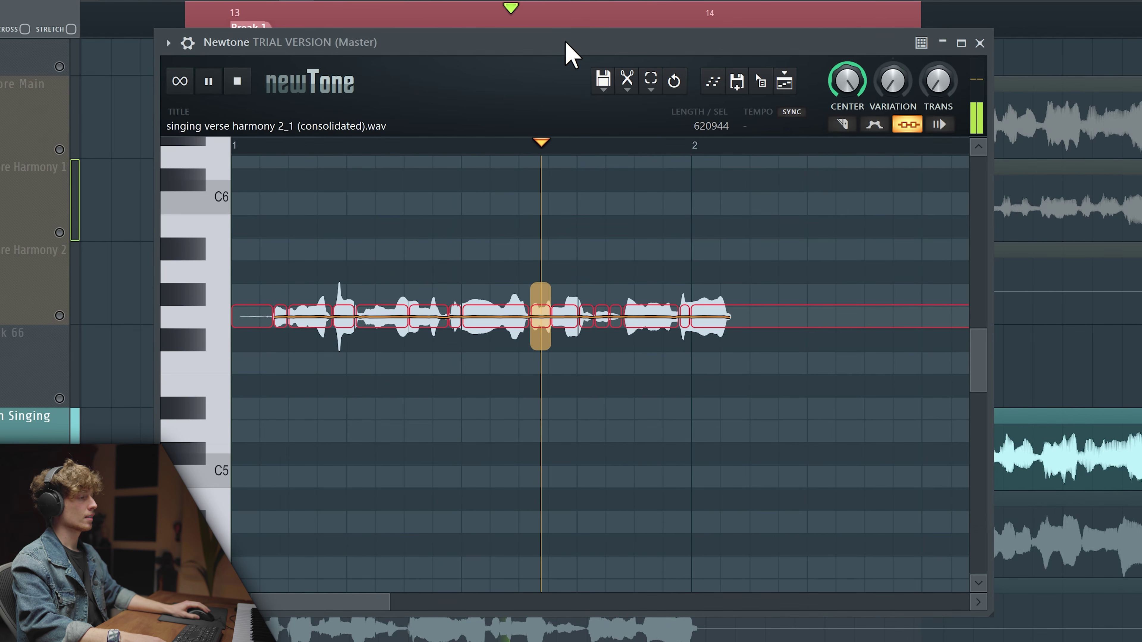
{"action": "key", "text": "space"}
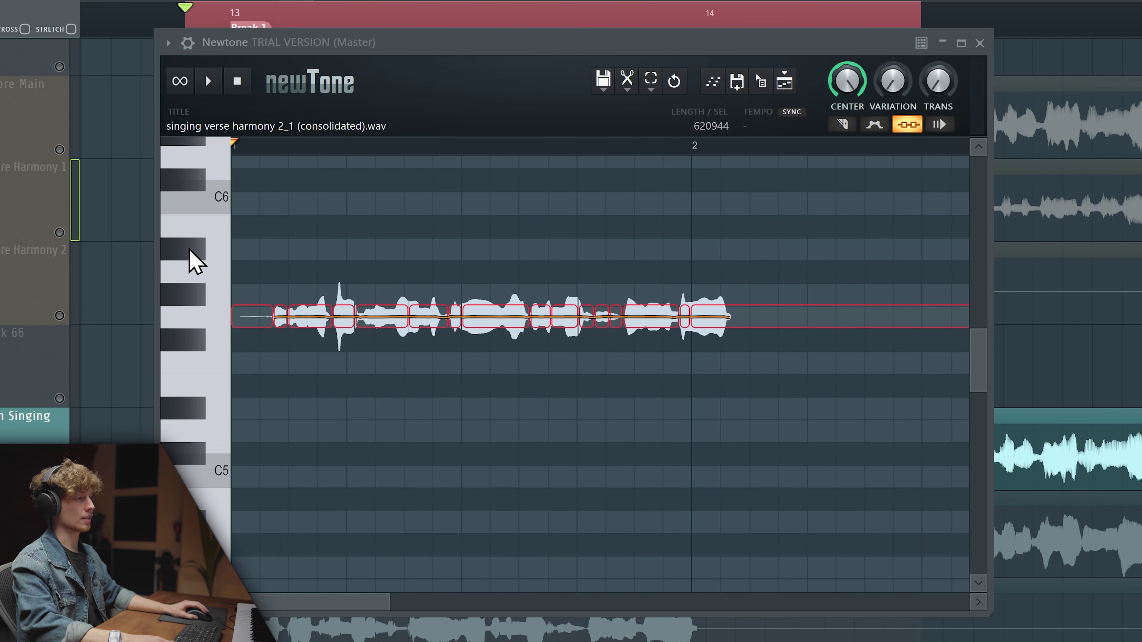
Raise all flattened harmony notes three semitones to A#5 and play the result.
{"action": "key", "text": "Up"}
{"action": "key", "text": "Up"}
{"action": "key", "text": "Up"}
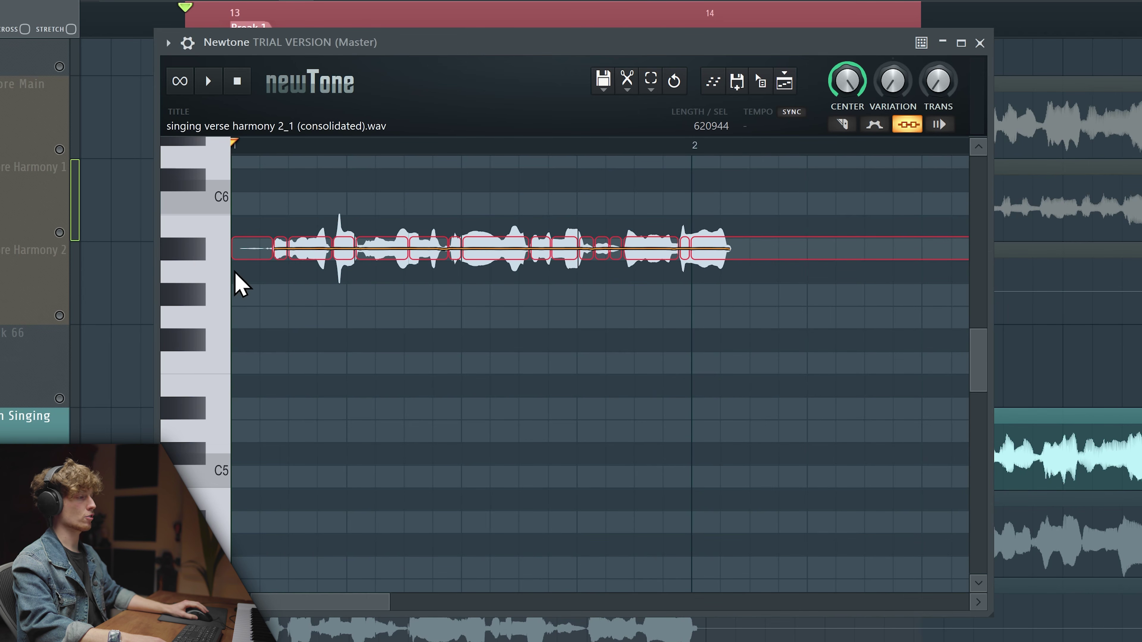
{"action": "key", "text": "space"}
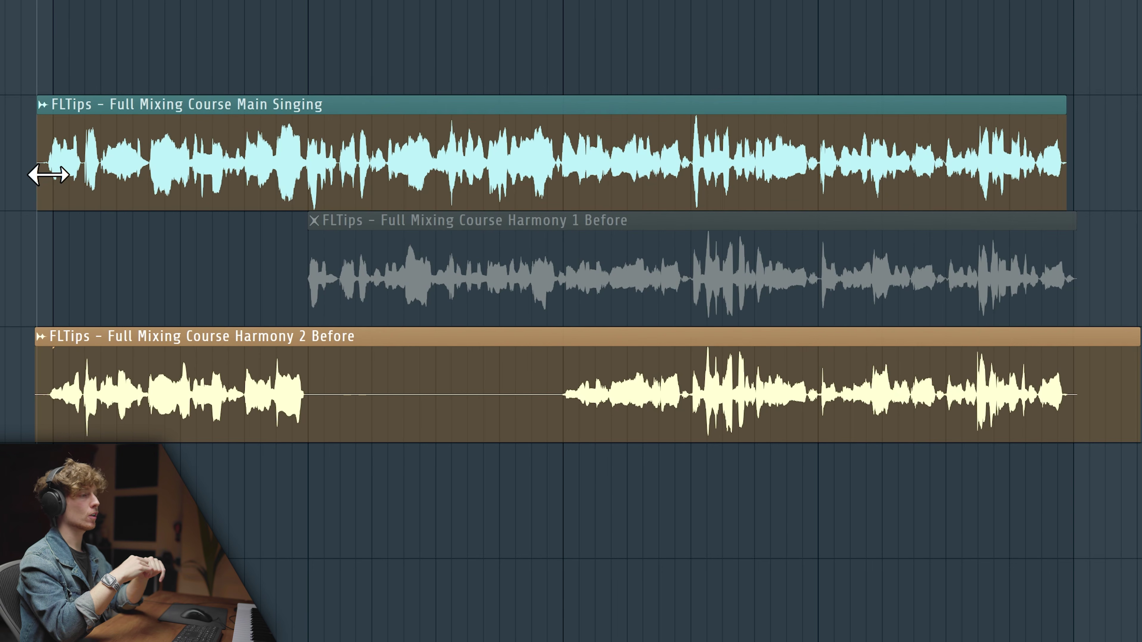
Play the Main Singing and Harmony 2 Before clips together, skipping ahead to the second harmony passage.
{"action": "key", "text": "space"}
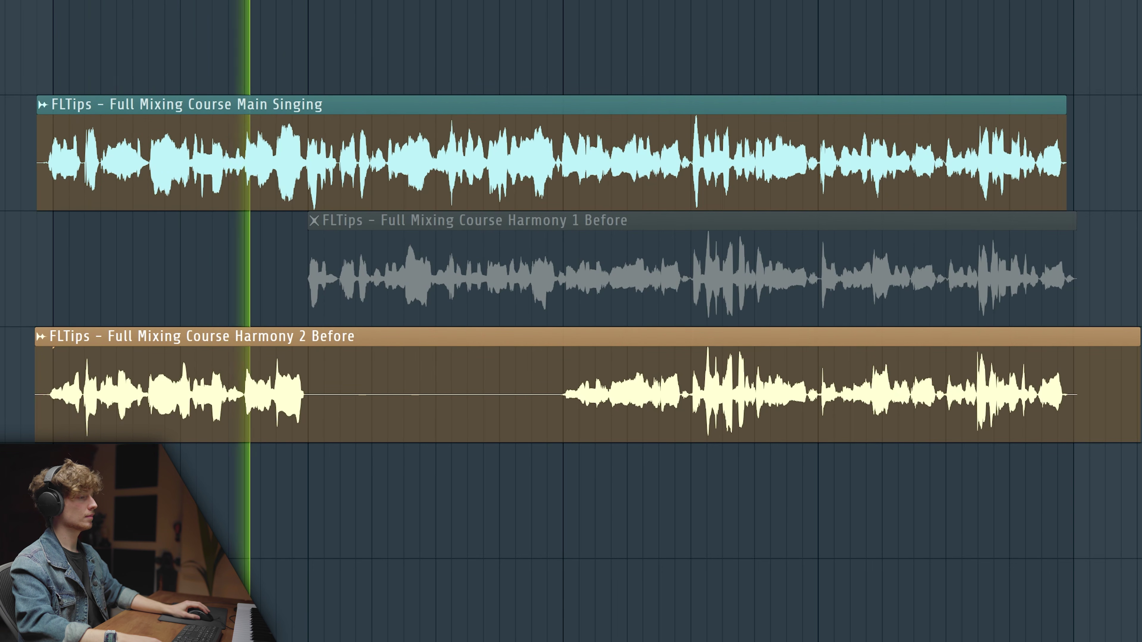
{"action": "left_click", "coordinate": [607, 2]}
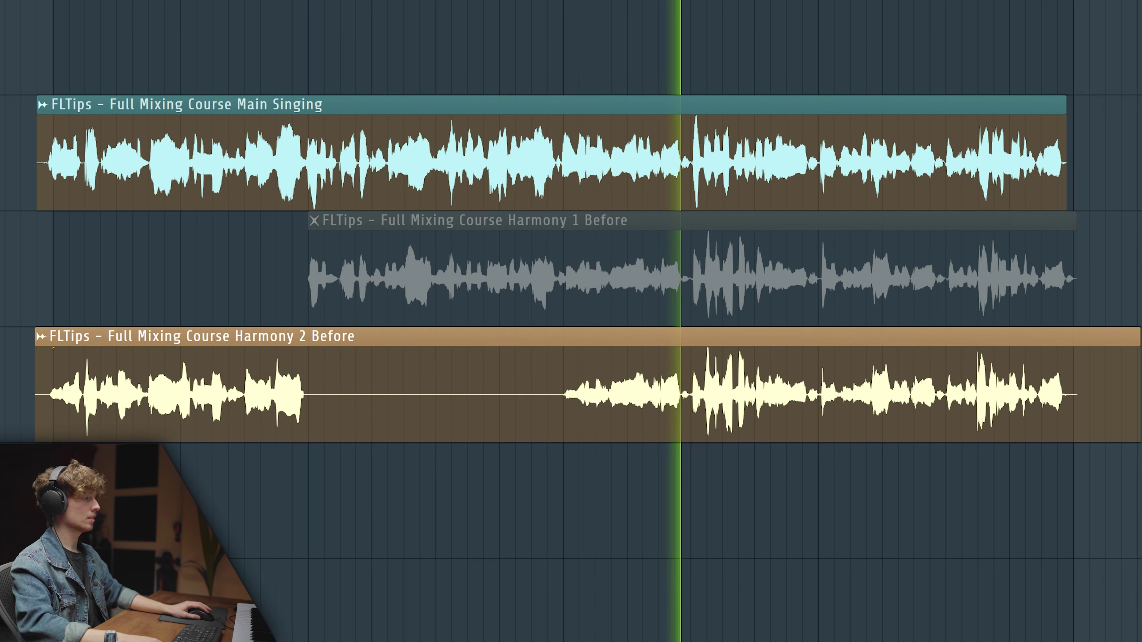
{"action": "key", "text": "space"}
Unmute the Harmony 1 Before clip and open its audio in the Newtone pitch editor.
{"action": "left_click", "coordinate": [313, 220]}
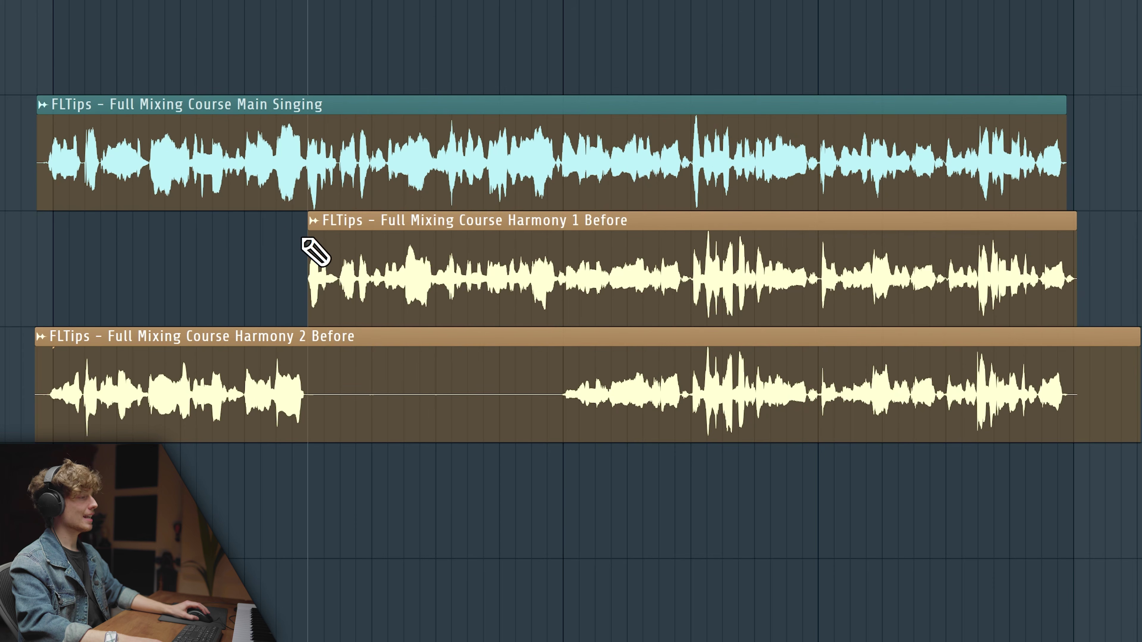
{"action": "right_click", "coordinate": [313, 225]}
{"action": "left_click", "coordinate": [597, 305]}
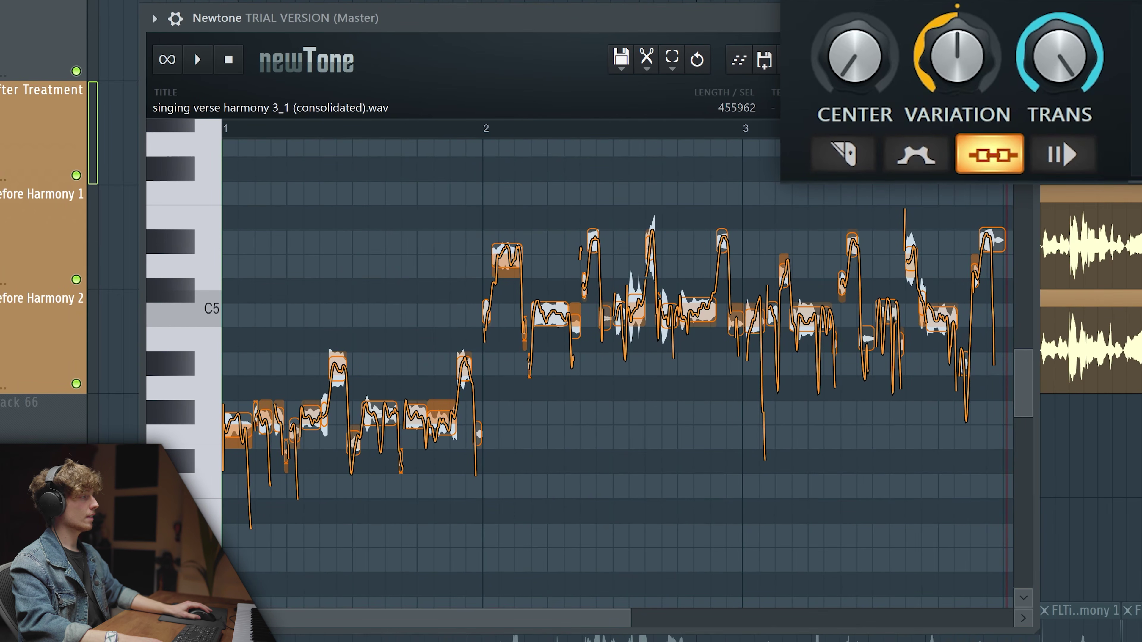
Set Variation to minimum and Center to maximum, and turn Trans down for the harmony 3_1 vocal.
{"action": "left_click_drag", "start_coordinate": [927, 45], "coordinate": [927, 108]}
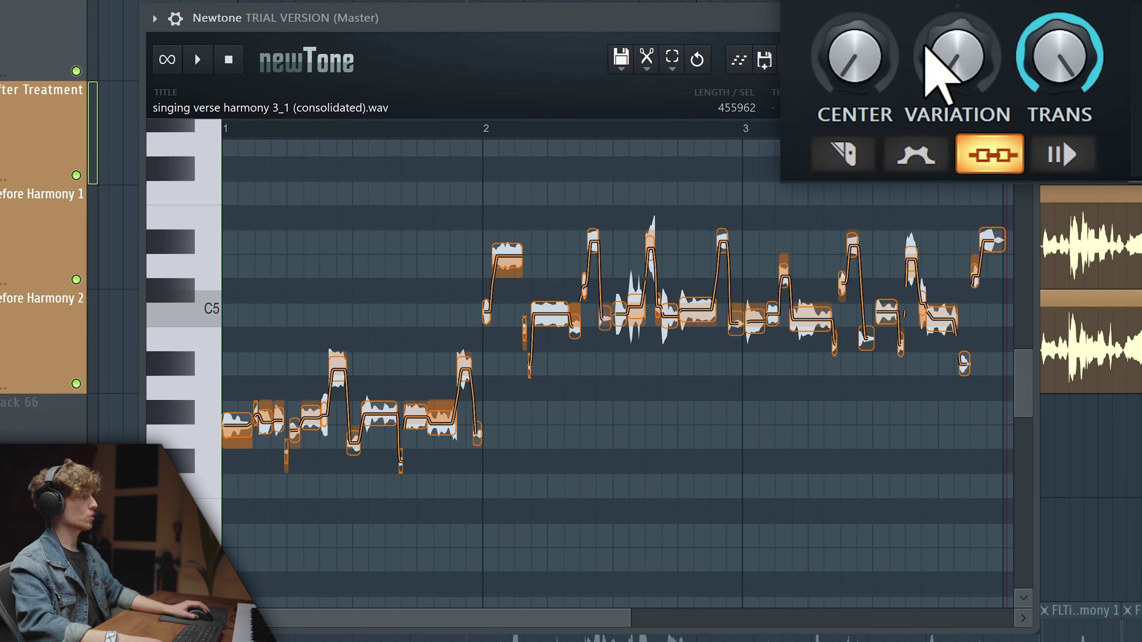
{"action": "left_click_drag", "start_coordinate": [855, 54], "coordinate": [854, 5]}
{"action": "left_click_drag", "start_coordinate": [1059, 56], "coordinate": [1060, 90]}
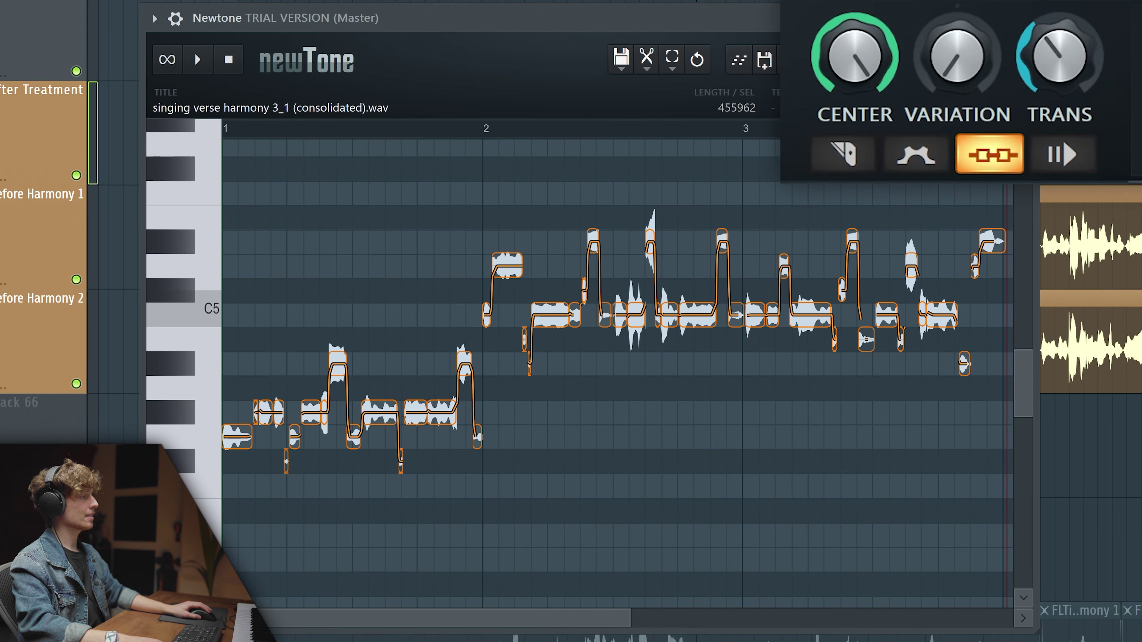
Flatten all notes of the harmony 3_1 vocal onto G#4 and play it with the main singing.
{"action": "left_click", "coordinate": [318, 344]}
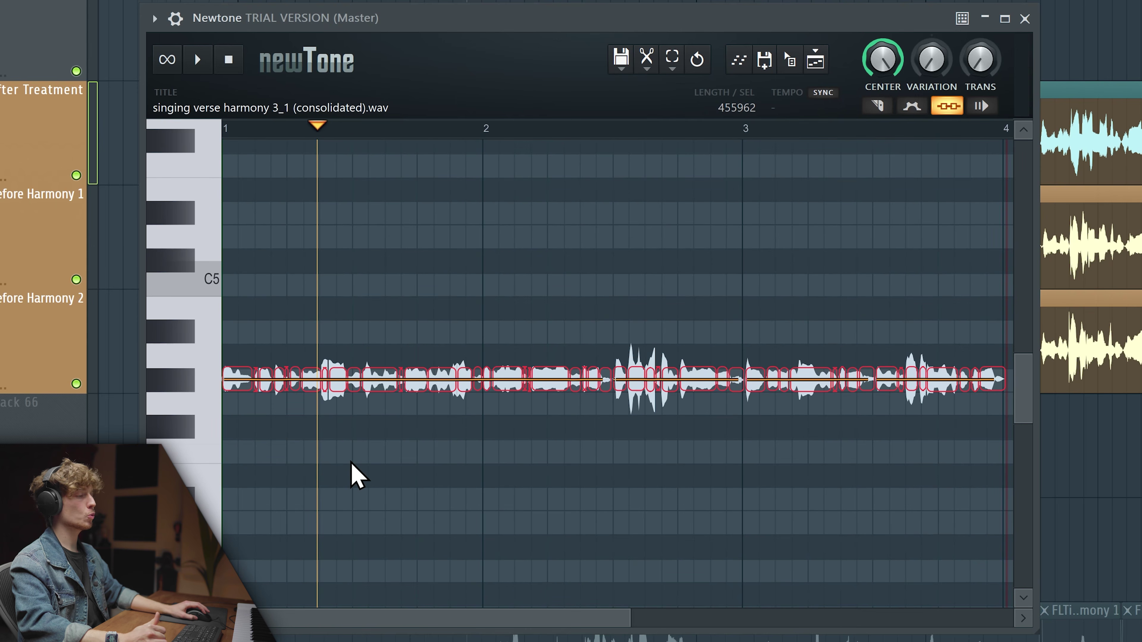
{"action": "key", "text": "space"}
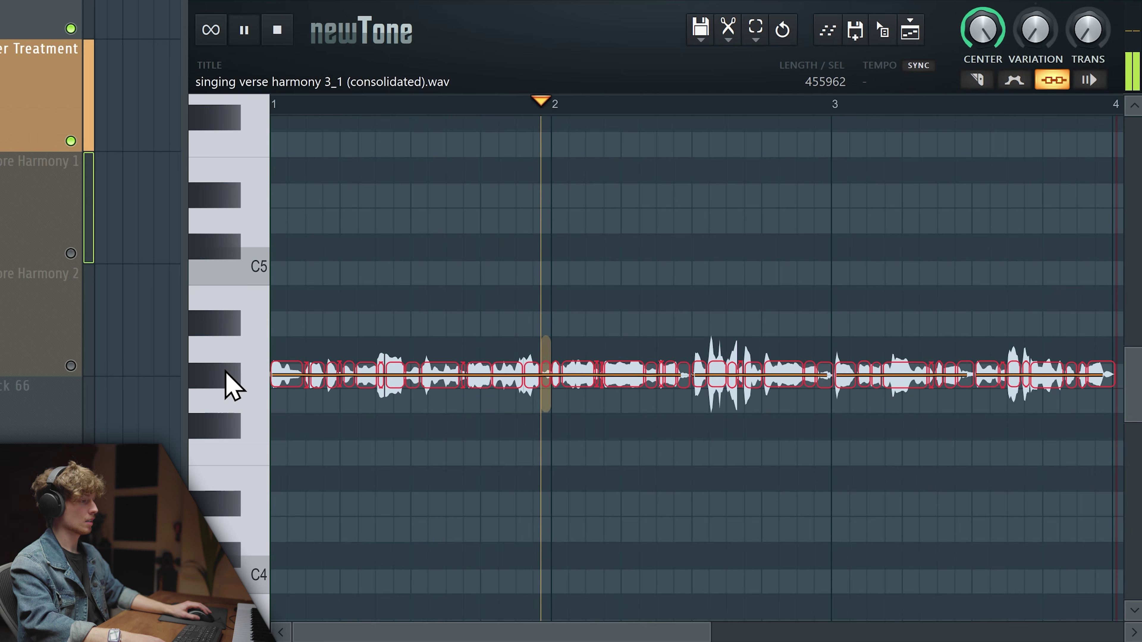
{"action": "key", "text": "space"}
Lower all flattened notes of the harmony 3_1 vocal five semitones to D#4.
{"action": "scroll", "coordinate": [333, 507], "scroll_direction": "up", "scroll_amount": 2}
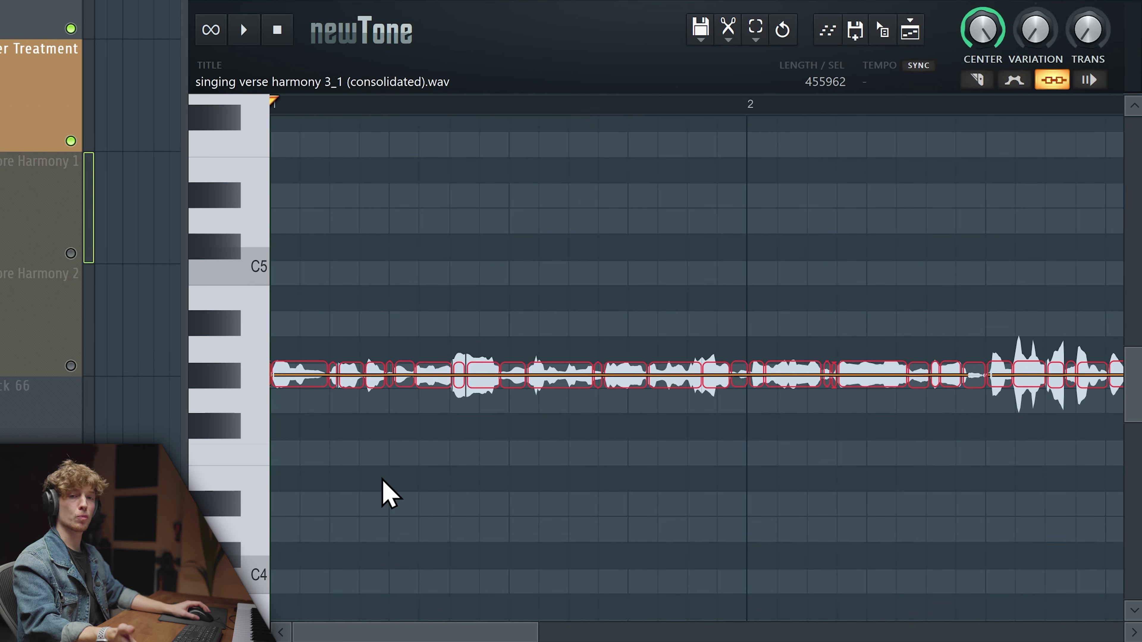
{"action": "key", "text": "Down"}
{"action": "key", "text": "Down"}
{"action": "key", "text": "Down"}
{"action": "key", "text": "Down"}
{"action": "key", "text": "Down"}
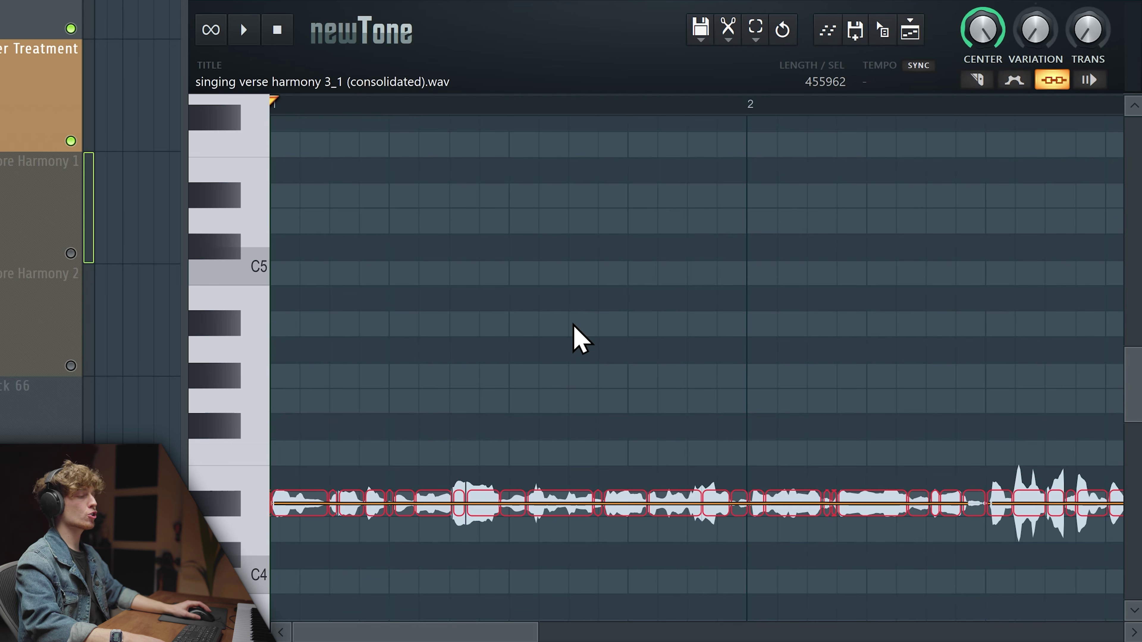
Play the D#4 harmony, raise all its notes seven semitones to A#4, and compare it with the main singing.
{"action": "key", "text": "space"}
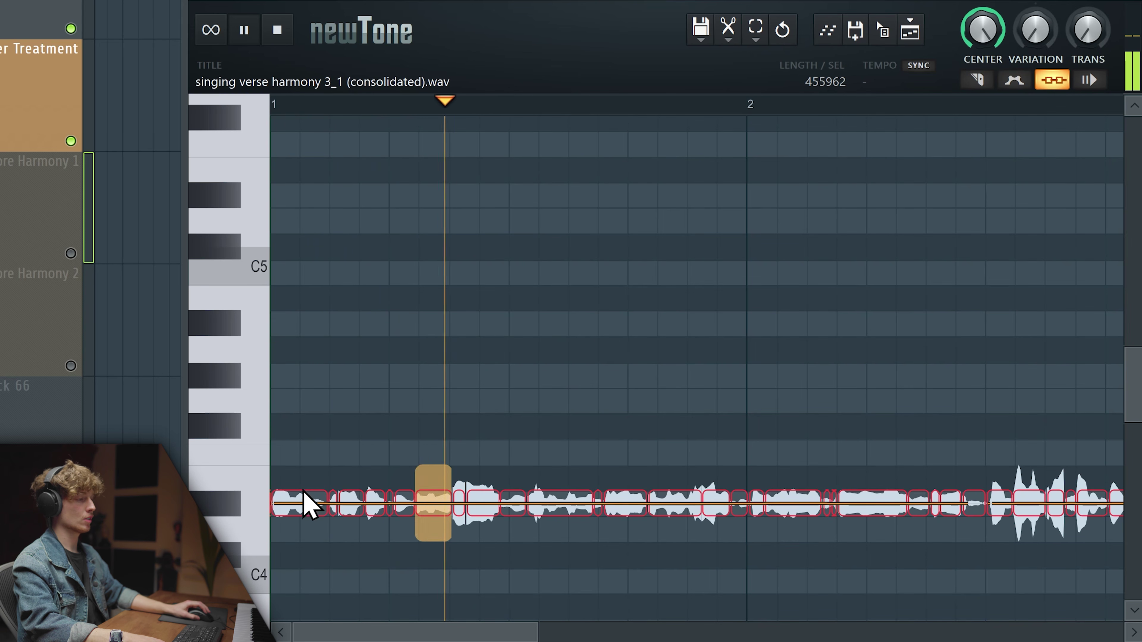
{"action": "key", "text": "space"}
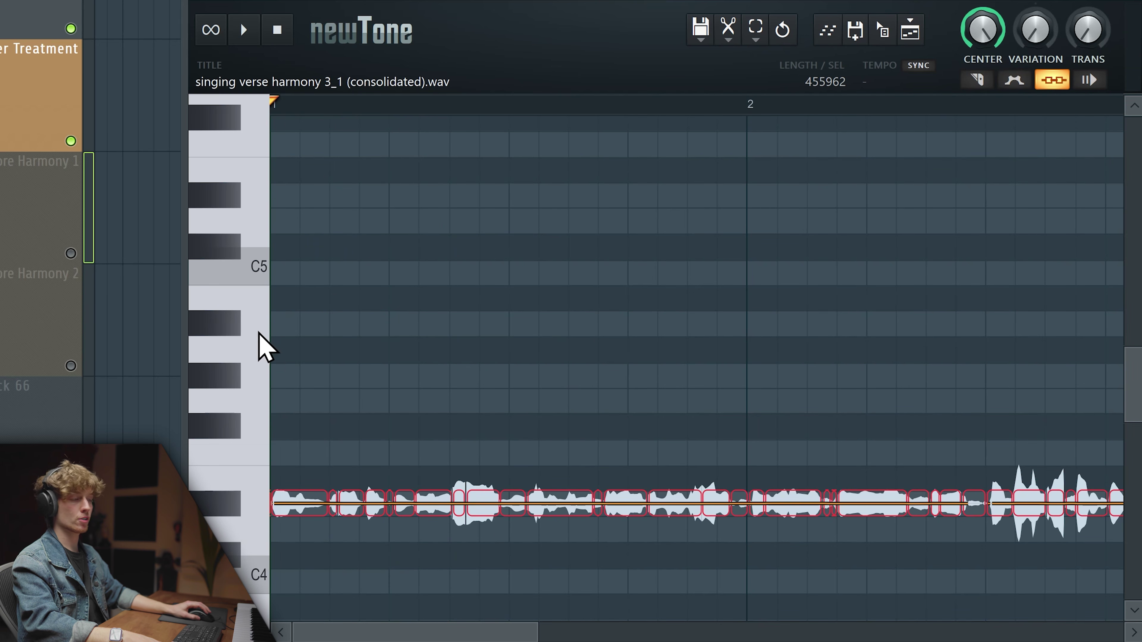
{"action": "key", "text": "Up"}
{"action": "key", "text": "Up"}
{"action": "key", "text": "Up"}
{"action": "key", "text": "Up"}
{"action": "key", "text": "Up"}
{"action": "key", "text": "Up"}
{"action": "key", "text": "Up"}
{"action": "key", "text": "space"}
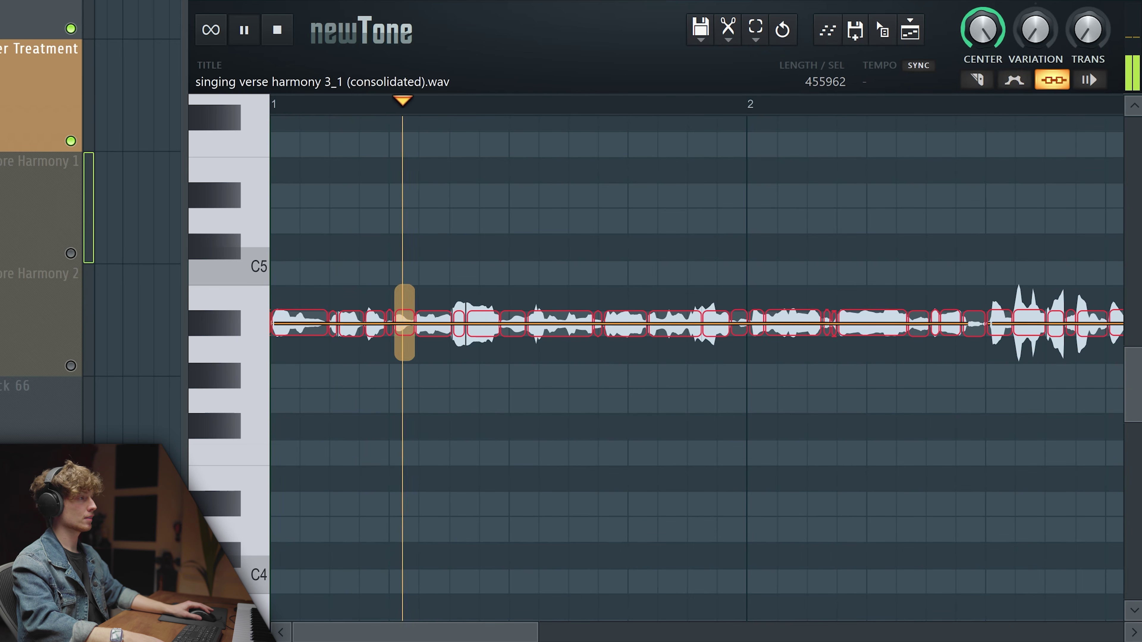
{"action": "key", "text": "space"}
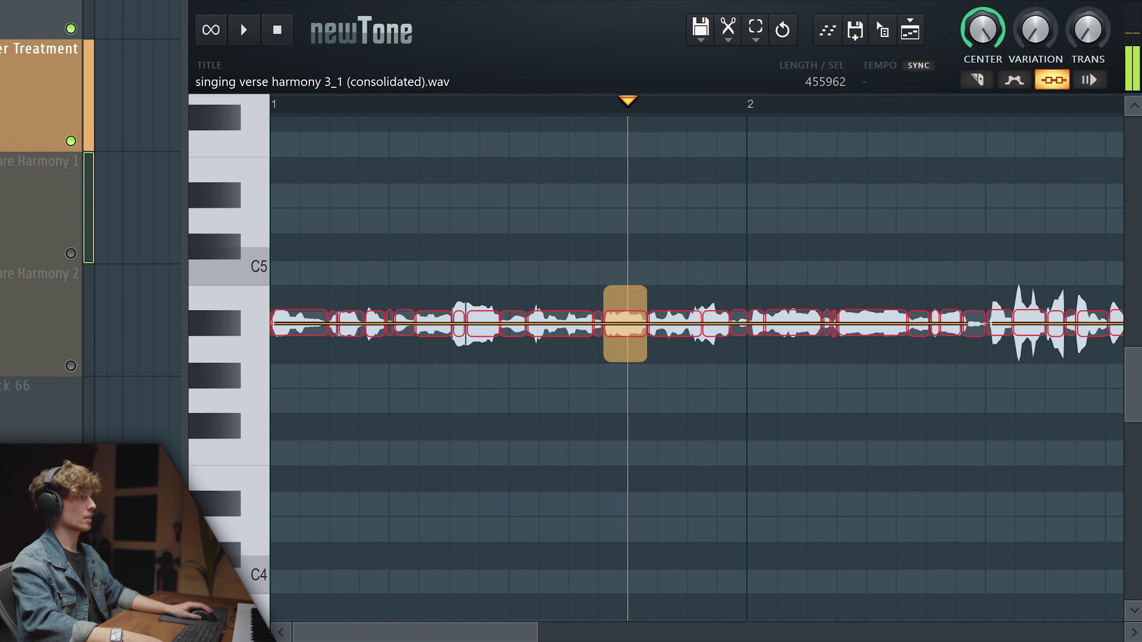
{"action": "key", "text": "space"}
Lower all harmony 3_1 notes two semitones to G#4 and play them with the main singing.
{"action": "left_click_drag", "start_coordinate": [270, 332], "coordinate": [231, 377]}
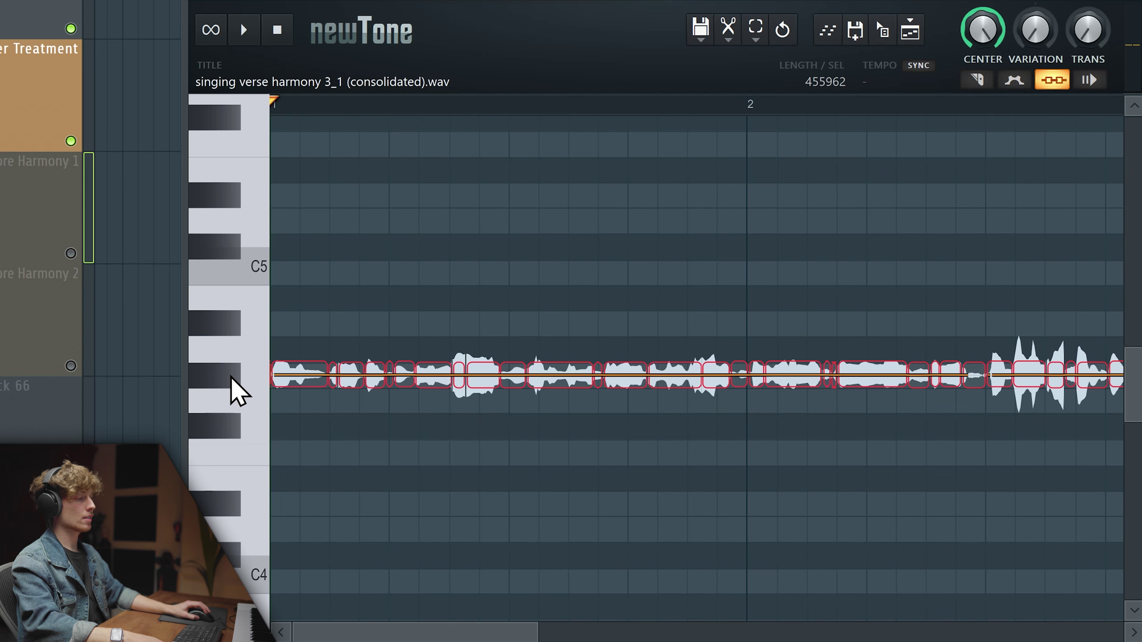
{"action": "key", "text": "space"}
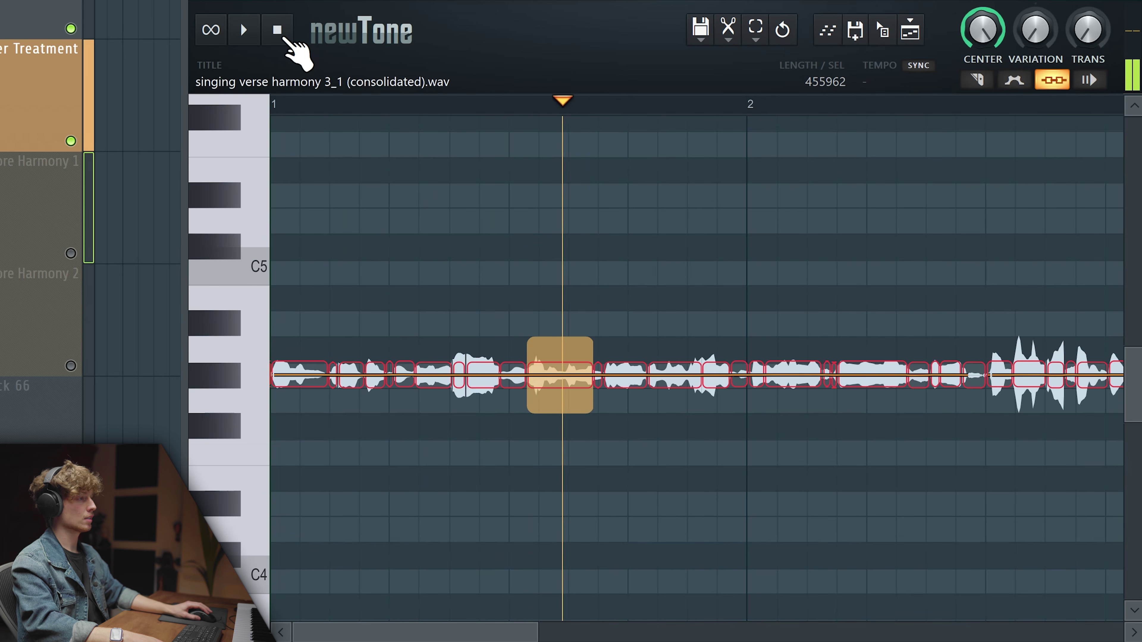
{"action": "key", "text": "space"}
Lower the notes from the loud one mid-phrase to just before bar 2 one semitone to G4 and play them.
{"action": "left_click", "coordinate": [454, 288]}
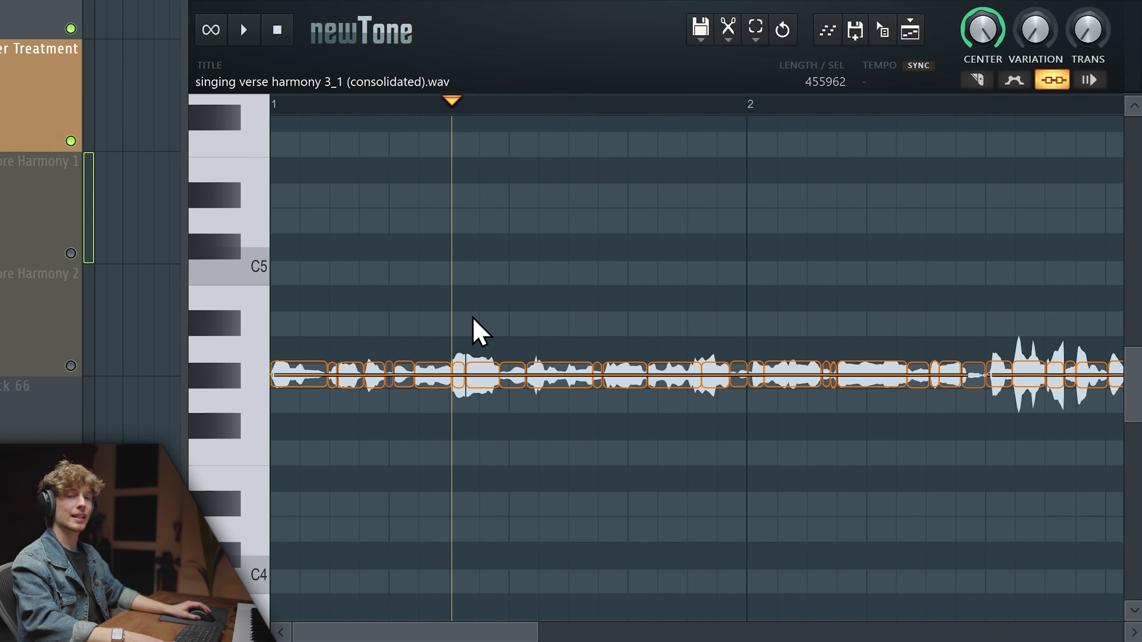
{"action": "left_click_drag", "start_coordinate": [456, 323], "coordinate": [724, 434]}
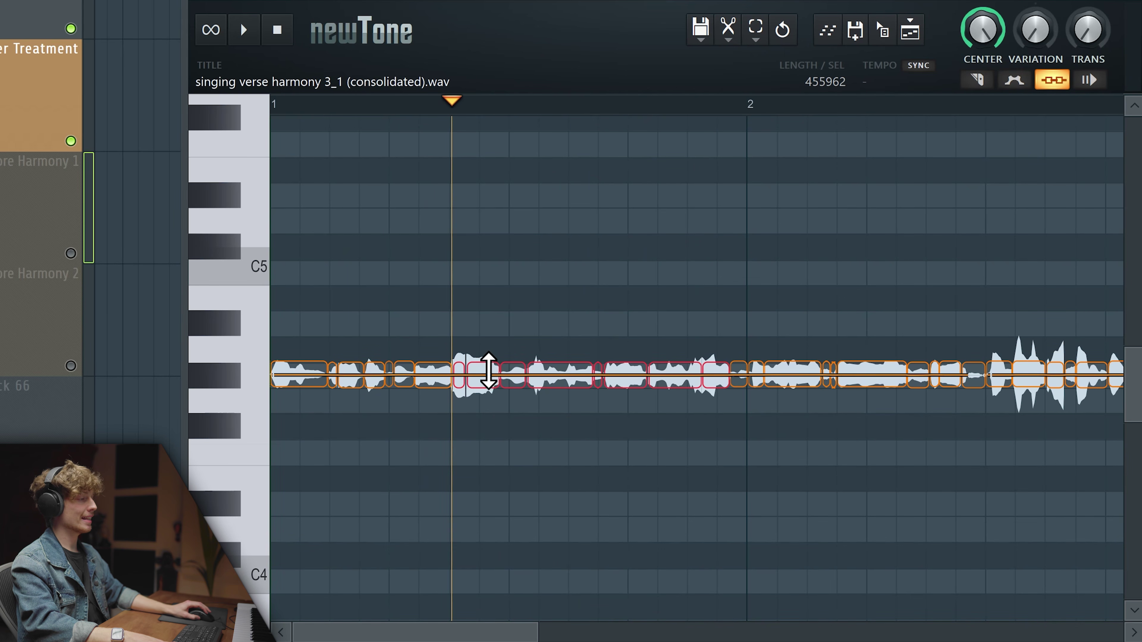
{"action": "left_click_drag", "start_coordinate": [488, 370], "coordinate": [488, 395]}
{"action": "key", "text": "space"}
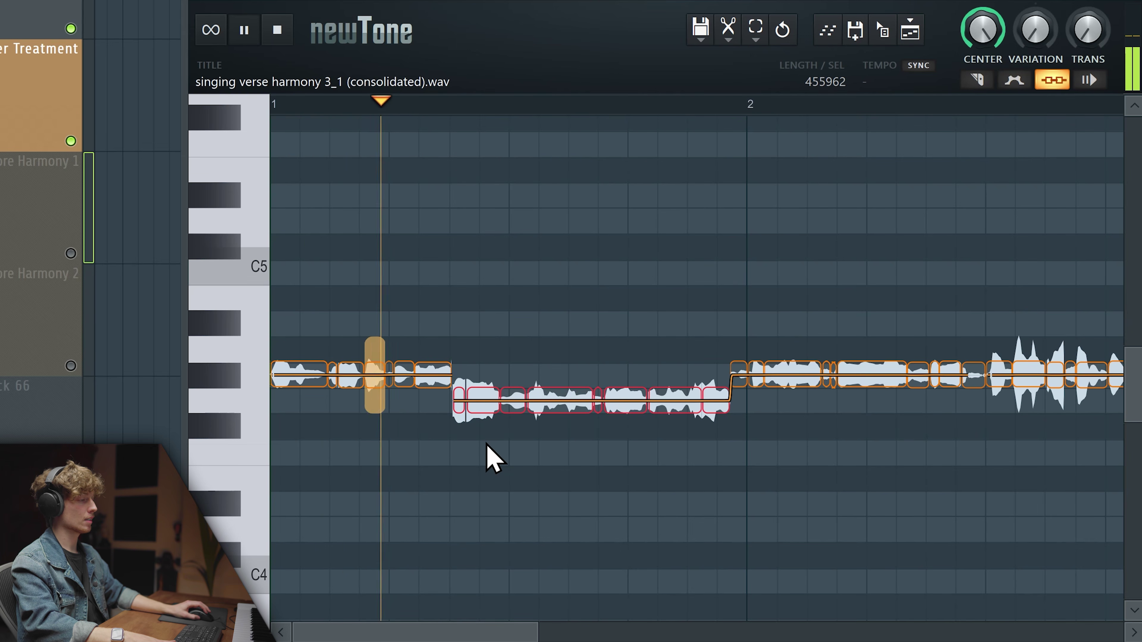
{"action": "key", "text": "space"}
Raise the last few notes of the G4 group in bar 1 one semitone to G#4 and play the phrase.
{"action": "left_click", "coordinate": [628, 443]}
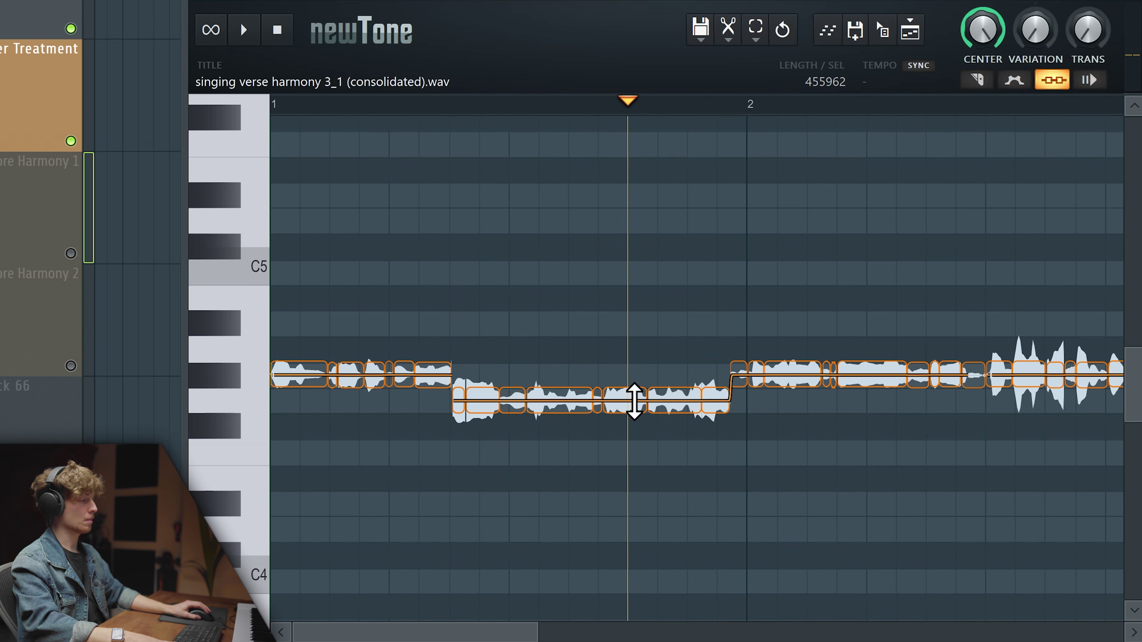
{"action": "left_click_drag", "start_coordinate": [707, 476], "coordinate": [625, 381]}
{"action": "key", "text": "space"}
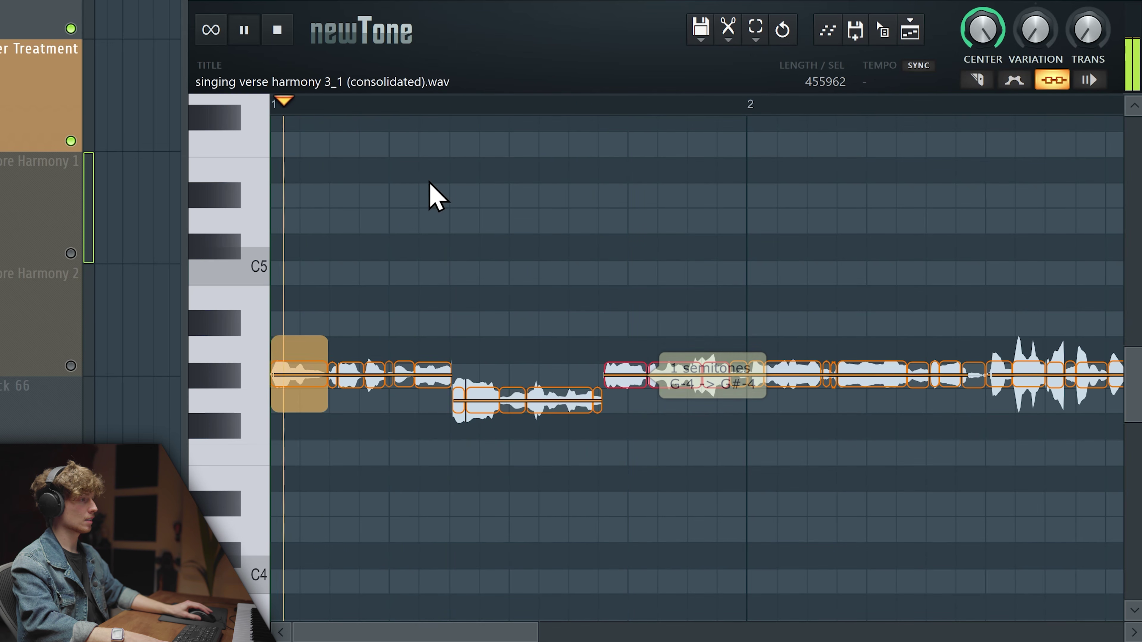
Lower the short early note, the note before the G4 group, and individual notes following the group to G4, and play bar 1.
{"action": "left_click_drag", "start_coordinate": [374, 375], "coordinate": [374, 400]}
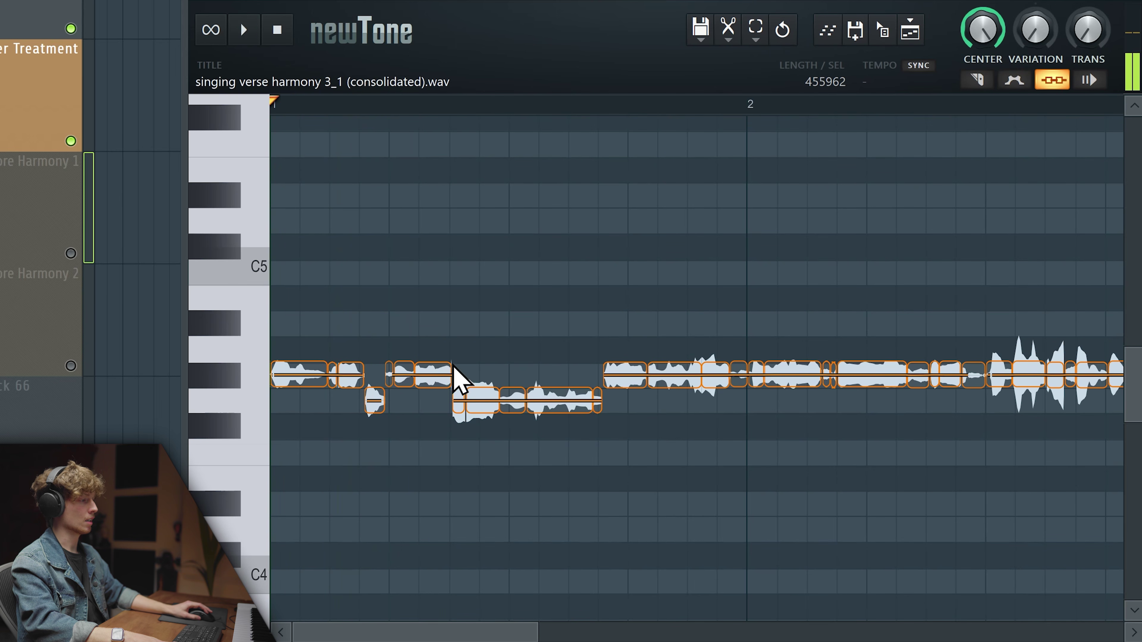
{"action": "left_click_drag", "start_coordinate": [434, 374], "coordinate": [451, 434]}
{"action": "left_click_drag", "start_coordinate": [628, 375], "coordinate": [637, 401]}
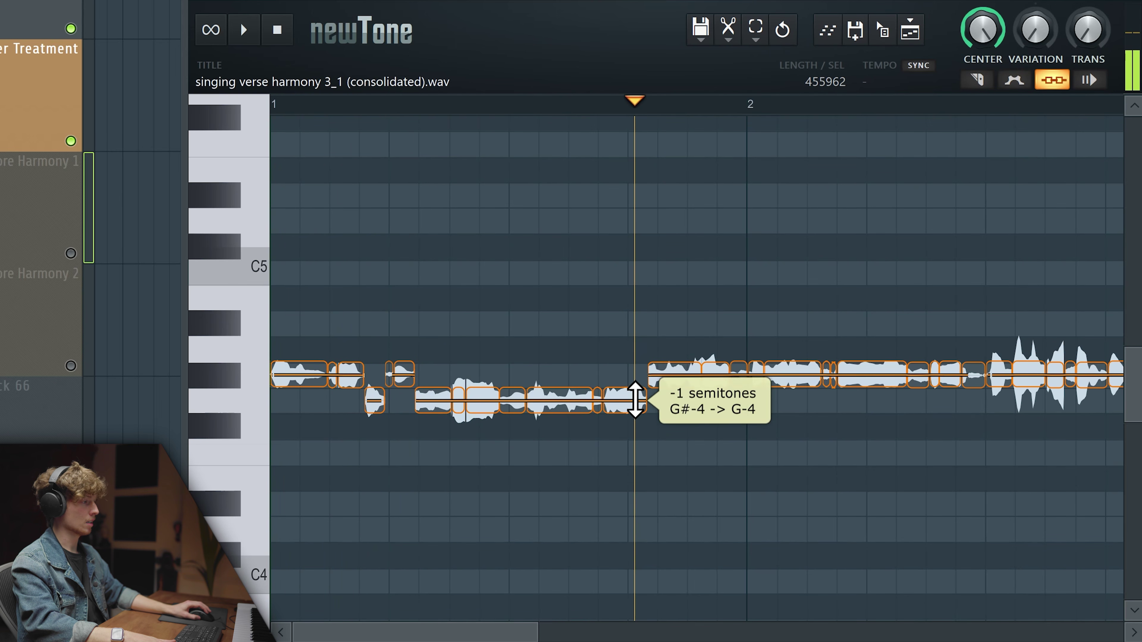
{"action": "key", "text": "space"}
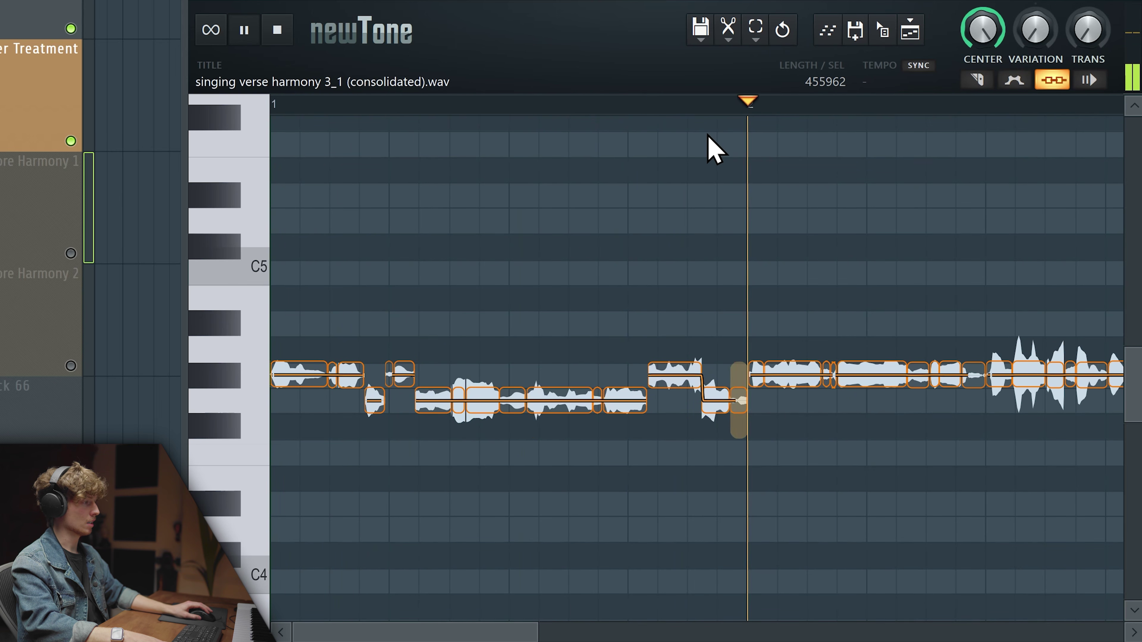
Slice the last note of the long G4 run in bar 1, raise its second part to G#4, and play it.
{"action": "scroll", "coordinate": [675, 449], "scroll_direction": "up", "scroll_amount": 5}
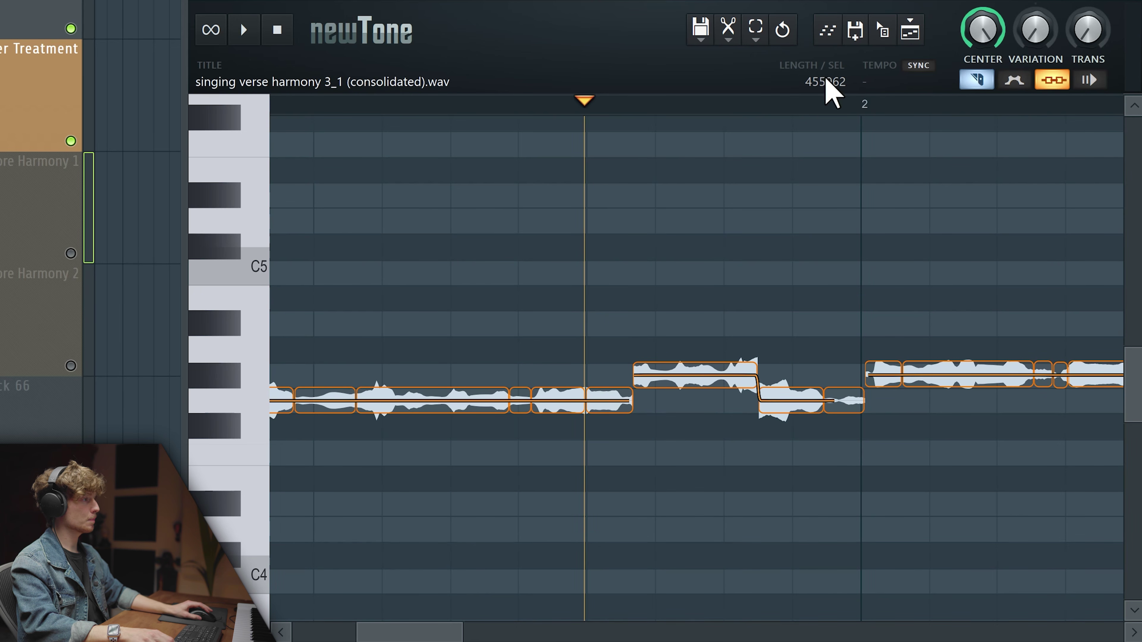
{"action": "left_click_drag", "start_coordinate": [604, 400], "coordinate": [599, 344]}
{"action": "key", "text": "space"}
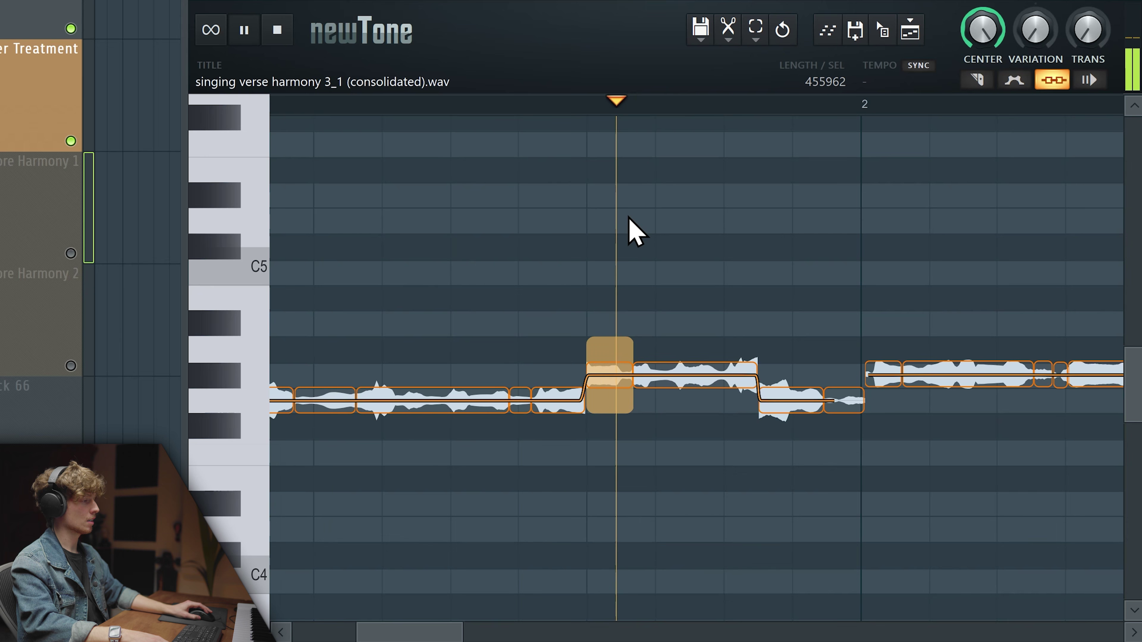
Slice the long G#4 note before bar 2, lower both parts one semitone to G4, and play the phrase.
{"action": "key", "text": "s"}
{"action": "left_click", "coordinate": [719, 383]}
{"action": "left_click_drag", "start_coordinate": [738, 375], "coordinate": [741, 402]}
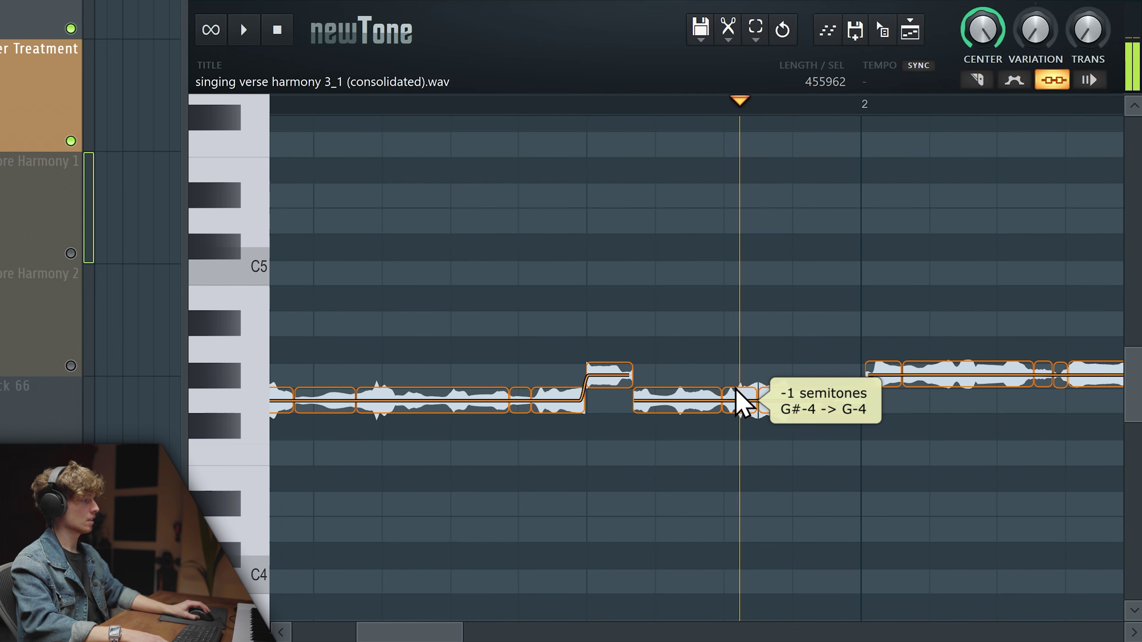
{"action": "key", "text": "space"}
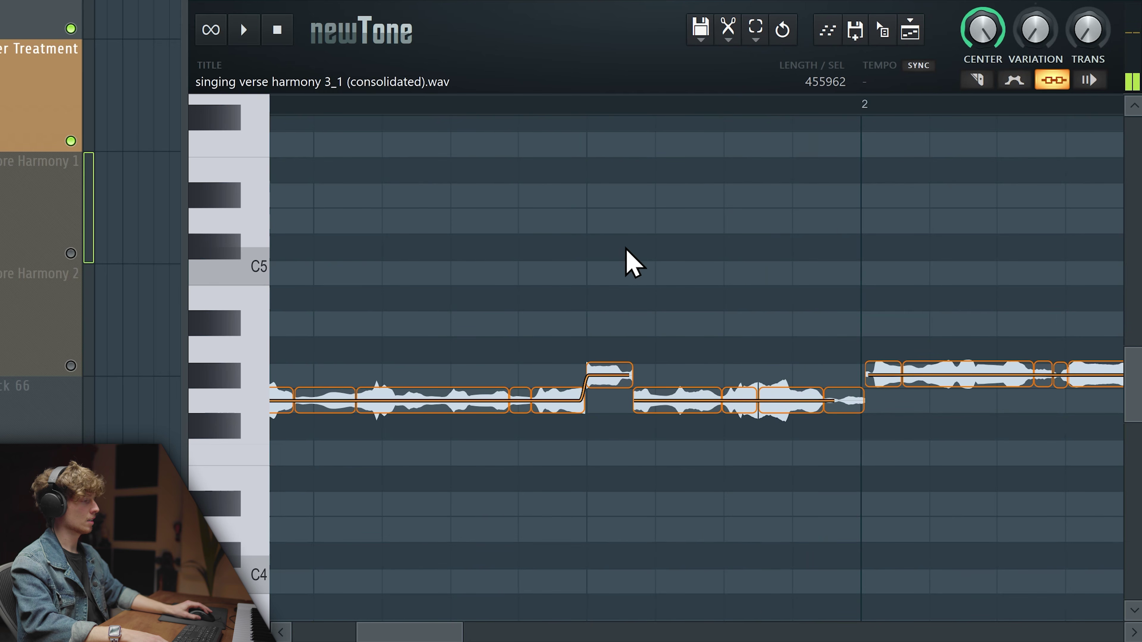
{"action": "scroll", "coordinate": [628, 260], "scroll_direction": "down", "scroll_amount": 3}
{"action": "key", "text": "space"}
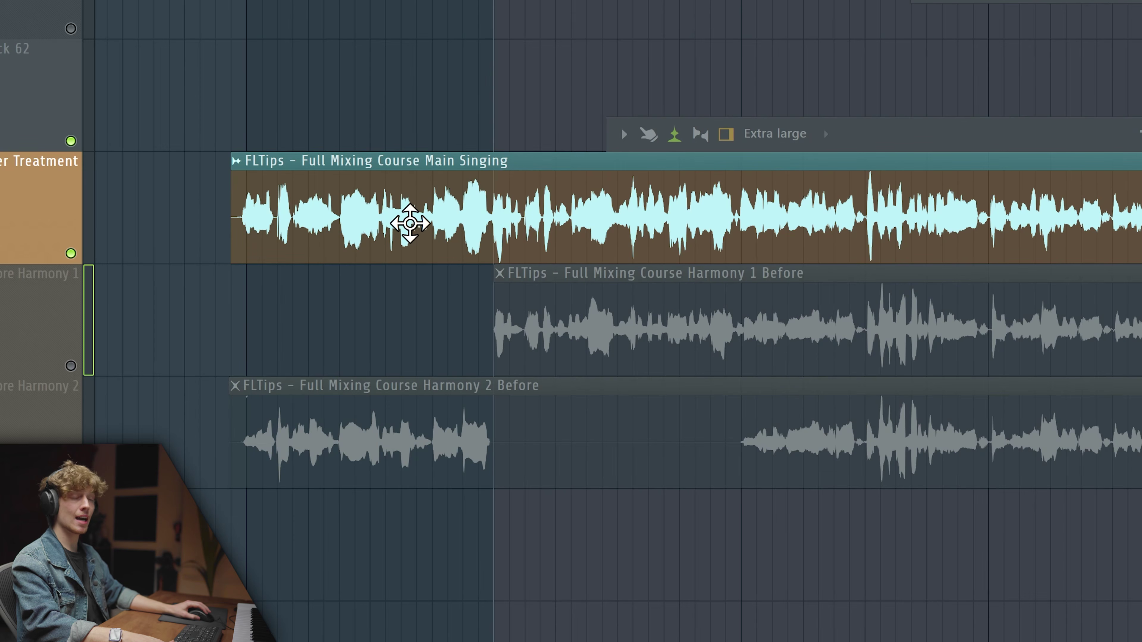
Copy the Main Singing clip onto Track 62 and delete the copy.
{"action": "left_click_drag", "start_coordinate": [411, 223], "coordinate": [410, 70]}
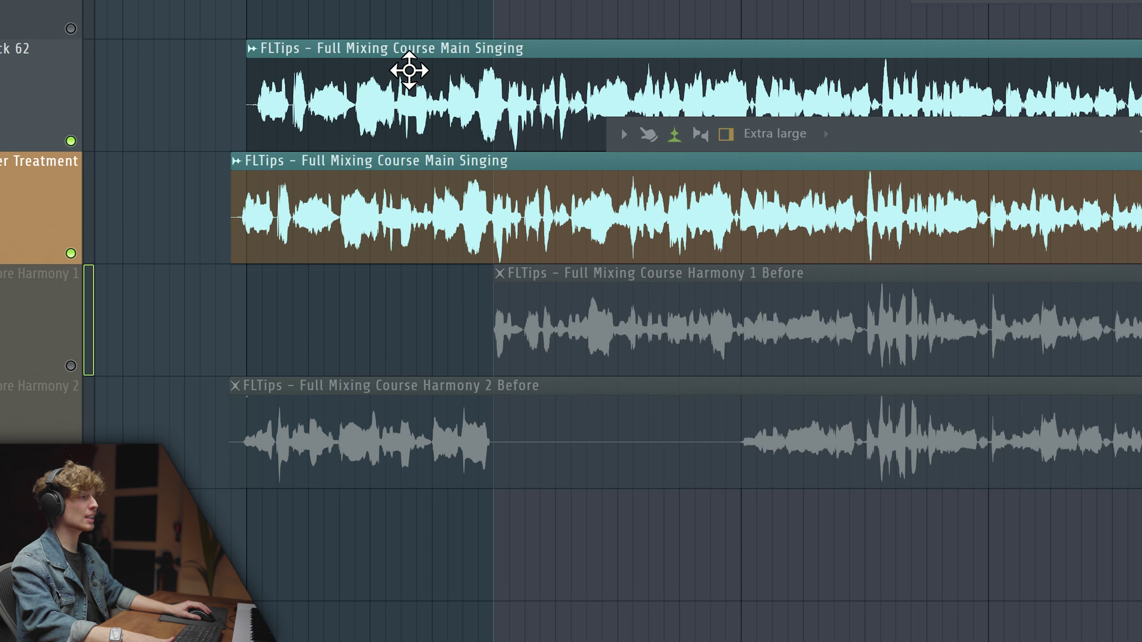
{"action": "right_click", "coordinate": [481, 99]}
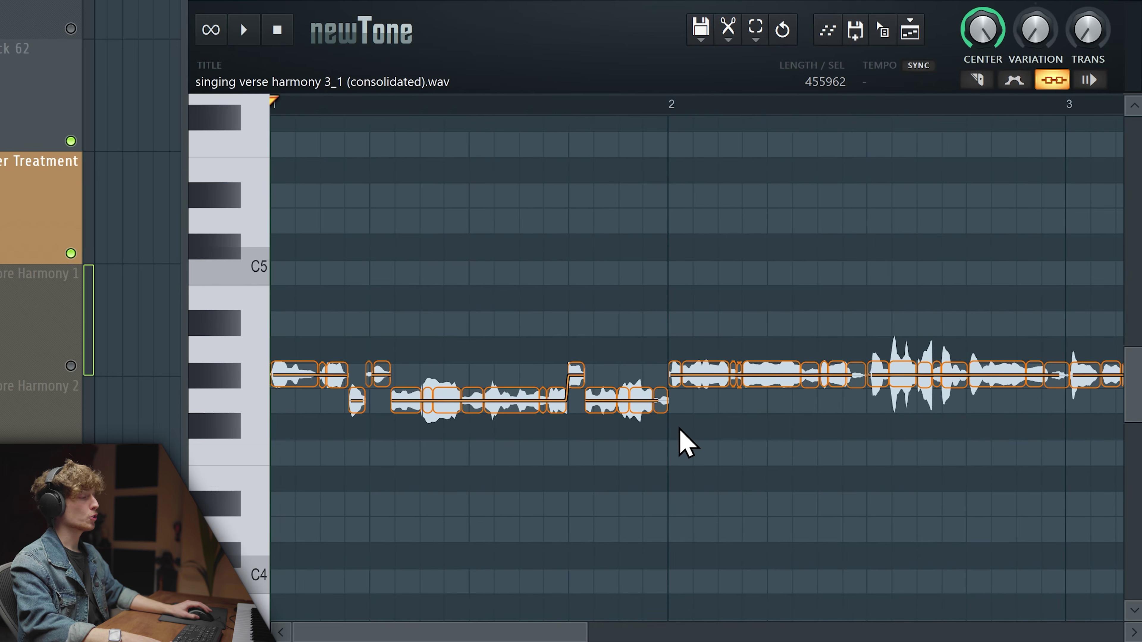
Enable advanced note editing, select the bar 1 notes, lower the loud G4 note's formant shift to about -2.09 st, and play it.
{"action": "left_click_drag", "start_coordinate": [598, 630], "coordinate": [454, 639]}
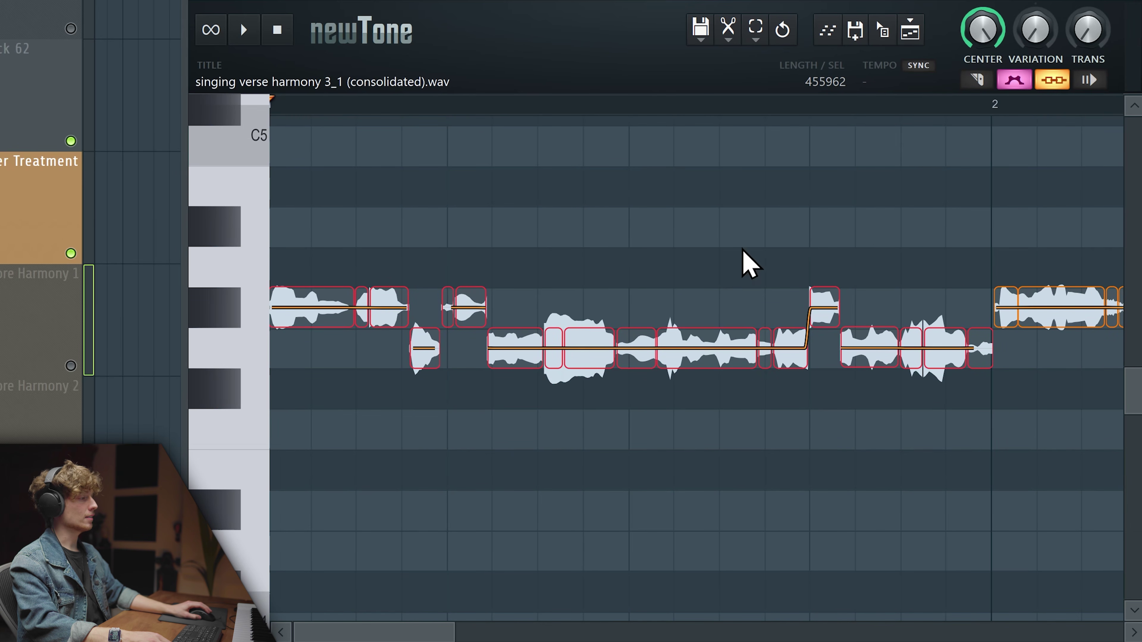
{"action": "mouse_move", "coordinate": [603, 359]}
{"action": "left_click_drag", "start_coordinate": [603, 360], "coordinate": [607, 371]}
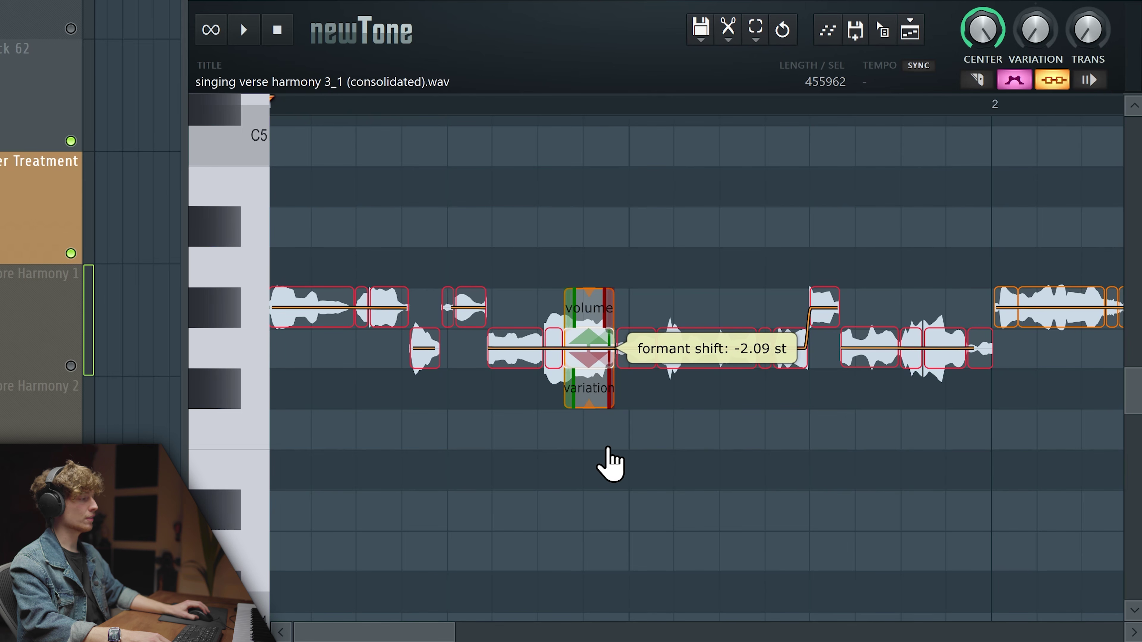
{"action": "key", "text": "space"}
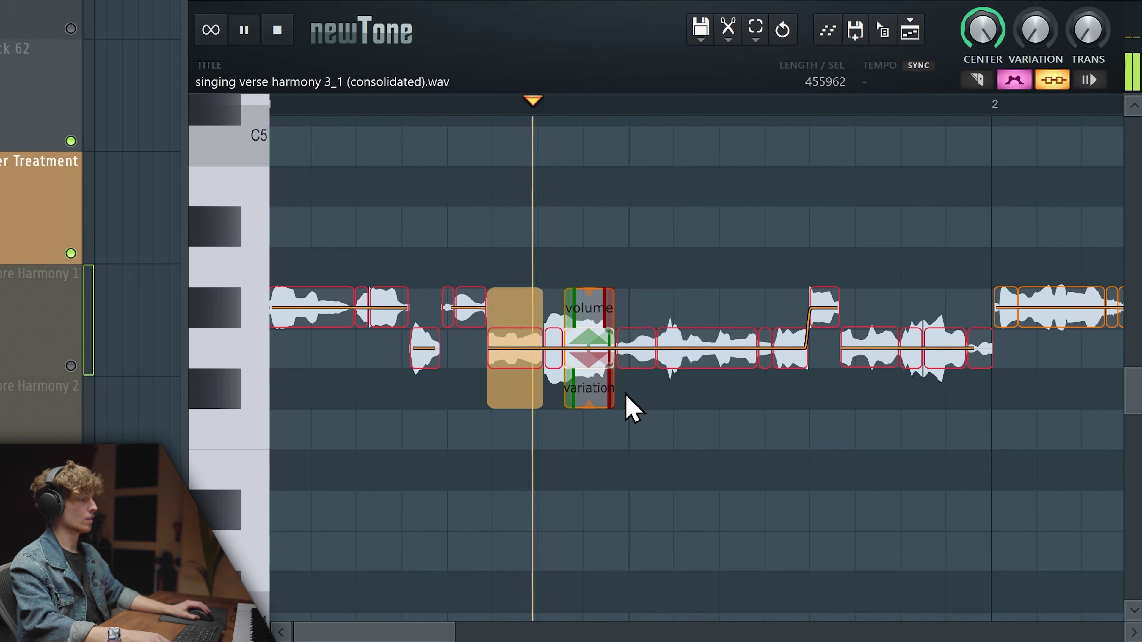
{"action": "left_click_drag", "start_coordinate": [608, 382], "coordinate": [607, 424]}
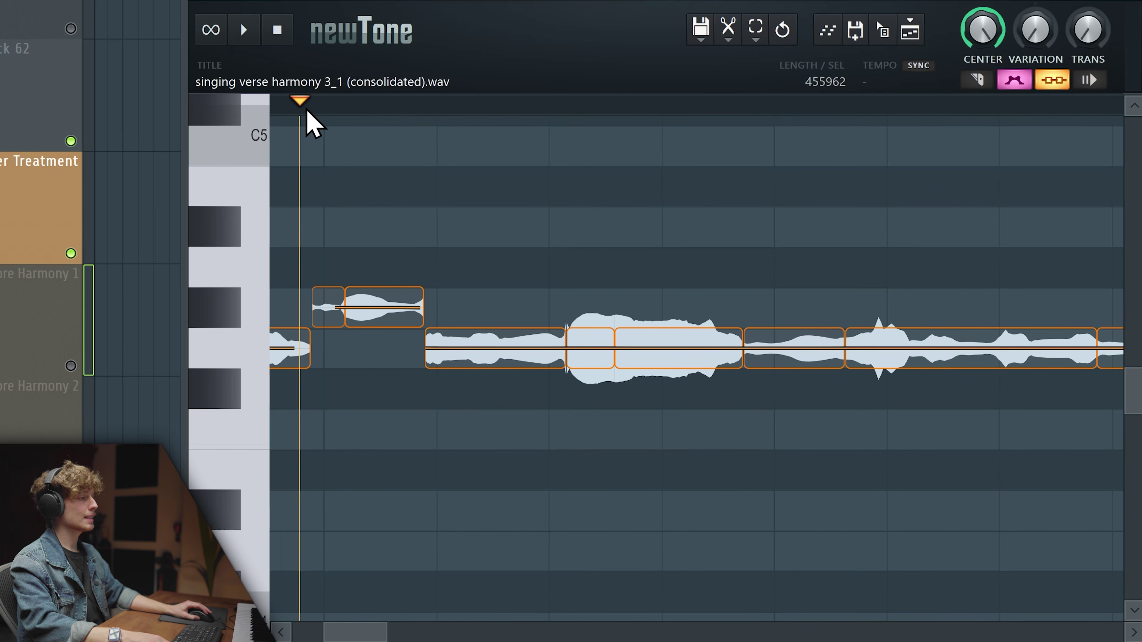
Move the end of the G4 note before the loud one slightly earlier and play the new timing.
{"action": "key", "text": "space"}
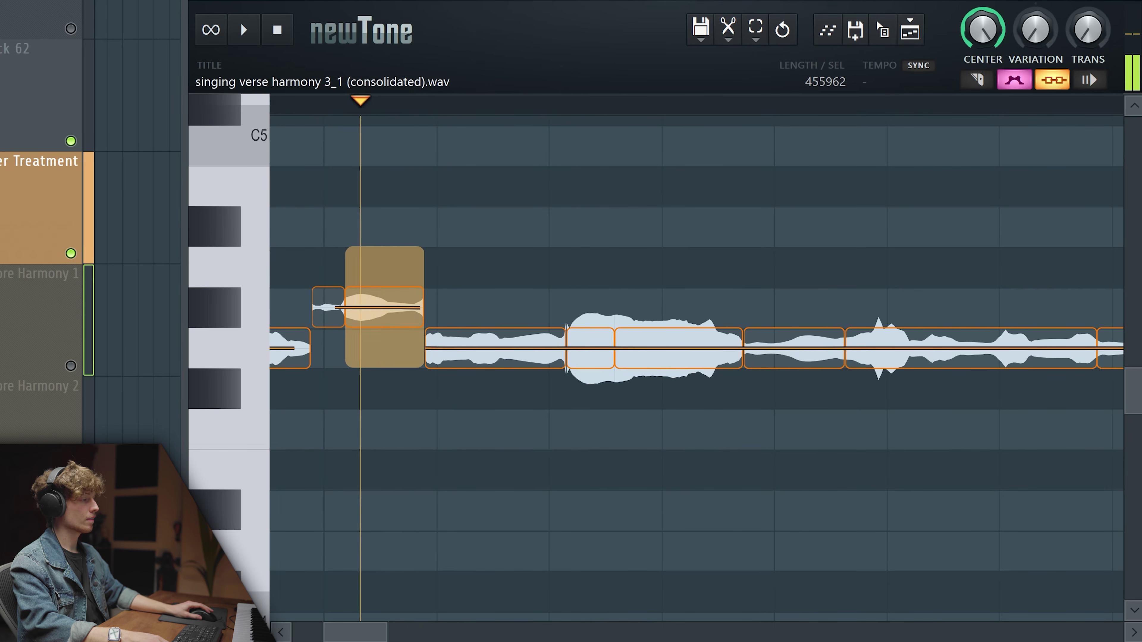
{"action": "key", "text": "space"}
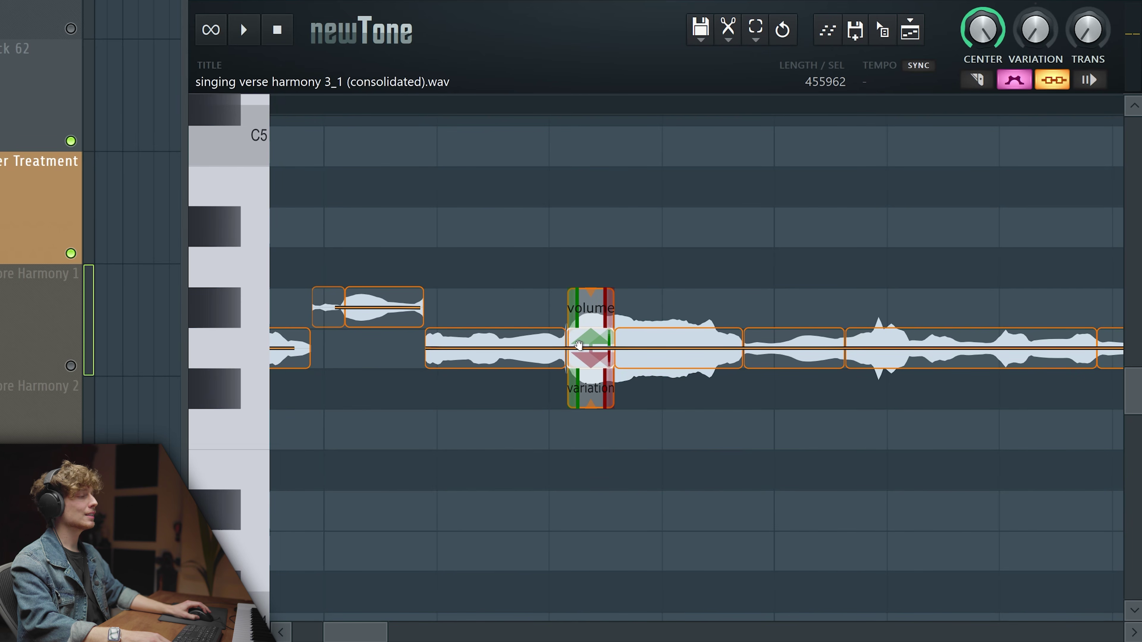
{"action": "mouse_move", "coordinate": [563, 340]}
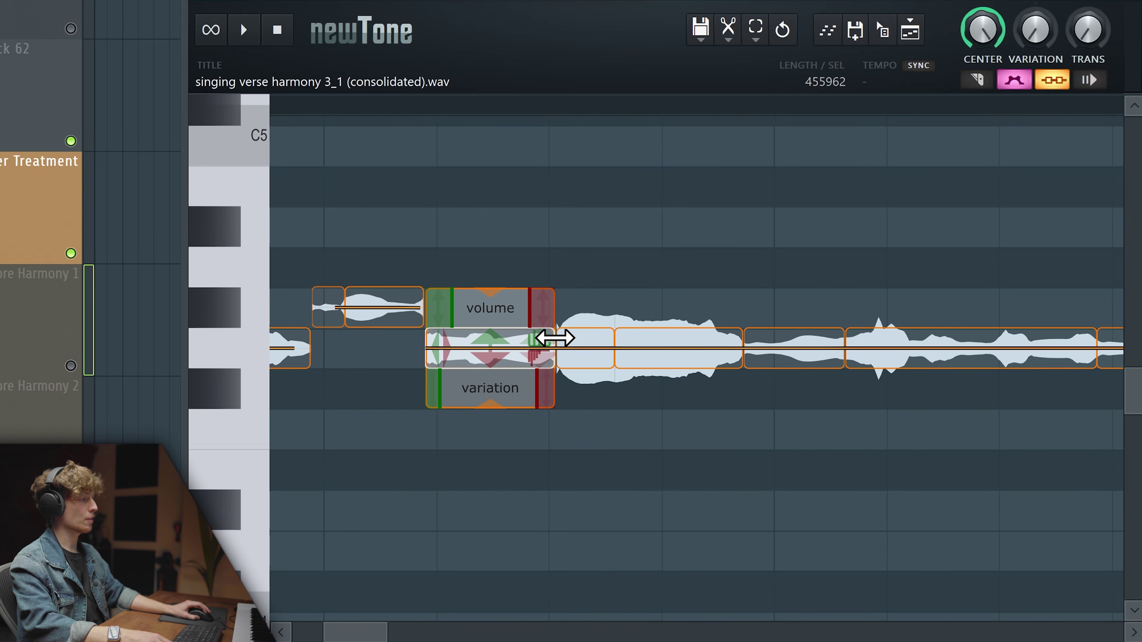
{"action": "key", "text": "space"}
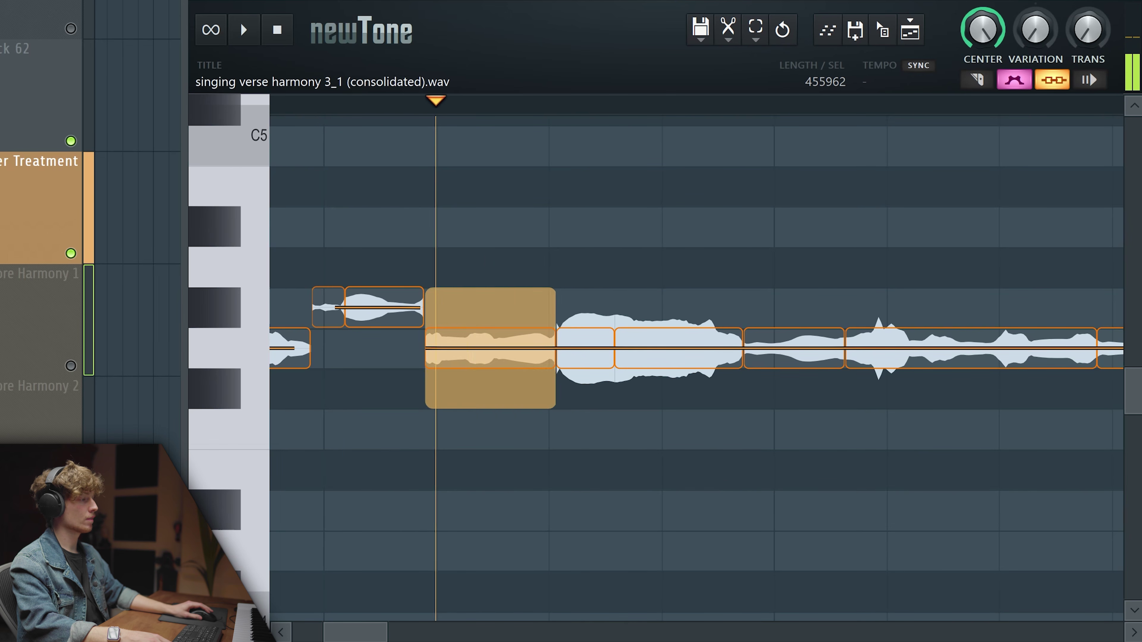
Move the start and end of the G4 note before the loud one slightly later and play it.
{"action": "key", "text": "space"}
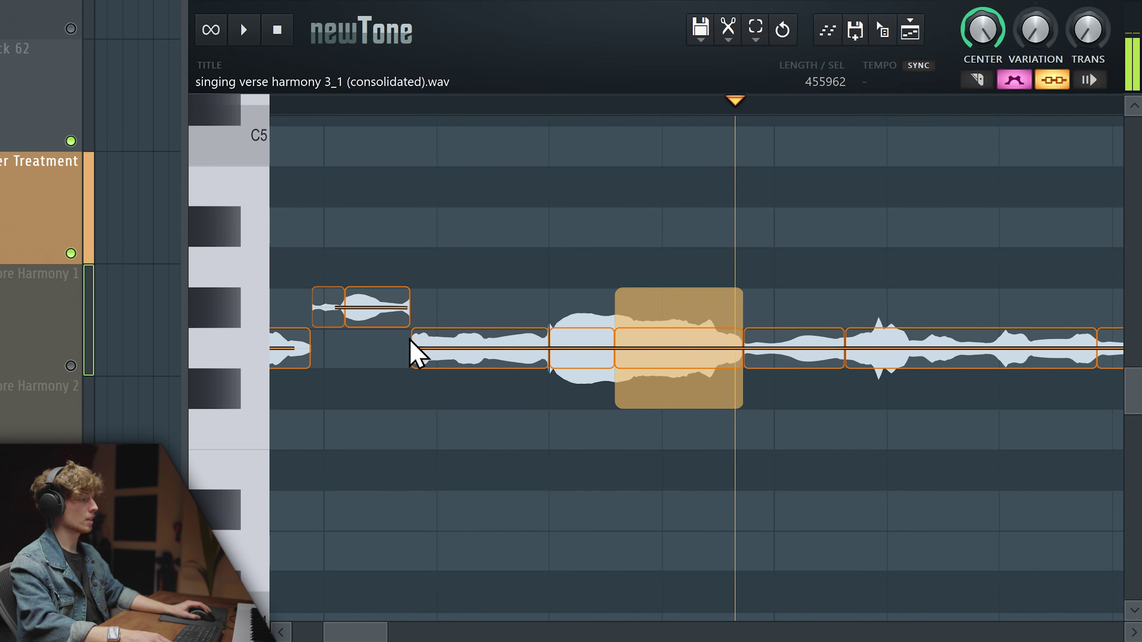
{"action": "left_click_drag", "start_coordinate": [412, 349], "coordinate": [429, 356]}
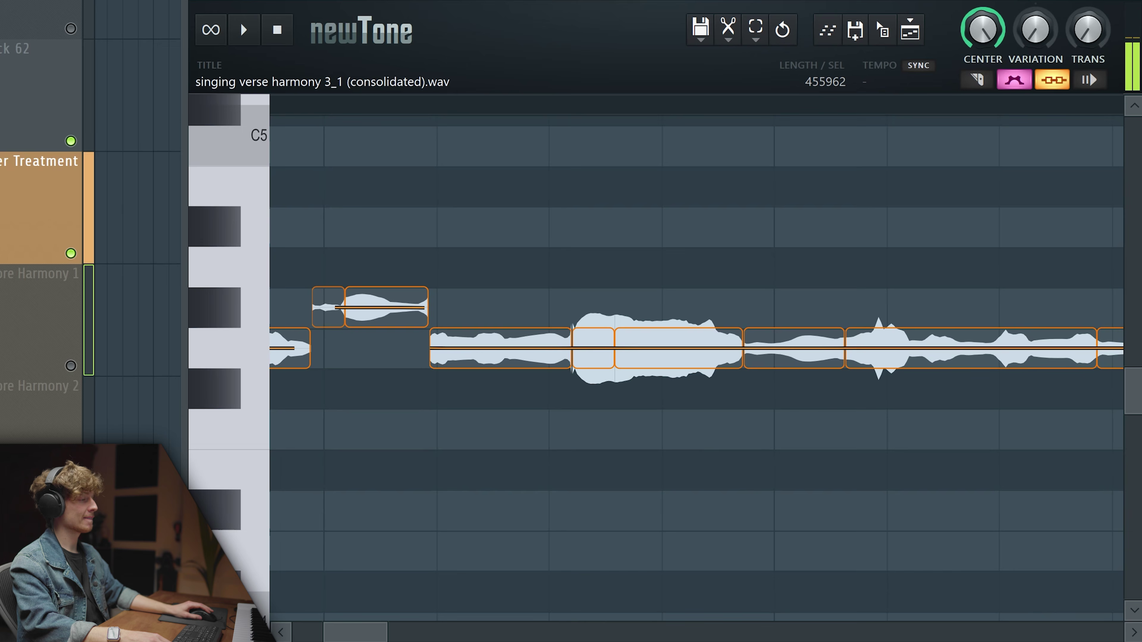
{"action": "key", "text": "space"}
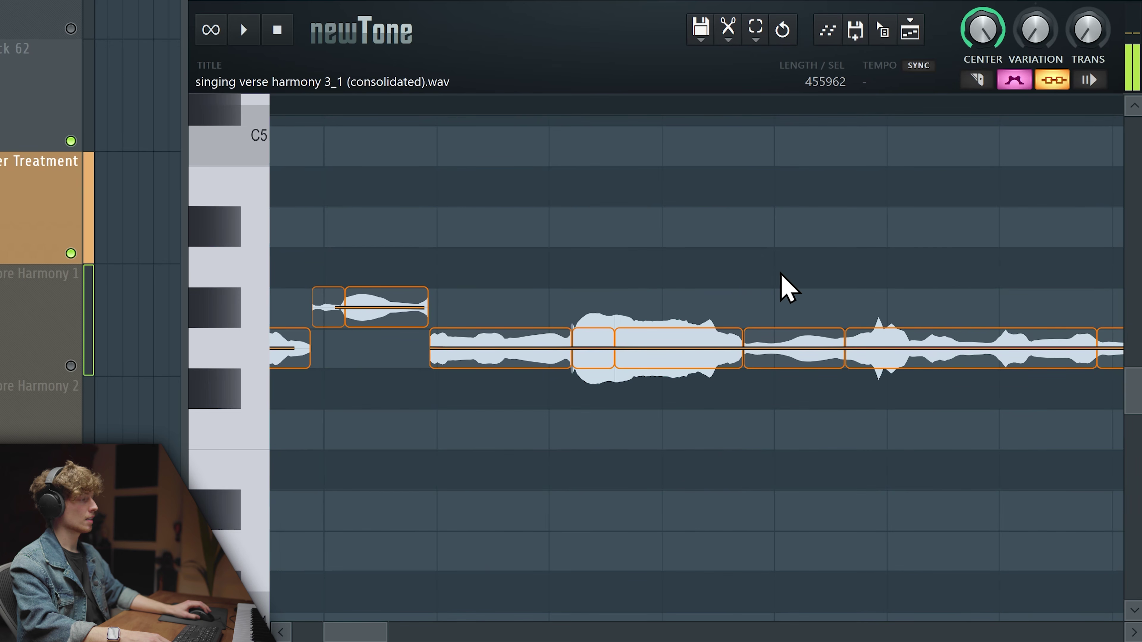
Select all notes from bar 2 to bar 4 and lower them three semitones from G#4 to F4.
{"action": "scroll", "coordinate": [620, 423], "scroll_direction": "down", "scroll_amount": 2}
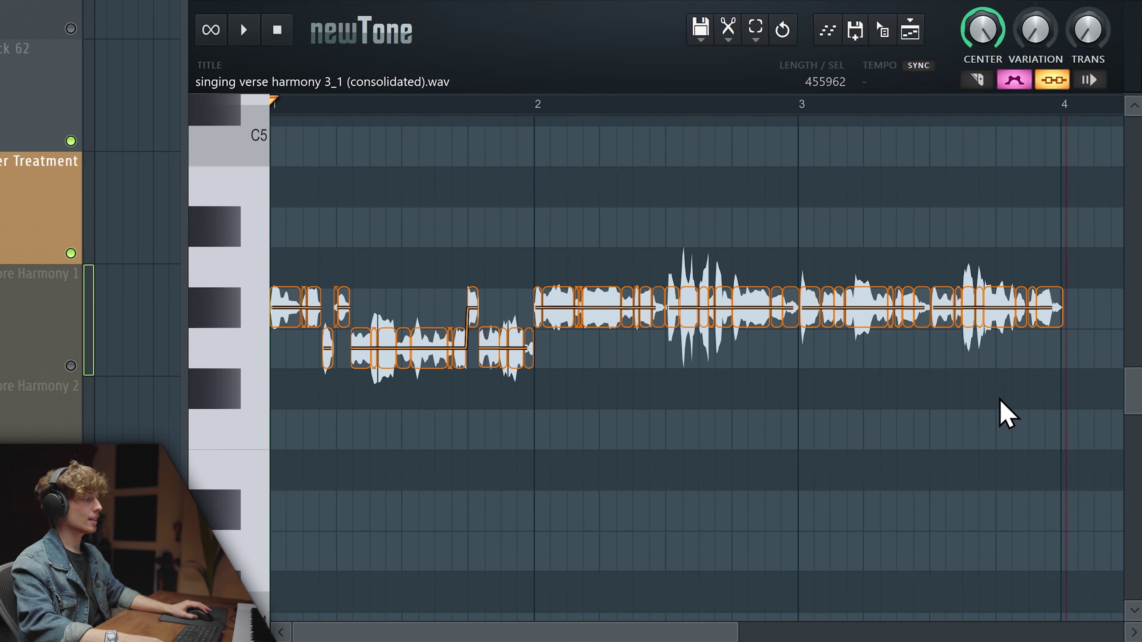
{"action": "left_click_drag", "start_coordinate": [1077, 384], "coordinate": [539, 252]}
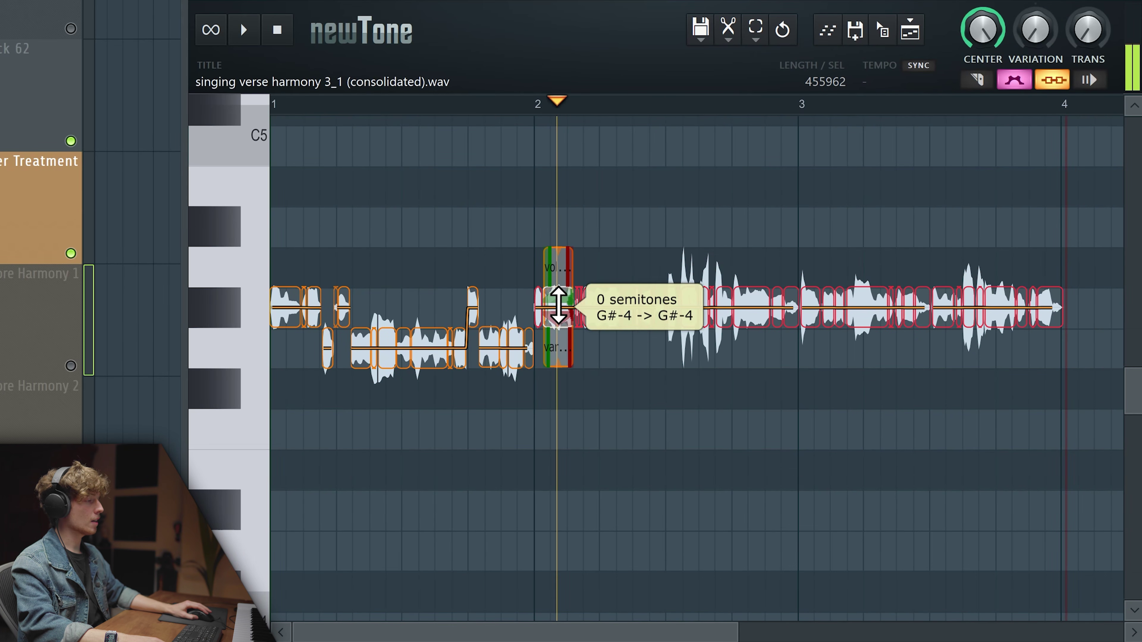
{"action": "left_click_drag", "start_coordinate": [558, 306], "coordinate": [562, 439]}
{"action": "scroll", "coordinate": [704, 513], "scroll_direction": "down", "scroll_amount": 1}
{"action": "key", "text": "Escape"}
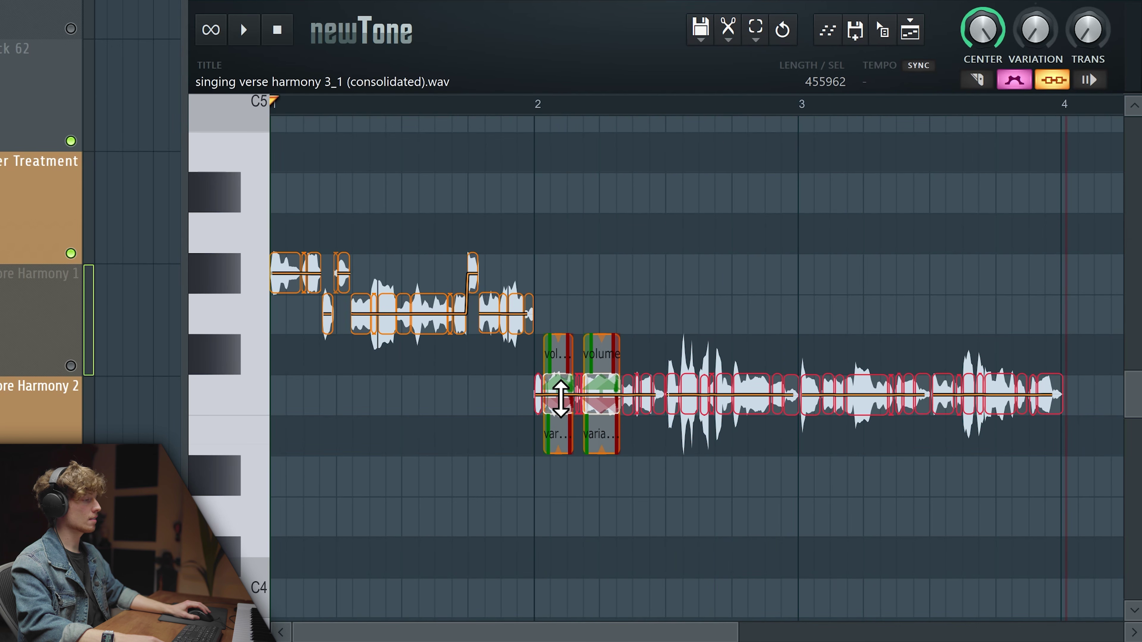
Raise the selected notes from bar 2 to bar 4 to G4, lower their formant shift to about -4.32 st, and play them.
{"action": "left_click_drag", "start_coordinate": [561, 398], "coordinate": [560, 205]}
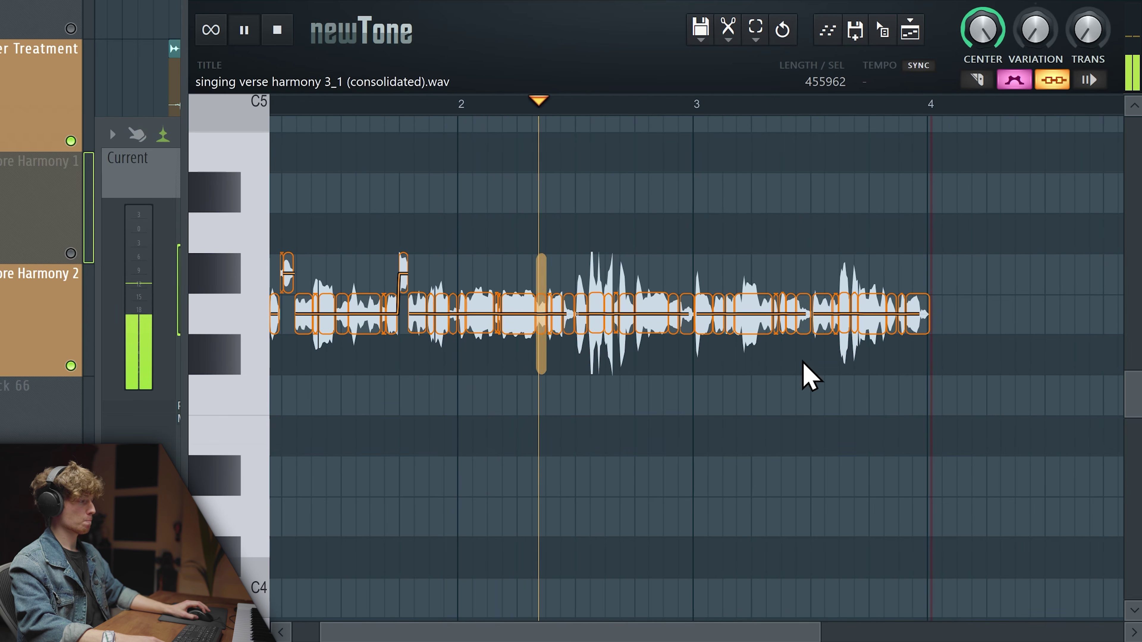
{"action": "key", "text": "space"}
{"action": "left_click_drag", "start_coordinate": [964, 401], "coordinate": [462, 312]}
{"action": "scroll", "coordinate": [467, 324], "scroll_direction": "up", "scroll_amount": 4}
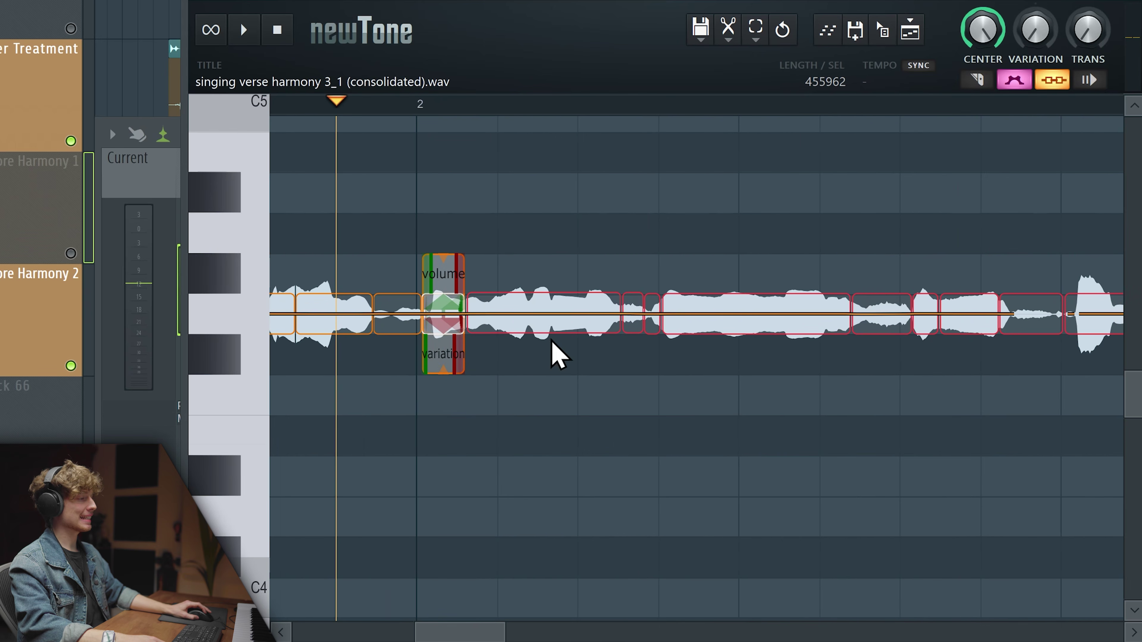
{"action": "mouse_move", "coordinate": [609, 344]}
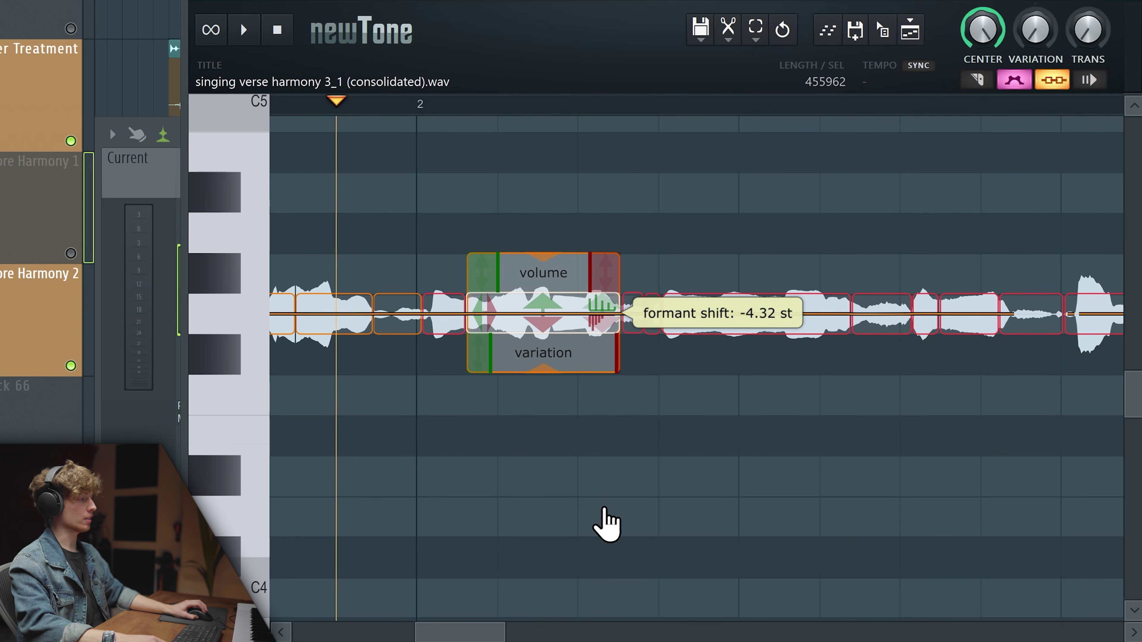
{"action": "key", "text": "space"}
{"action": "left_click_drag", "start_coordinate": [603, 310], "coordinate": [602, 315]}
{"action": "scroll", "coordinate": [523, 489], "scroll_direction": "down", "scroll_amount": 5}
{"action": "key", "text": "space"}
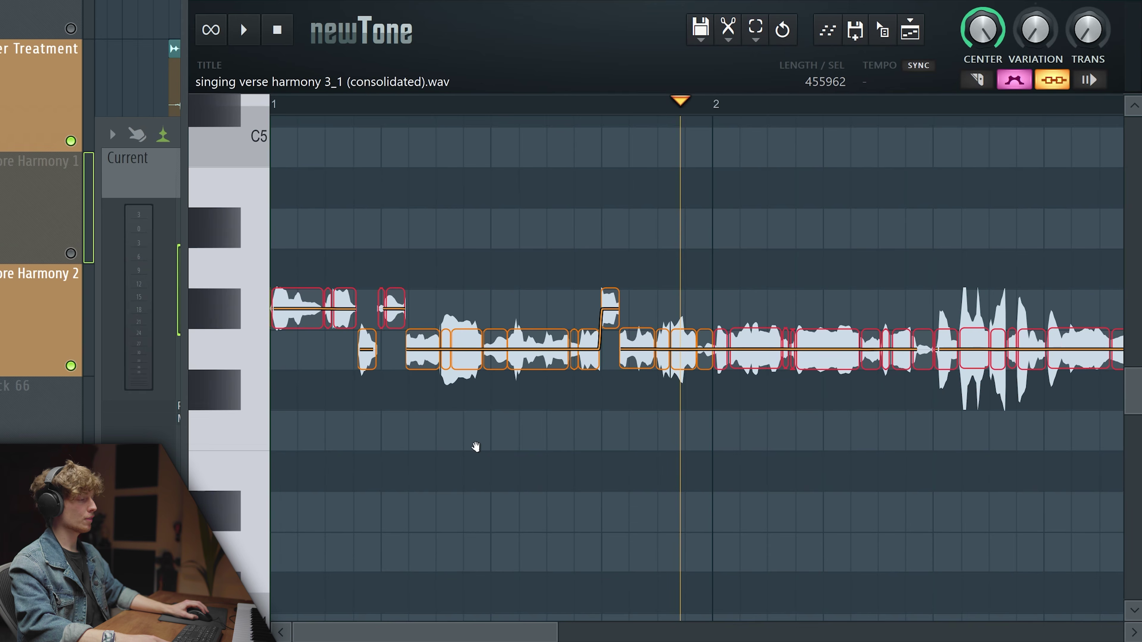
Select the opening notes of bar 1, raise their formant shift to about 5.02 st, and play them.
{"action": "left_click_drag", "start_coordinate": [362, 369], "coordinate": [315, 329]}
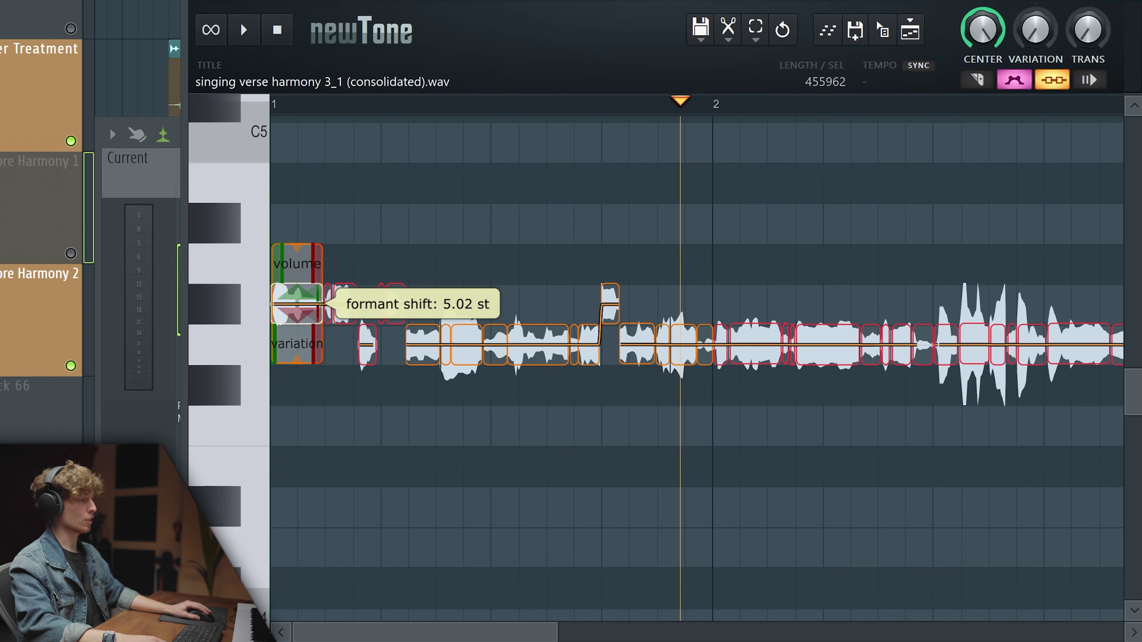
{"action": "left_click_drag", "start_coordinate": [297, 305], "coordinate": [297, 305]}
{"action": "key", "text": "space"}
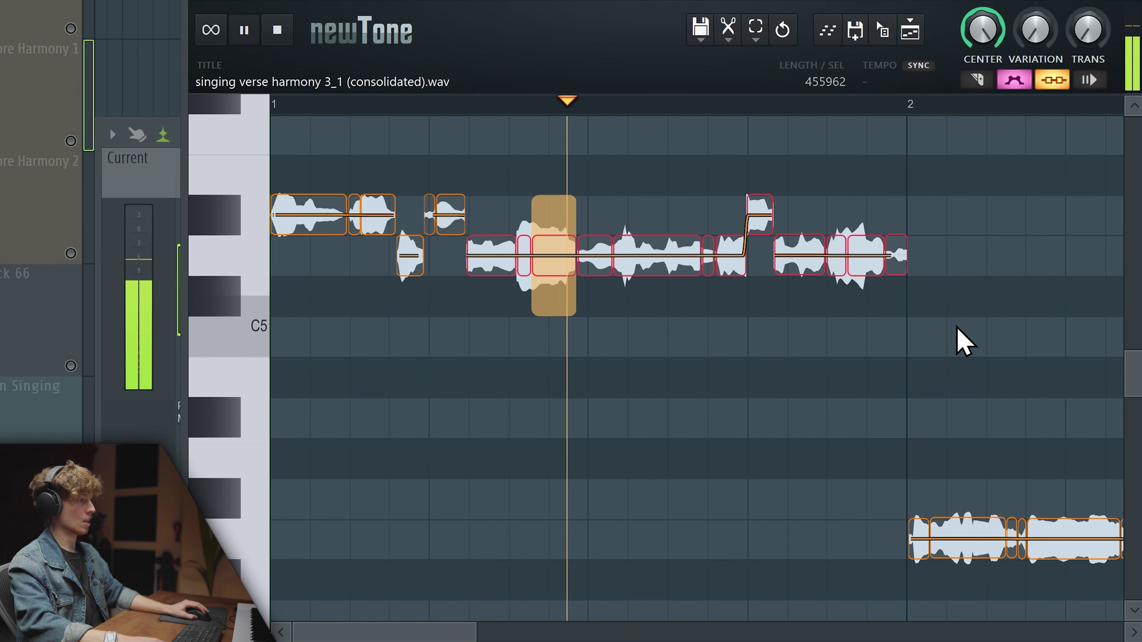
Select the later D5 and D#5 notes of bar 1 and listen to the harmony through the following bars.
{"action": "left_click_drag", "start_coordinate": [973, 328], "coordinate": [499, 164]}
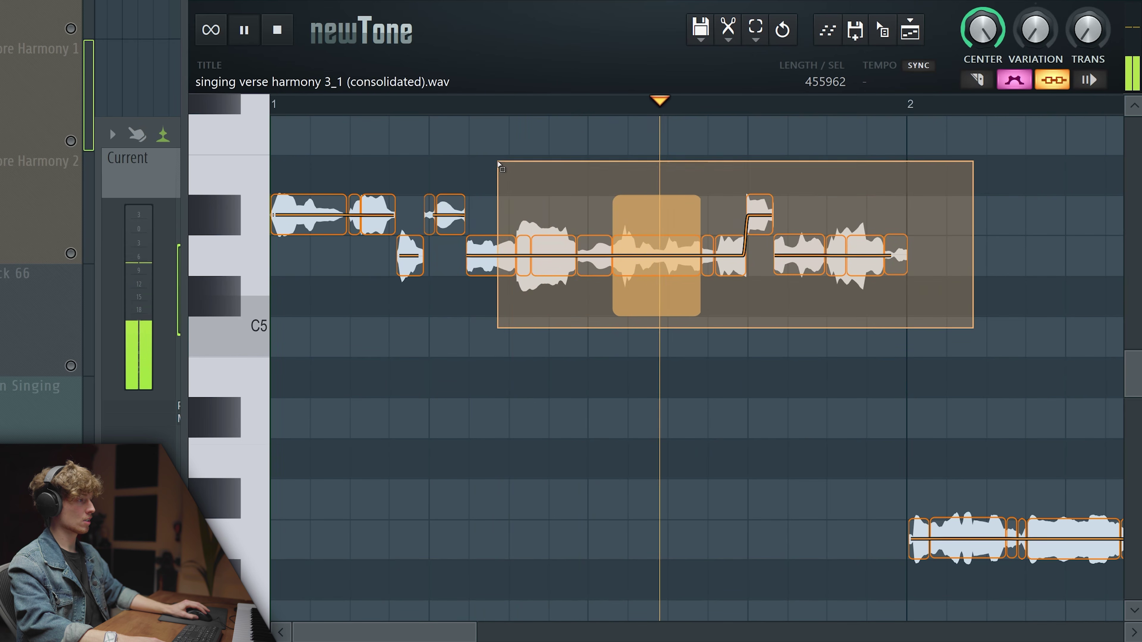
{"action": "left_click_drag", "start_coordinate": [1003, 346], "coordinate": [439, 153]}
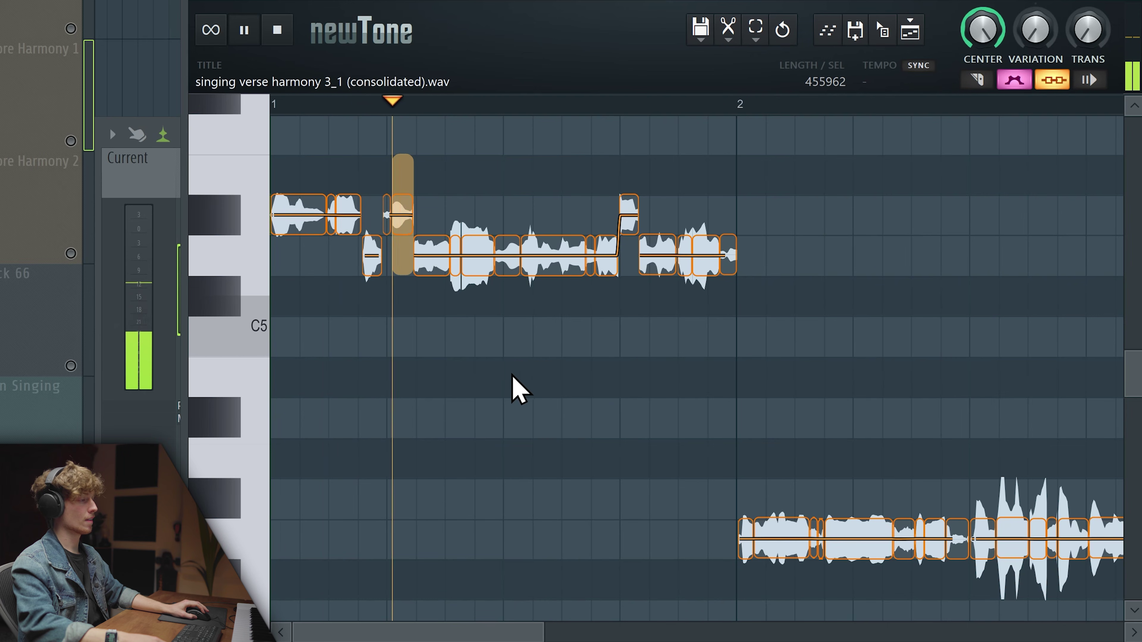
{"action": "scroll", "coordinate": [508, 392], "scroll_direction": "down", "scroll_amount": 1}
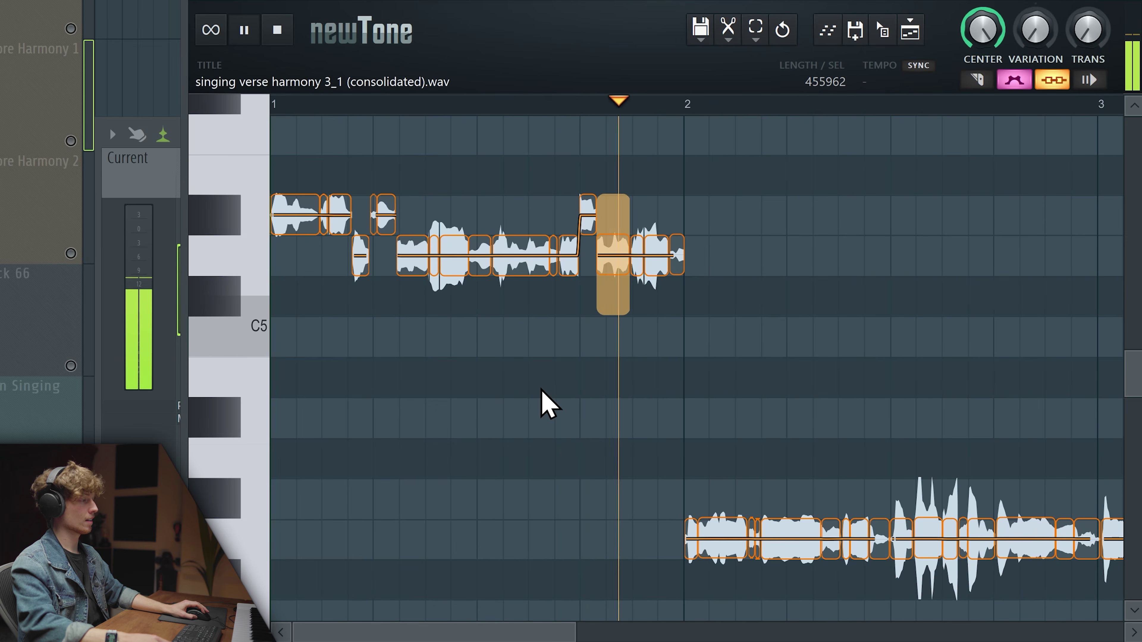
{"action": "scroll", "coordinate": [540, 404], "scroll_direction": "down", "scroll_amount": 1}
{"action": "scroll", "coordinate": [542, 411], "scroll_direction": "down", "scroll_amount": 3}
{"action": "scroll", "coordinate": [522, 414], "scroll_direction": "down", "scroll_amount": 1}
{"action": "scroll", "coordinate": [540, 382], "scroll_direction": "up", "scroll_amount": 2}
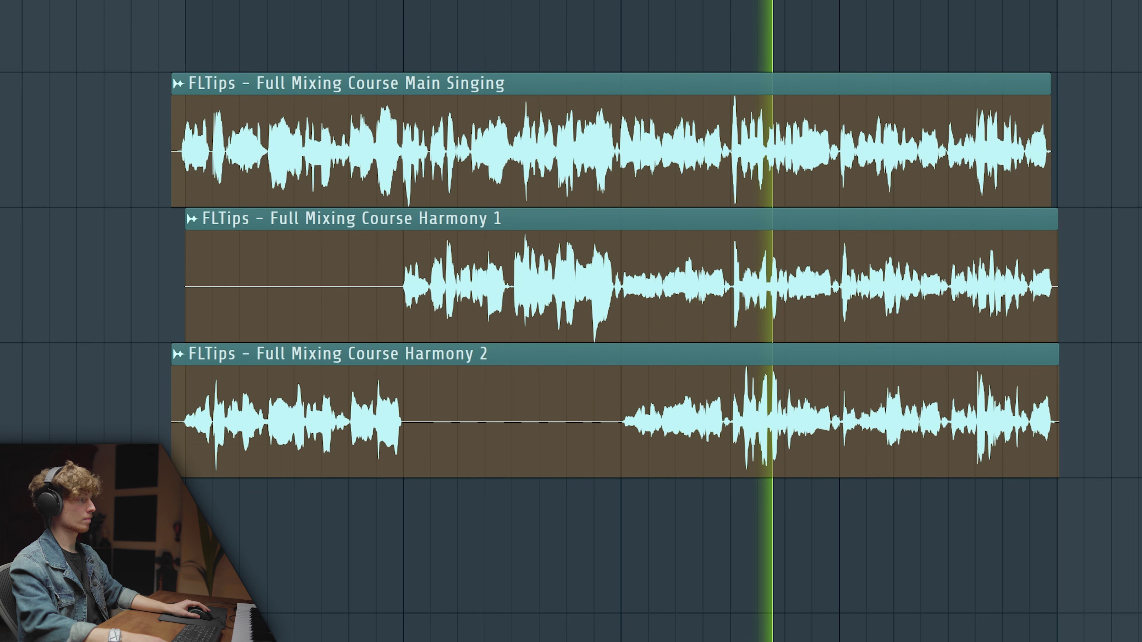
Compare the phrase timing of the Harmony 1 and Harmony 2 clips with the Main Singing waveform in the playlist.
{"action": "key", "text": "space"}
{"action": "scroll", "coordinate": [860, 419], "scroll_direction": "up", "scroll_amount": 2}
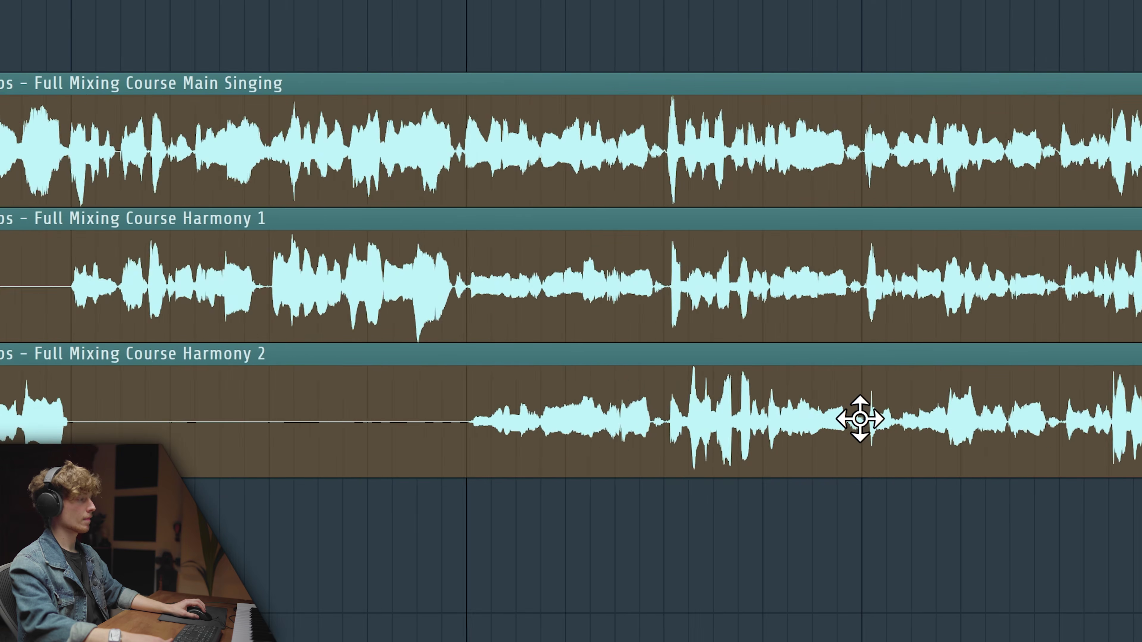
{"action": "scroll", "coordinate": [492, 472], "scroll_direction": "up", "scroll_amount": 3}
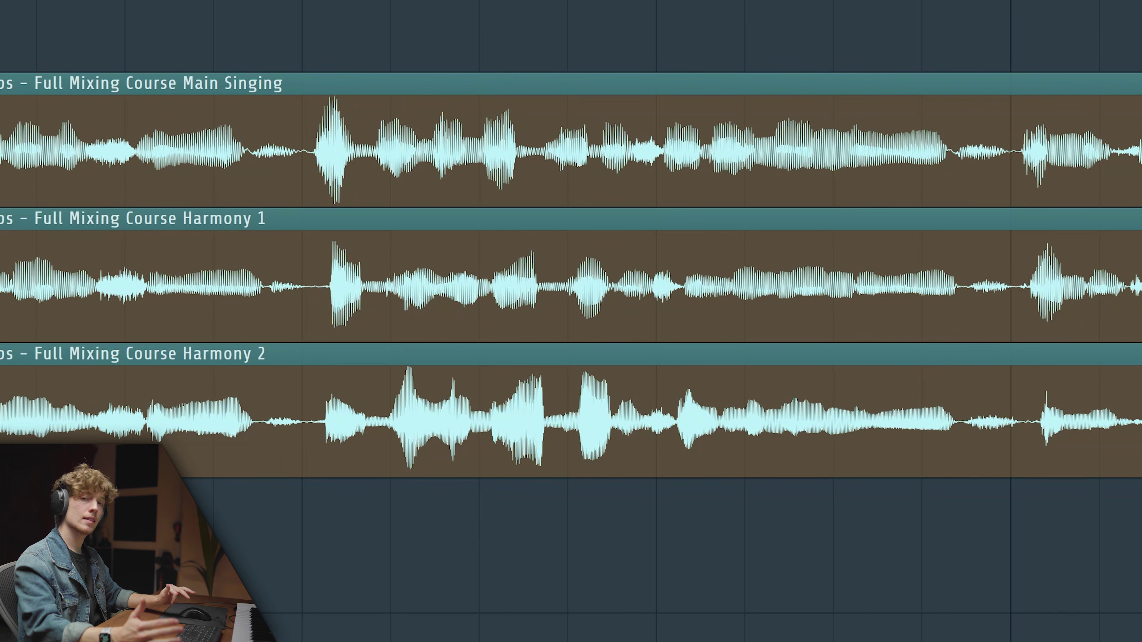
{"action": "scroll", "coordinate": [1053, 396], "scroll_direction": "down", "scroll_amount": 5}
{"action": "scroll", "coordinate": [1080, 419], "scroll_direction": "up", "scroll_amount": 1}
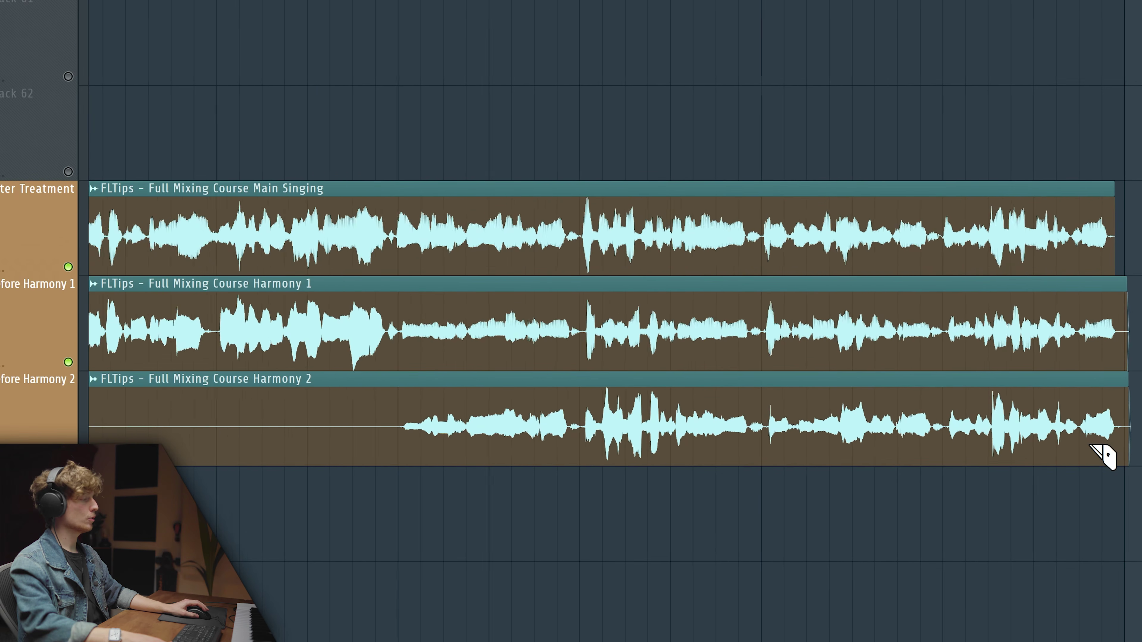
{"action": "scroll", "coordinate": [1103, 457], "scroll_direction": "up", "scroll_amount": 2}
{"action": "scroll", "coordinate": [1104, 454], "scroll_direction": "up", "scroll_amount": 2}
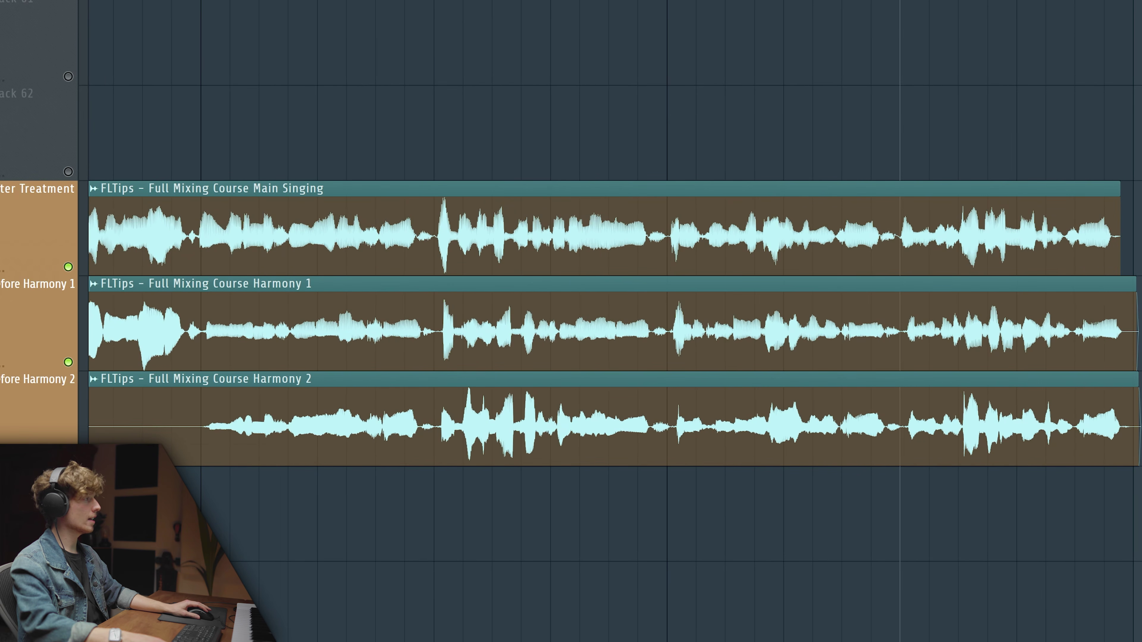
{"action": "key", "text": "space"}
{"action": "key", "text": "space"}
{"action": "scroll", "coordinate": [670, 328], "scroll_direction": "down", "scroll_amount": 1}
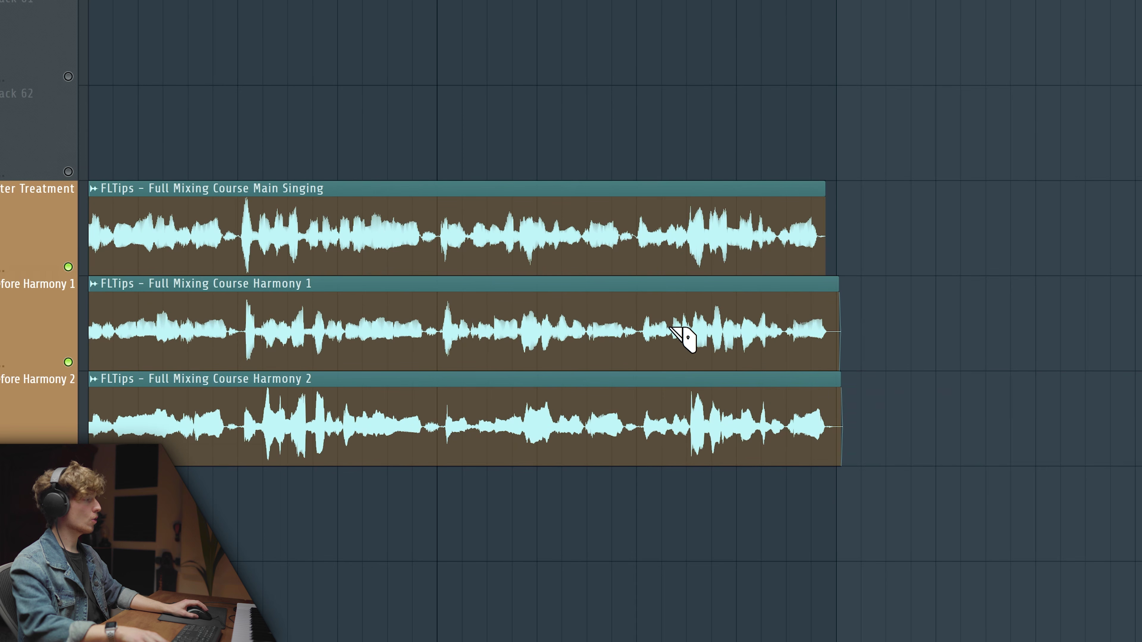
Slice the Harmony 1 and Harmony 2 clips before their last phrase and shift both end pieces slightly earlier to match Main Singing.
{"action": "left_click", "coordinate": [637, 342]}
{"action": "scroll", "coordinate": [684, 357], "scroll_direction": "up", "scroll_amount": 2}
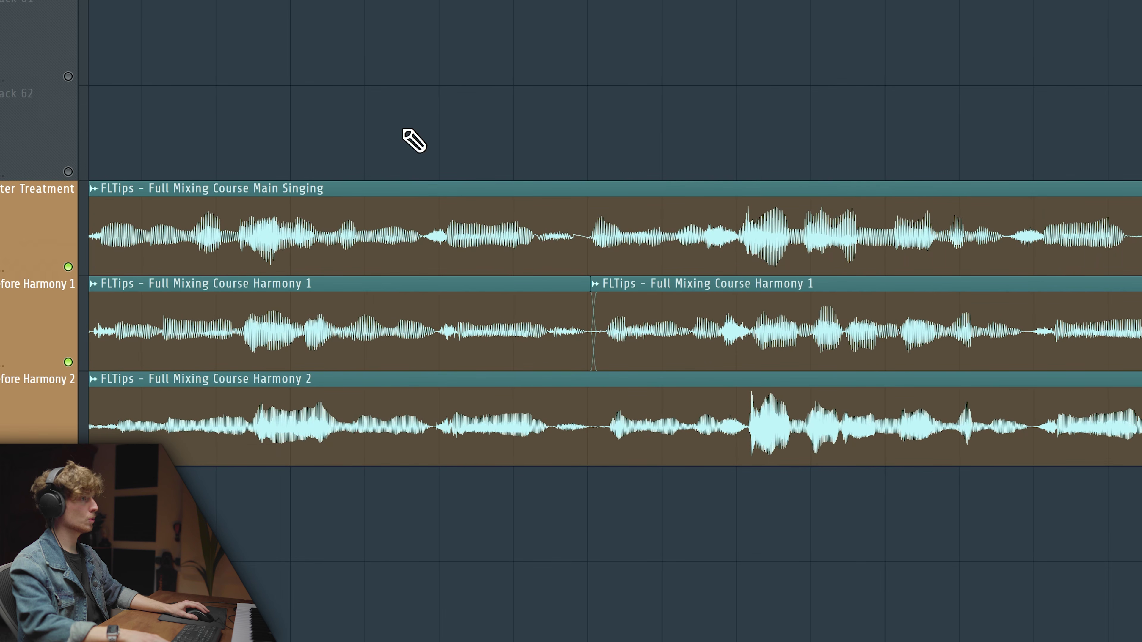
{"action": "left_click_drag", "start_coordinate": [808, 342], "coordinate": [799, 342]}
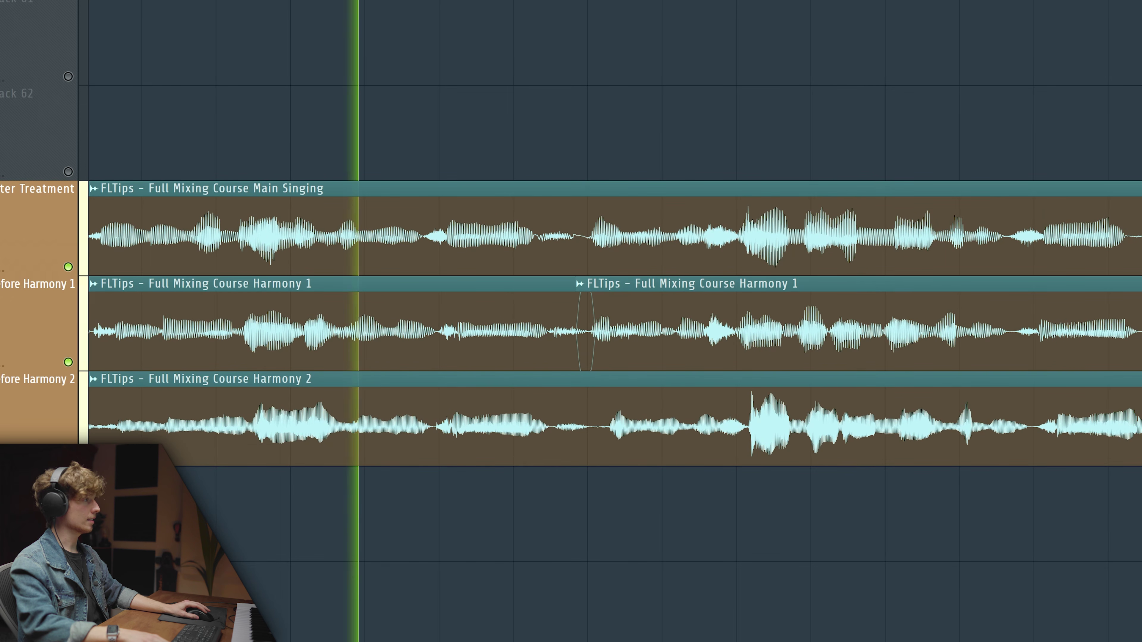
{"action": "scroll", "coordinate": [434, 350], "scroll_direction": "down", "scroll_amount": 1}
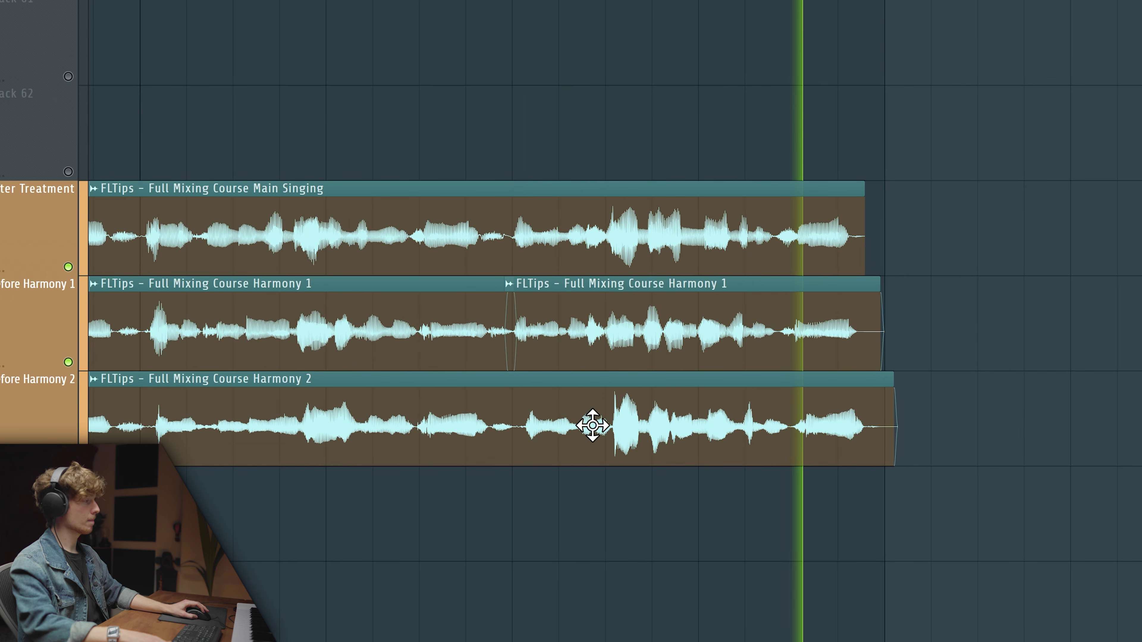
{"action": "left_click", "coordinate": [522, 445]}
{"action": "left_click_drag", "start_coordinate": [667, 438], "coordinate": [659, 439]}
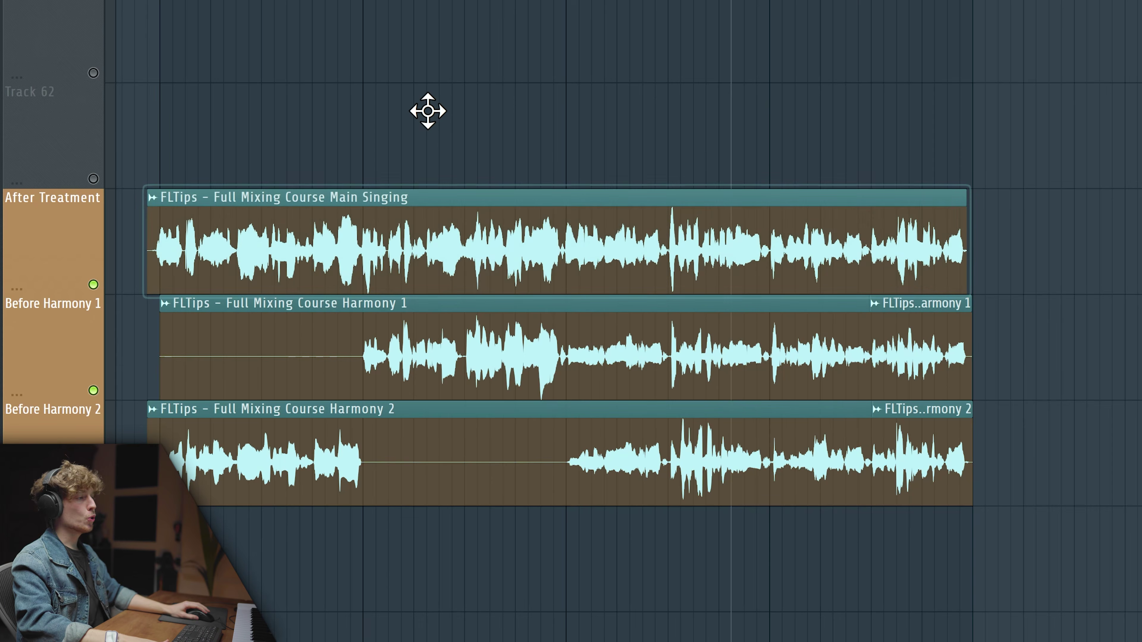
Copy the Main Singing clip onto Track 62, enable that track, and open the copy for pitch correction in Newtone.
{"action": "left_click_drag", "start_coordinate": [428, 111], "coordinate": [431, 115]}
{"action": "left_click", "coordinate": [93, 179]}
{"action": "left_click", "coordinate": [153, 92]}
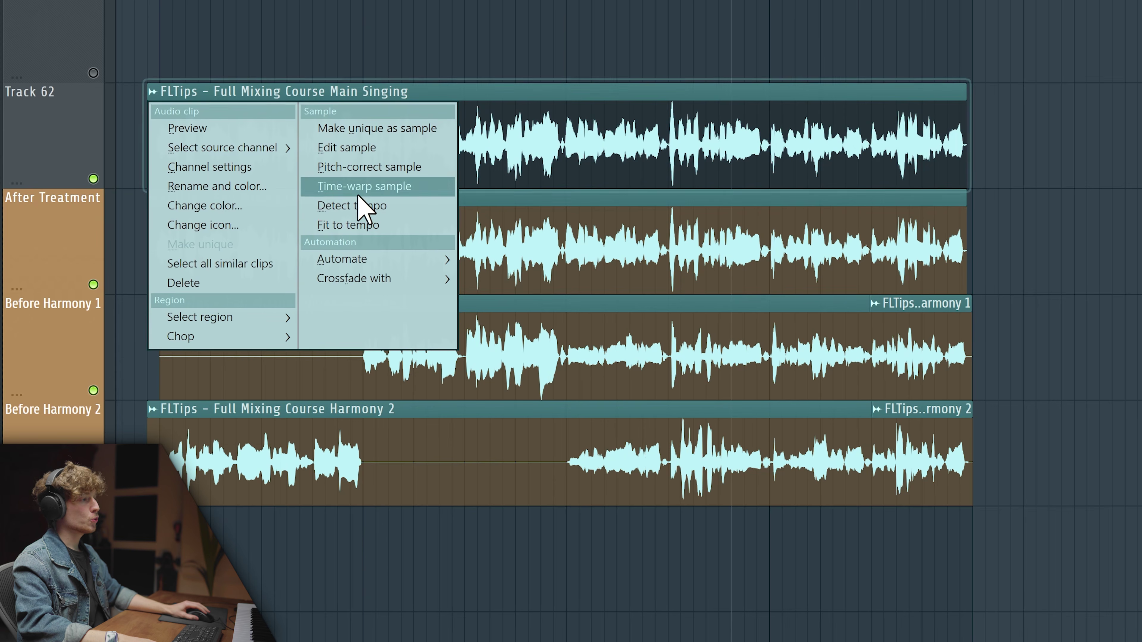
{"action": "left_click", "coordinate": [362, 167]}
{"action": "left_click", "coordinate": [1077, 32]}
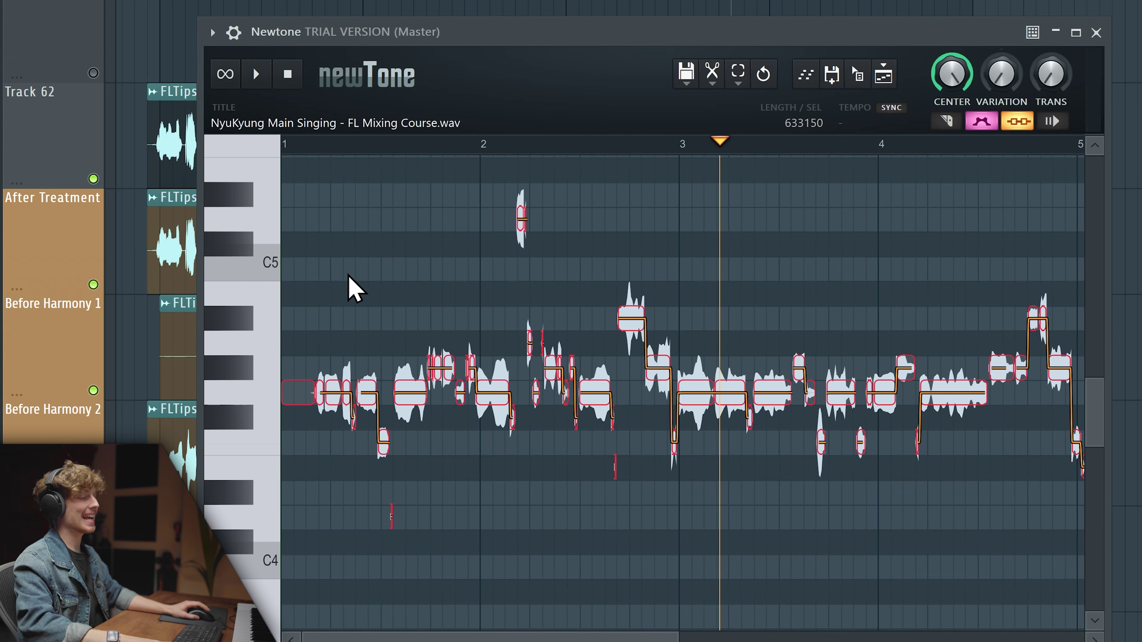
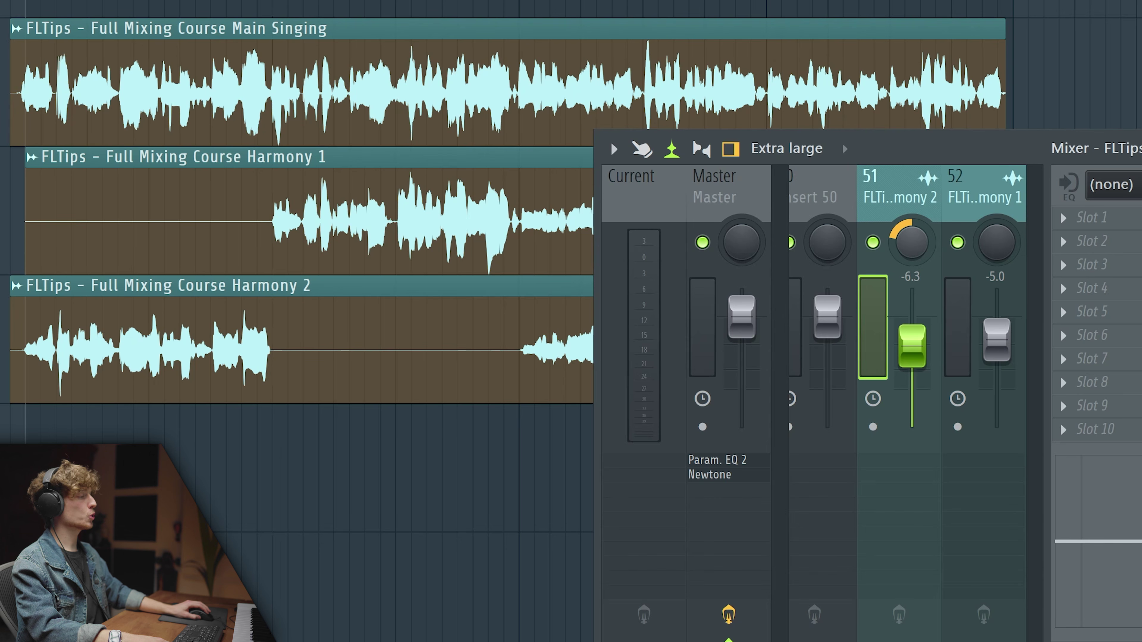
Pan the Harmony 1 mixer track to the right and play it alongside Harmony 2.
{"action": "left_click", "coordinate": [958, 328]}
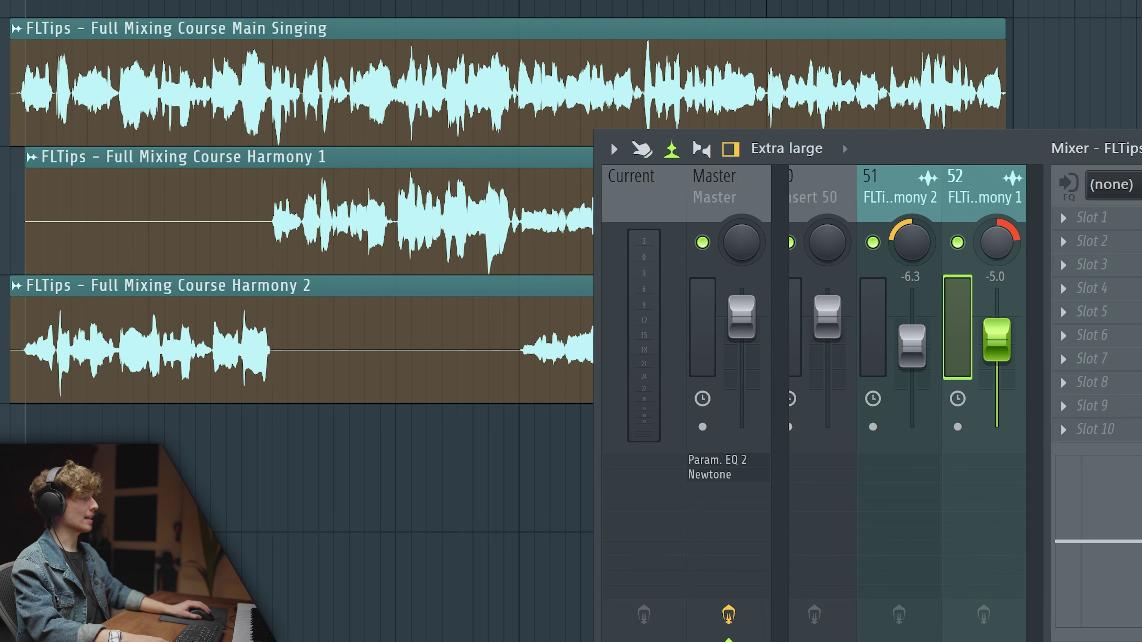
{"action": "key", "text": "space"}
{"action": "key", "text": "Left"}
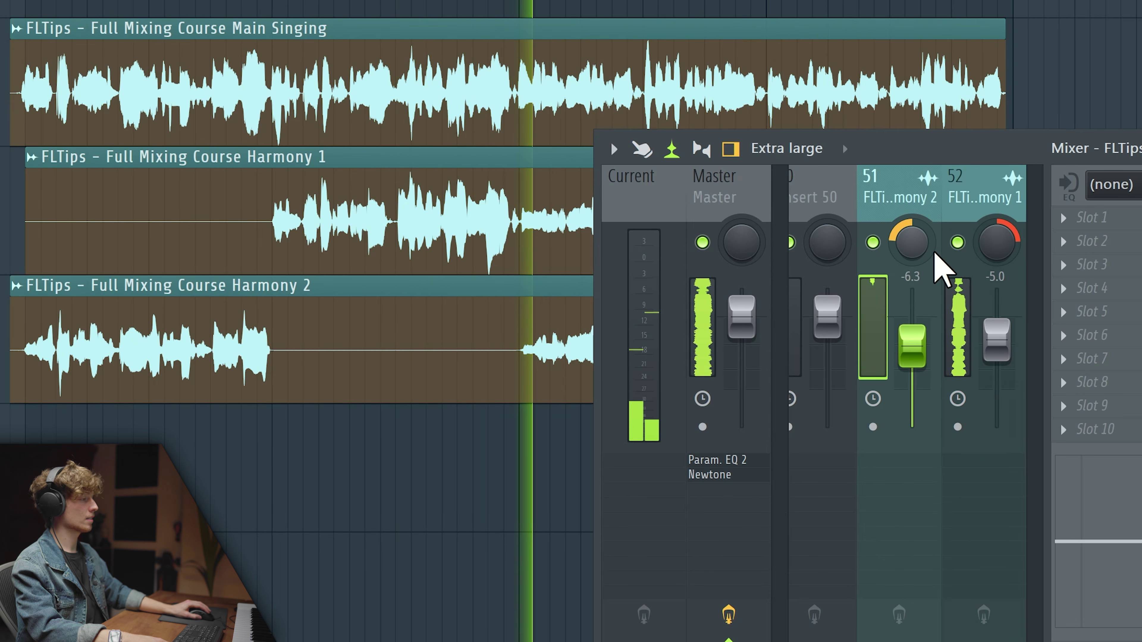
{"action": "key", "text": "Right"}
{"action": "left_click_drag", "start_coordinate": [982, 148], "coordinate": [998, 386]}
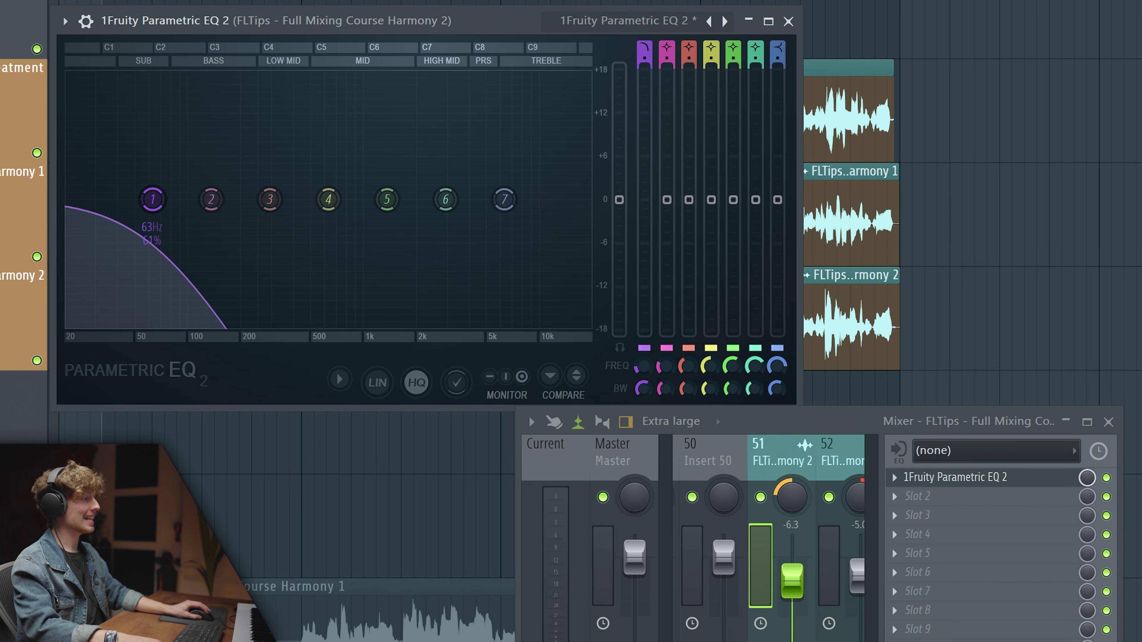
On Harmony 2's Parametric EQ 2, make band 1 a steep high-pass and band 7 a low-pass, and play the band-limited sound.
{"action": "left_click_drag", "start_coordinate": [153, 198], "coordinate": [299, 194]}
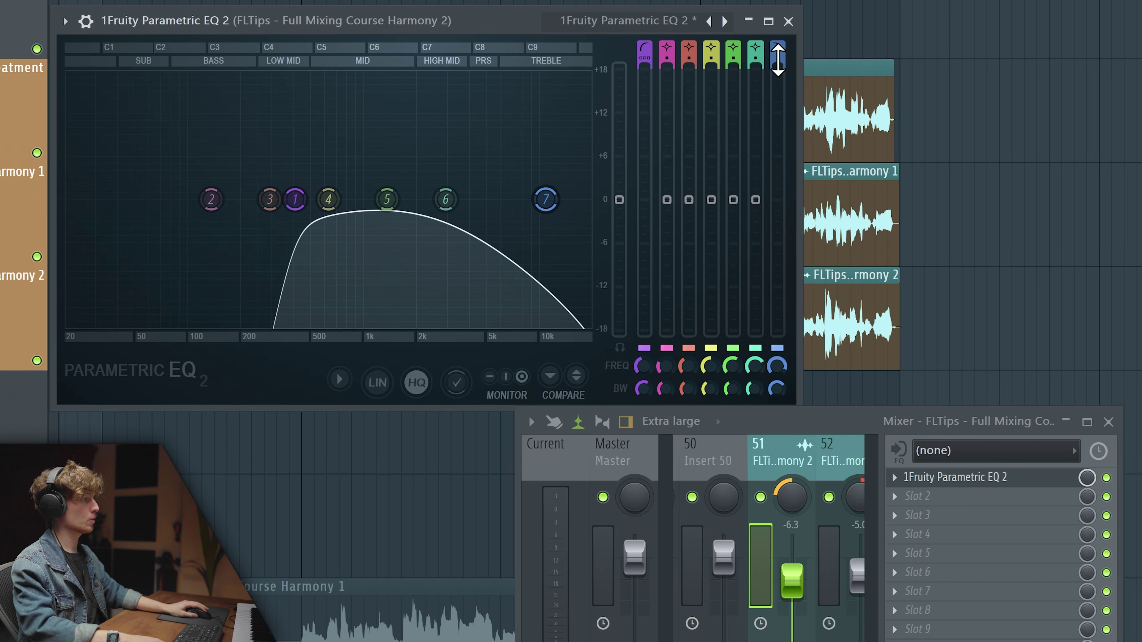
{"action": "key", "text": "space"}
{"action": "left_click_drag", "start_coordinate": [541, 199], "coordinate": [483, 200]}
{"action": "left_click_drag", "start_coordinate": [295, 199], "coordinate": [295, 199]}
{"action": "left_click_drag", "start_coordinate": [482, 199], "coordinate": [491, 199]}
{"action": "key", "text": "space"}
Widen the EQ's passed range by lowering band 1's cutoff to just under 314 Hz and raising band 7's cutoff, then play it.
{"action": "left_click_drag", "start_coordinate": [310, 204], "coordinate": [283, 203]}
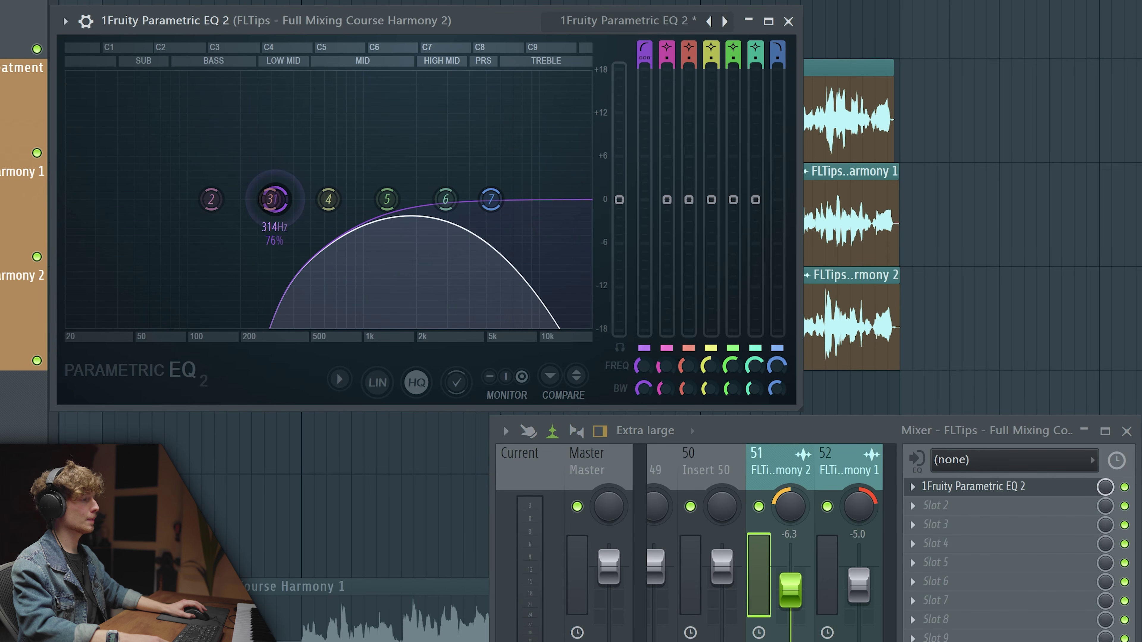
{"action": "mouse_move", "coordinate": [491, 199]}
{"action": "left_mouse_down"}
{"action": "mouse_move", "coordinate": [527, 199]}
{"action": "mouse_move", "coordinate": [507, 200]}
{"action": "left_mouse_up"}
{"action": "key", "text": "space"}
{"action": "left_click_drag", "start_coordinate": [249, 199], "coordinate": [270, 199]}
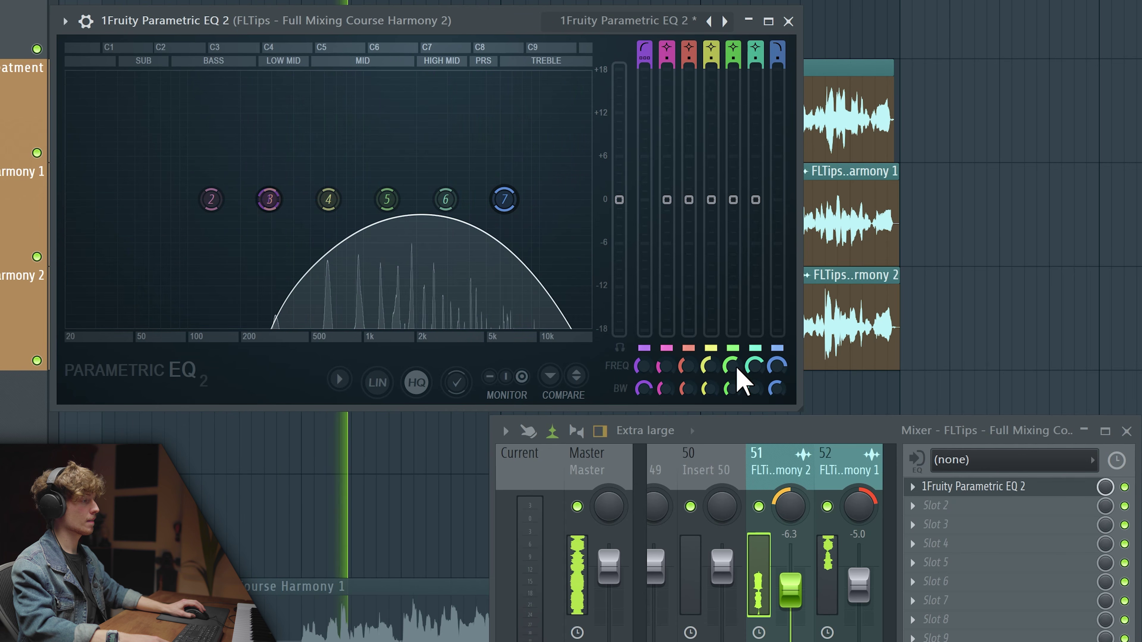
Route the Harmony 1 mixer track only into the Harmony 2 track, play it, and centre Harmony 1's panning.
{"action": "left_click_drag", "start_coordinate": [849, 428], "coordinate": [849, 376]}
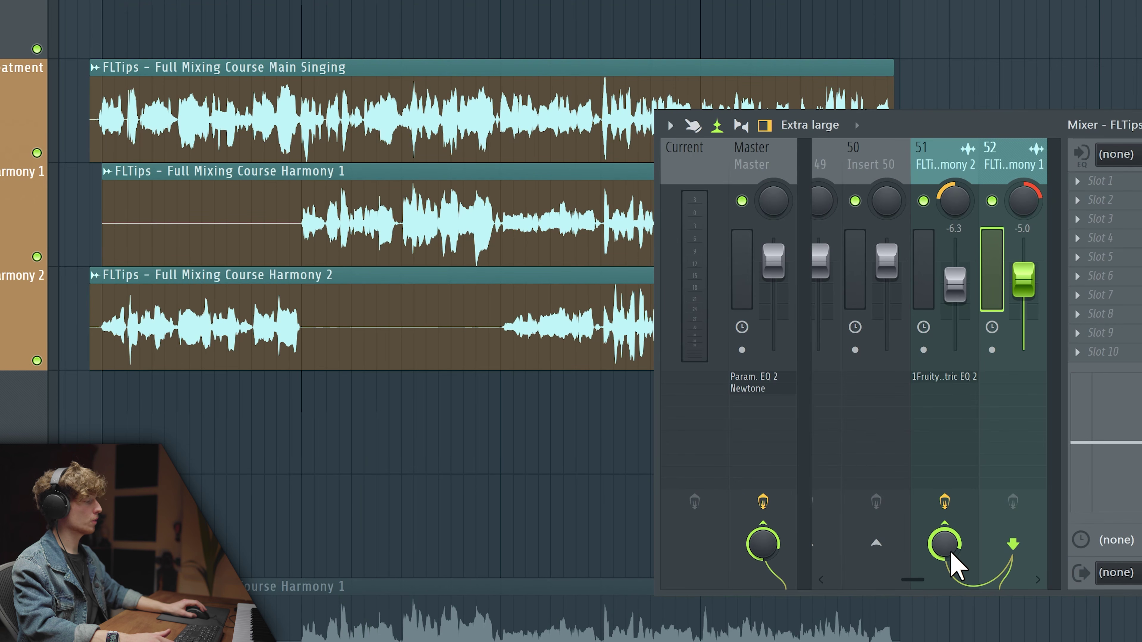
{"action": "left_click_drag", "start_coordinate": [979, 127], "coordinate": [845, 156]}
{"action": "key", "text": "space"}
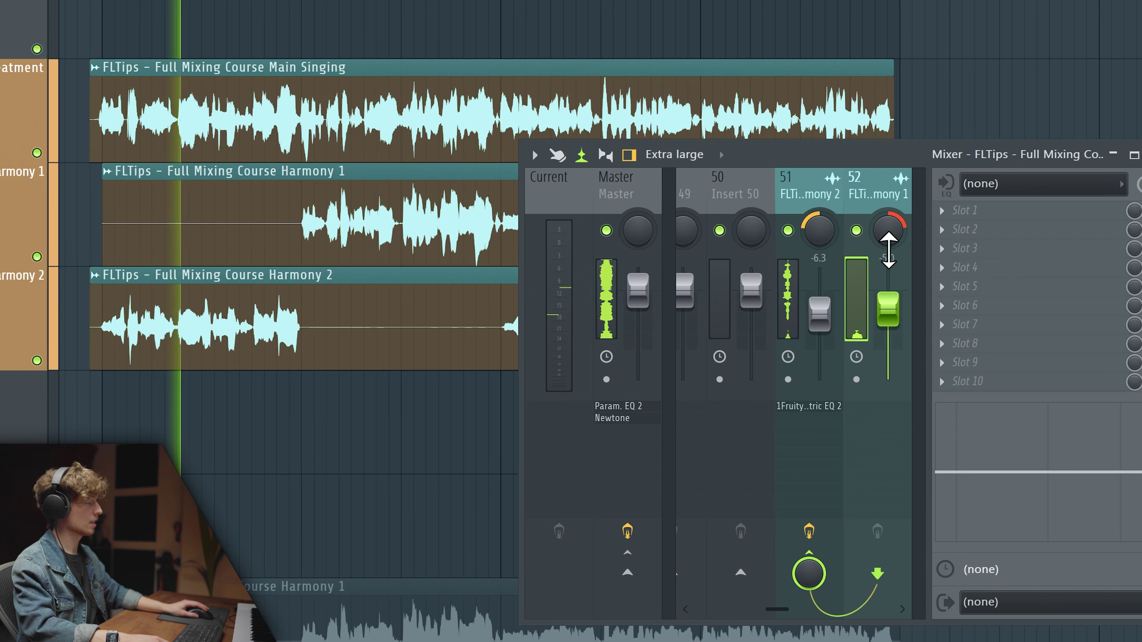
{"action": "left_click_drag", "start_coordinate": [889, 231], "coordinate": [892, 242]}
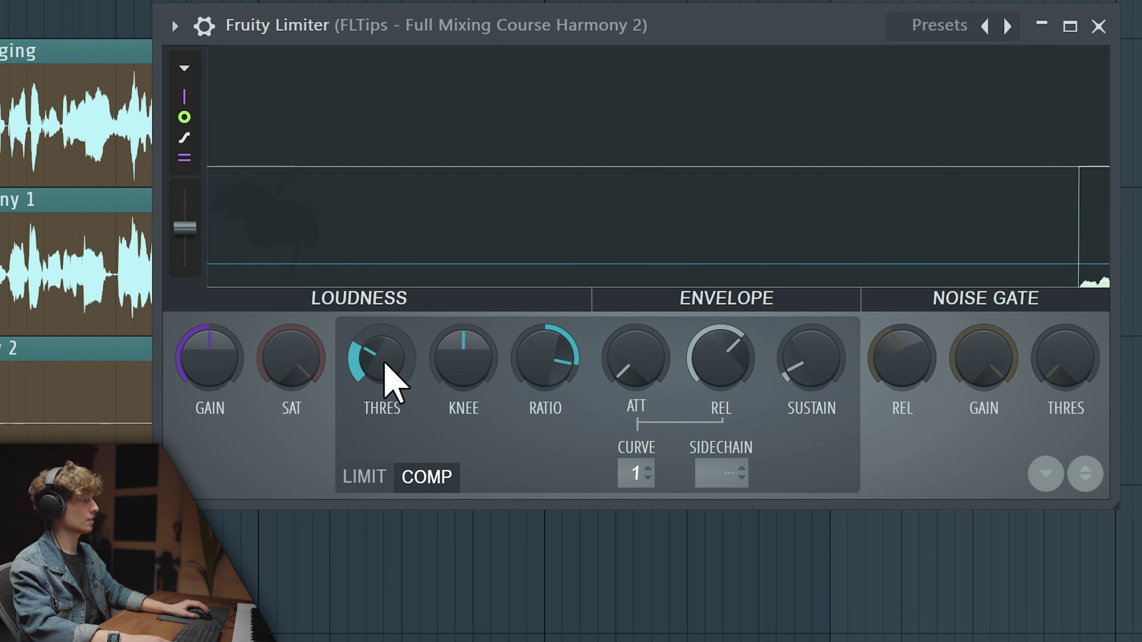
Lower the Fruity Limiter compressor threshold on the Harmony 2 track, play the result, and load OTT into slot 3.
{"action": "left_click_drag", "start_coordinate": [381, 358], "coordinate": [395, 373]}
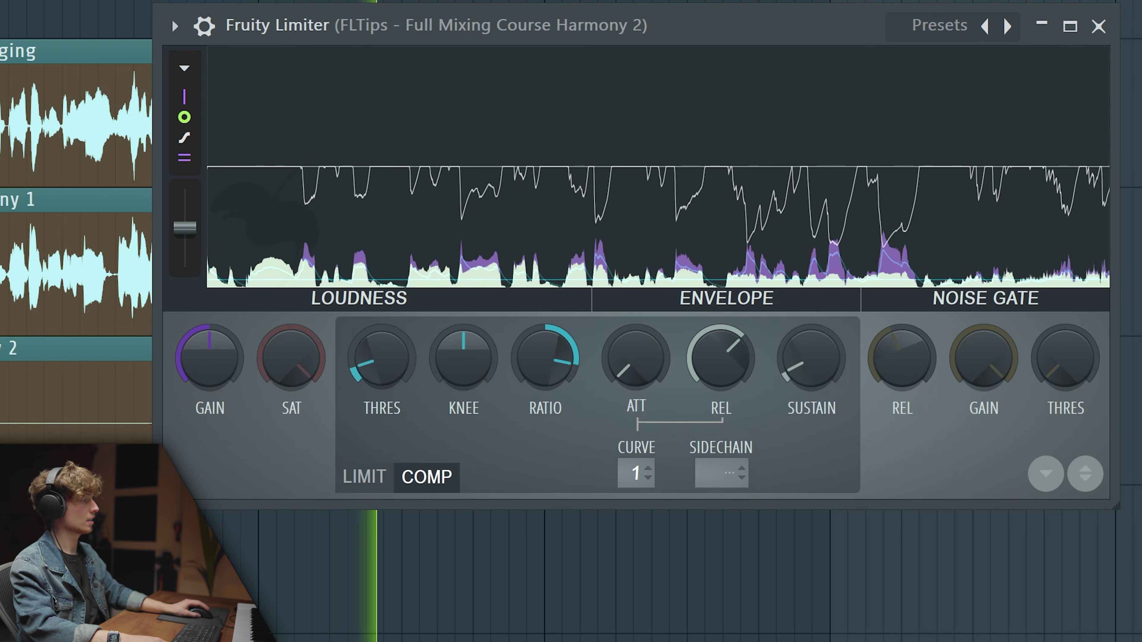
{"action": "key", "text": "space"}
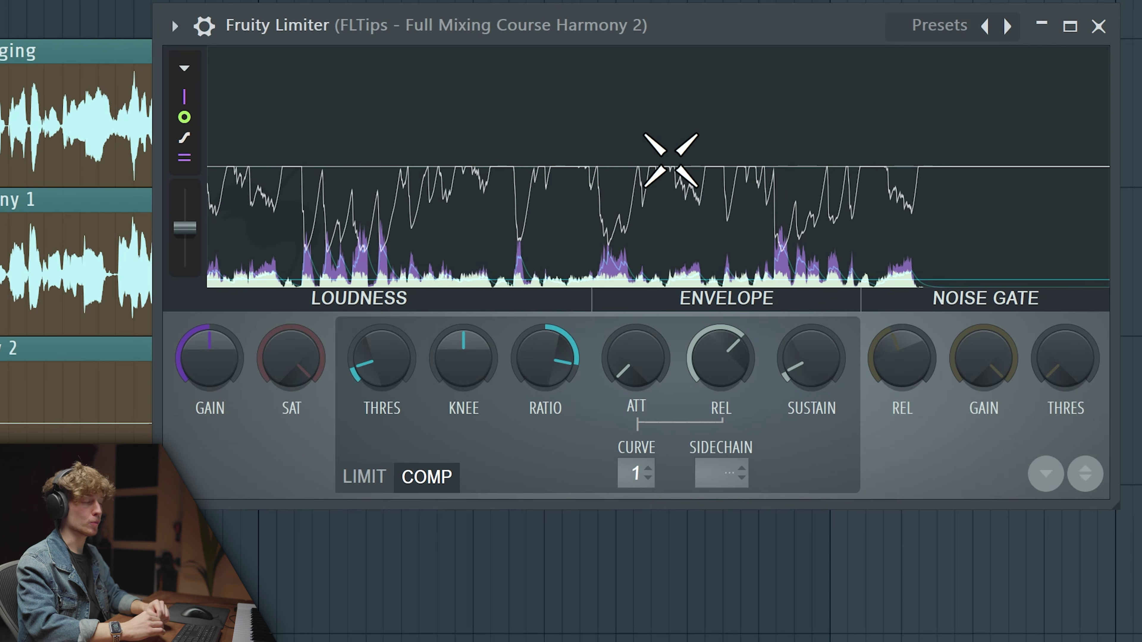
{"action": "key", "text": "space"}
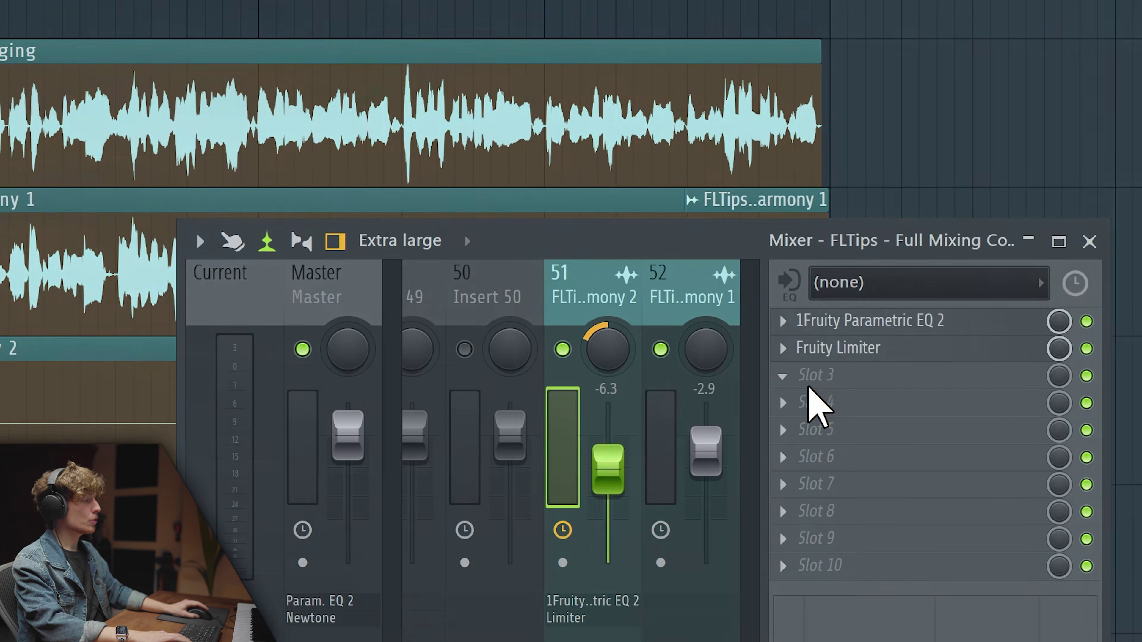
{"action": "left_click", "coordinate": [809, 387]}
{"action": "left_click", "coordinate": [418, 315]}
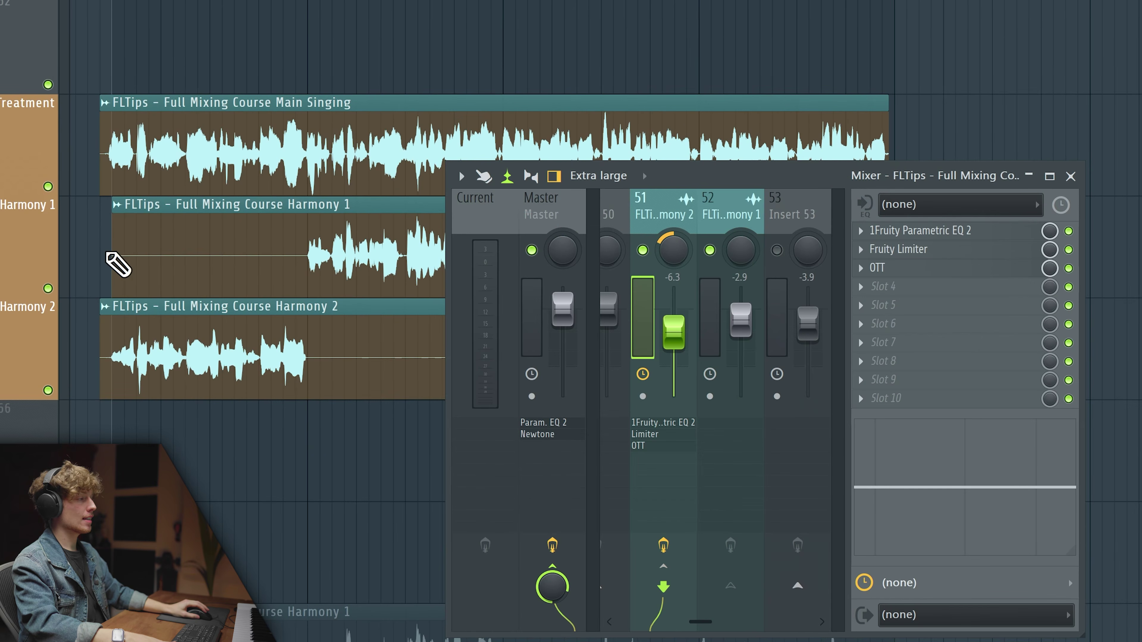
Load Maximus into slot 4 of the Harmony 2 mixer track.
{"action": "left_click_drag", "start_coordinate": [738, 182], "coordinate": [33, 73]}
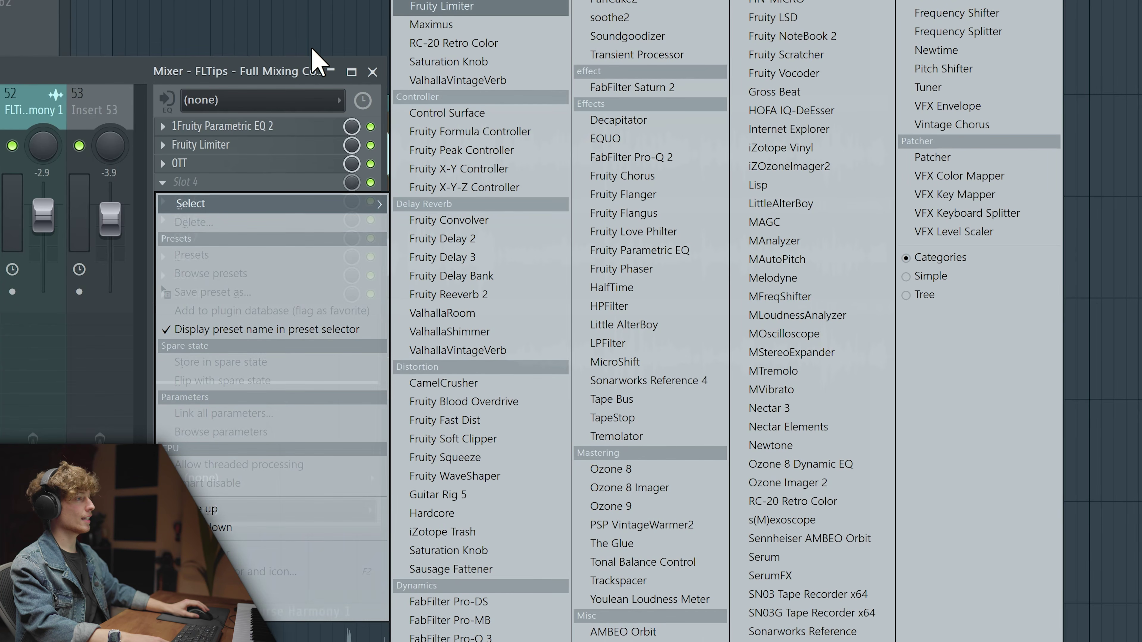
{"action": "left_click", "coordinate": [315, 59]}
{"action": "left_click", "coordinate": [275, 183]}
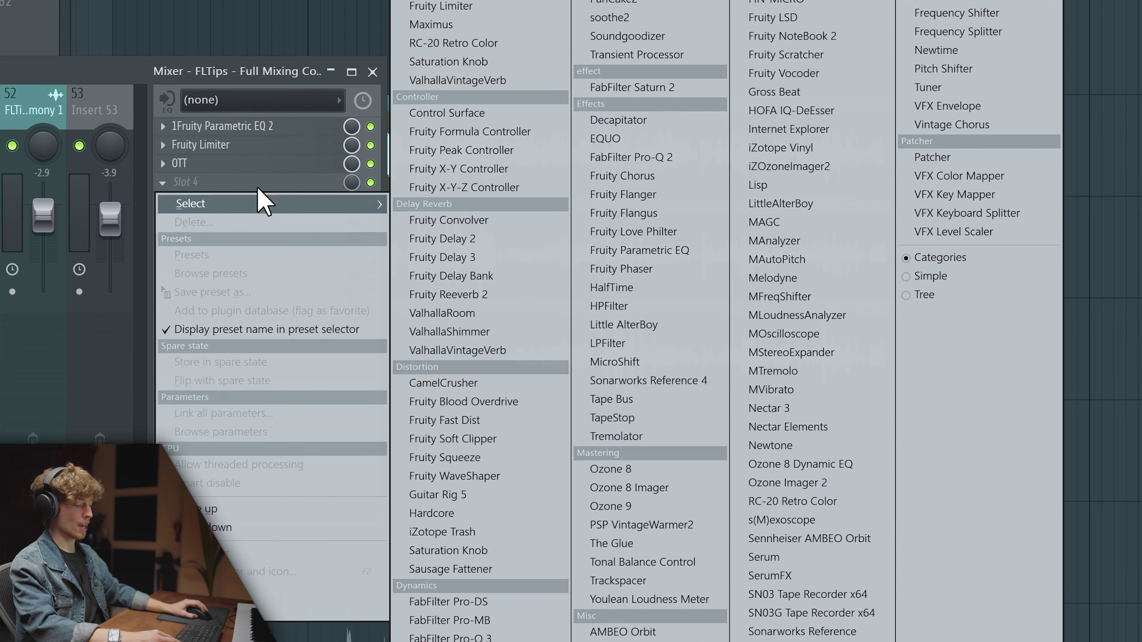
{"action": "left_click", "coordinate": [433, 25]}
{"action": "left_click", "coordinate": [438, 382]}
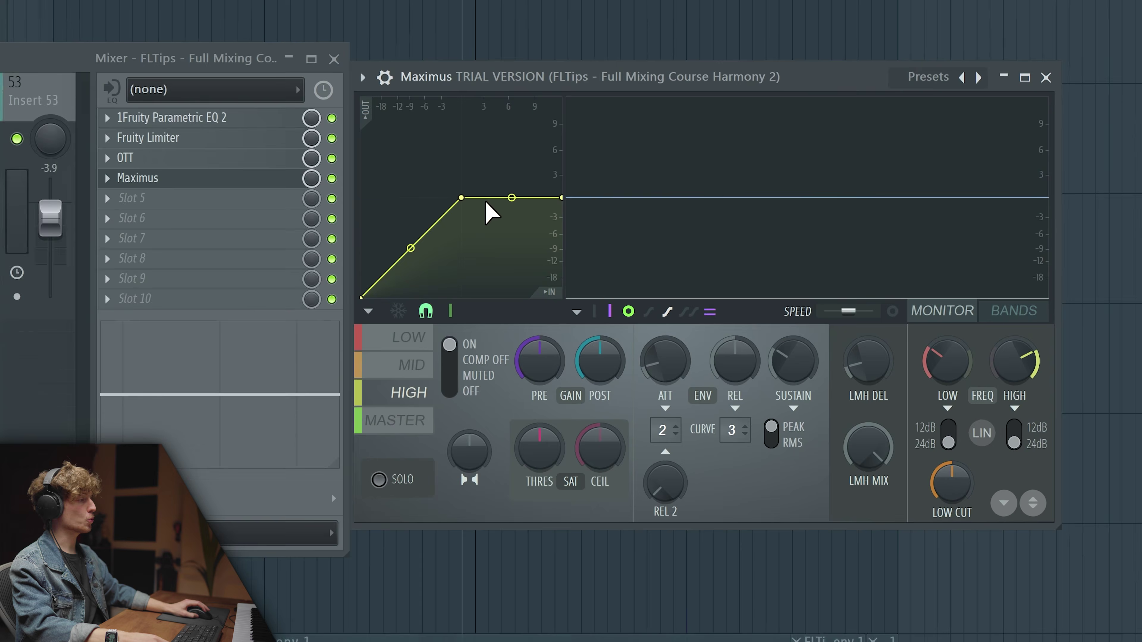
Flatten the compression curve of Maximus's High band by lowering its knee point and its end point.
{"action": "left_click_drag", "start_coordinate": [461, 197], "coordinate": [442, 238]}
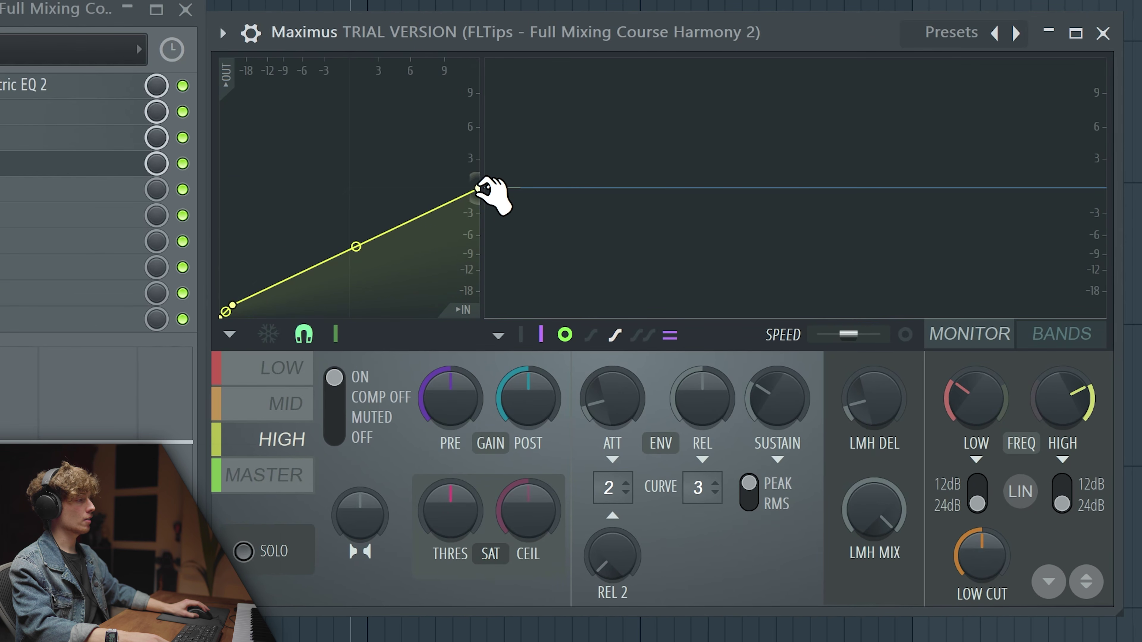
{"action": "left_click_drag", "start_coordinate": [481, 188], "coordinate": [492, 306]}
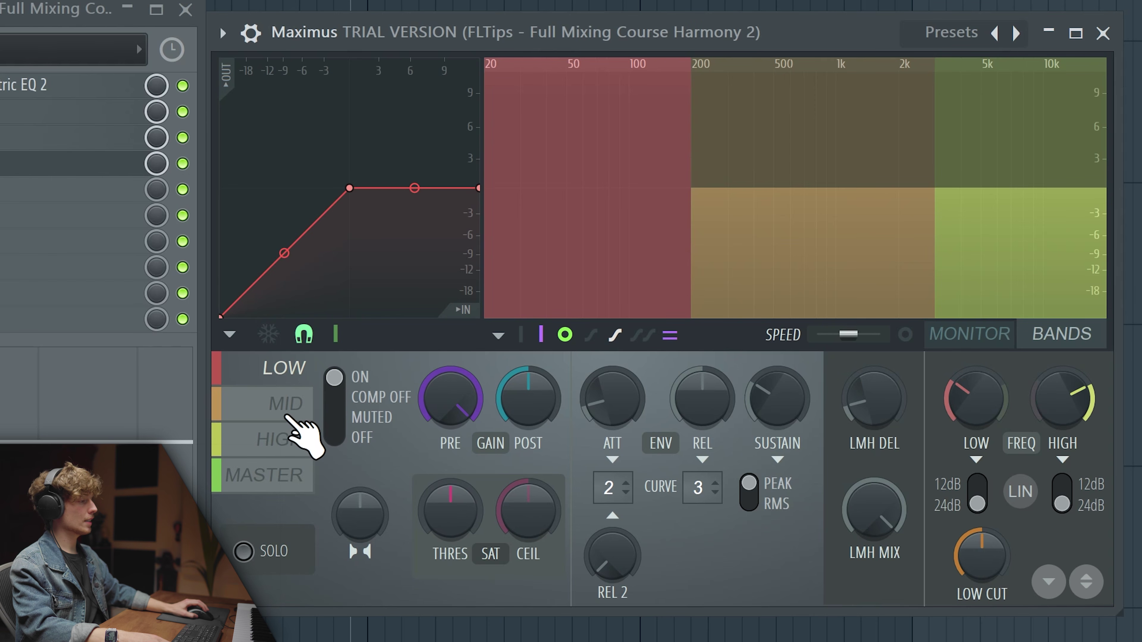
Adjust the pre gain of Maximus's individual bands and lower the Master band's post gain.
{"action": "left_click", "coordinate": [284, 415]}
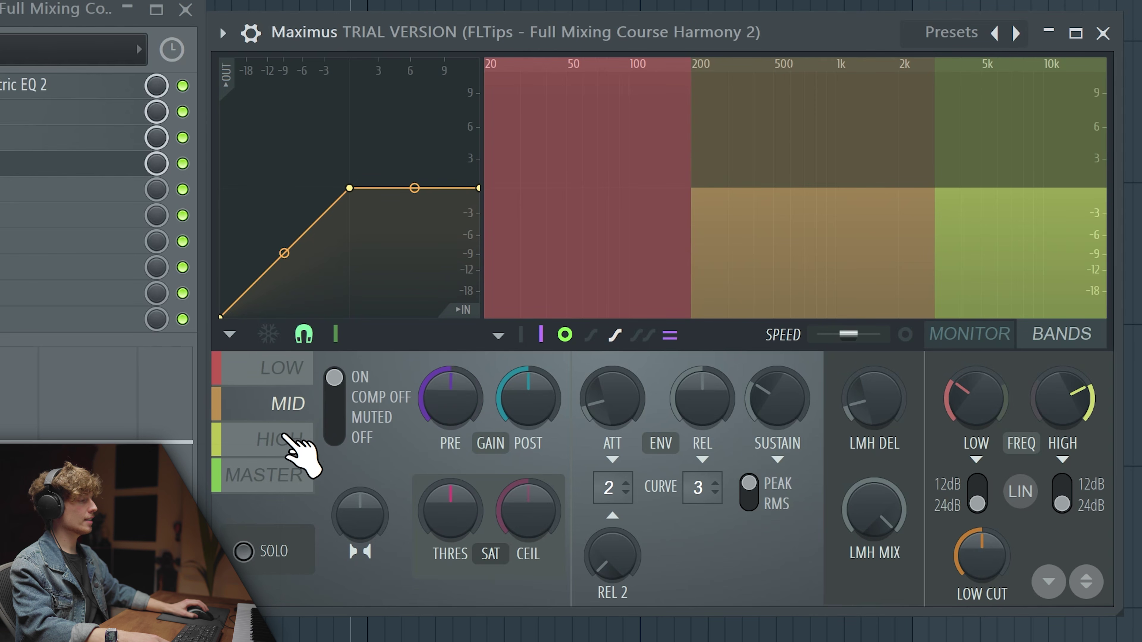
{"action": "left_click_drag", "start_coordinate": [451, 398], "coordinate": [528, 258]}
{"action": "left_click", "coordinate": [282, 439]}
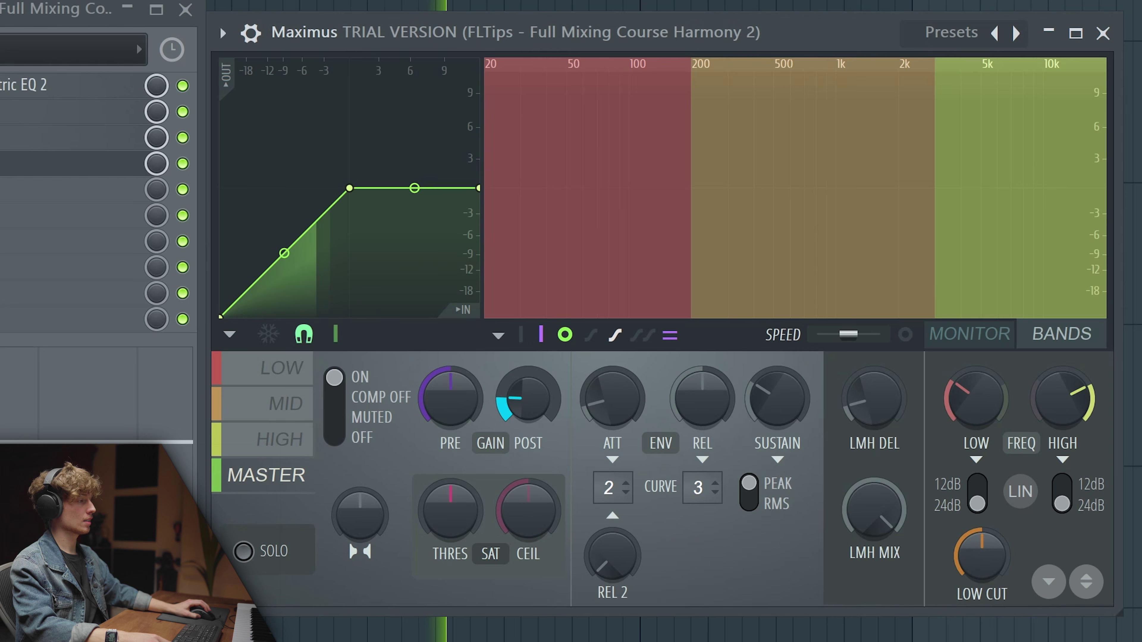
{"action": "left_click", "coordinate": [282, 439]}
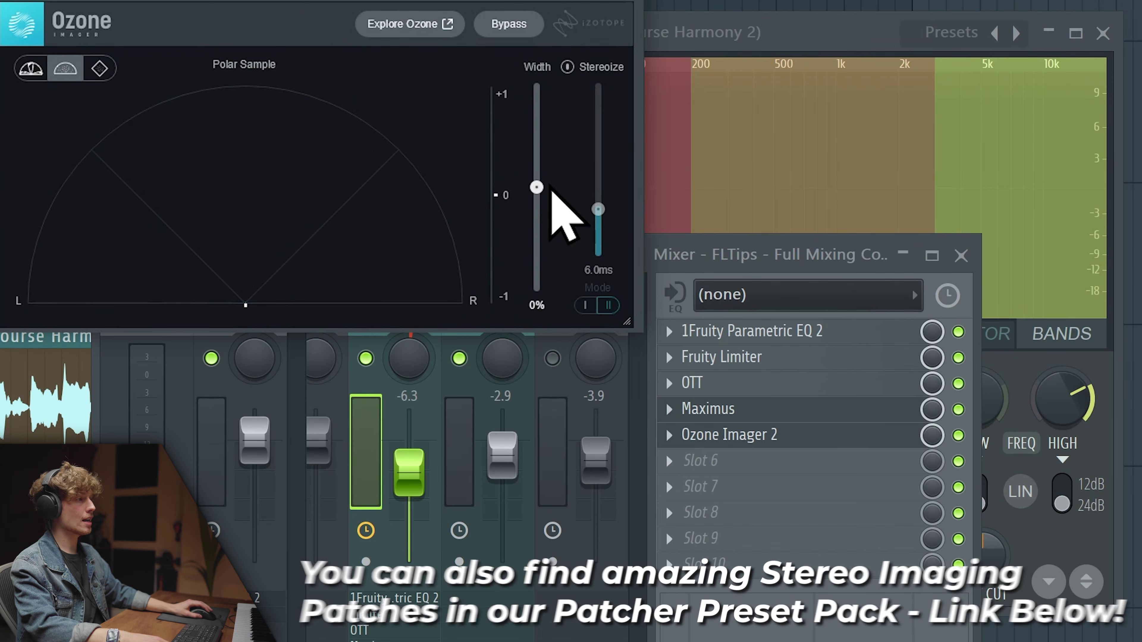
Set Ozone Imager 2 on the Harmony 2 track to 100% Width and 15.5 ms Stereoize, and play the widened harmonies.
{"action": "left_click_drag", "start_coordinate": [543, 191], "coordinate": [551, 103]}
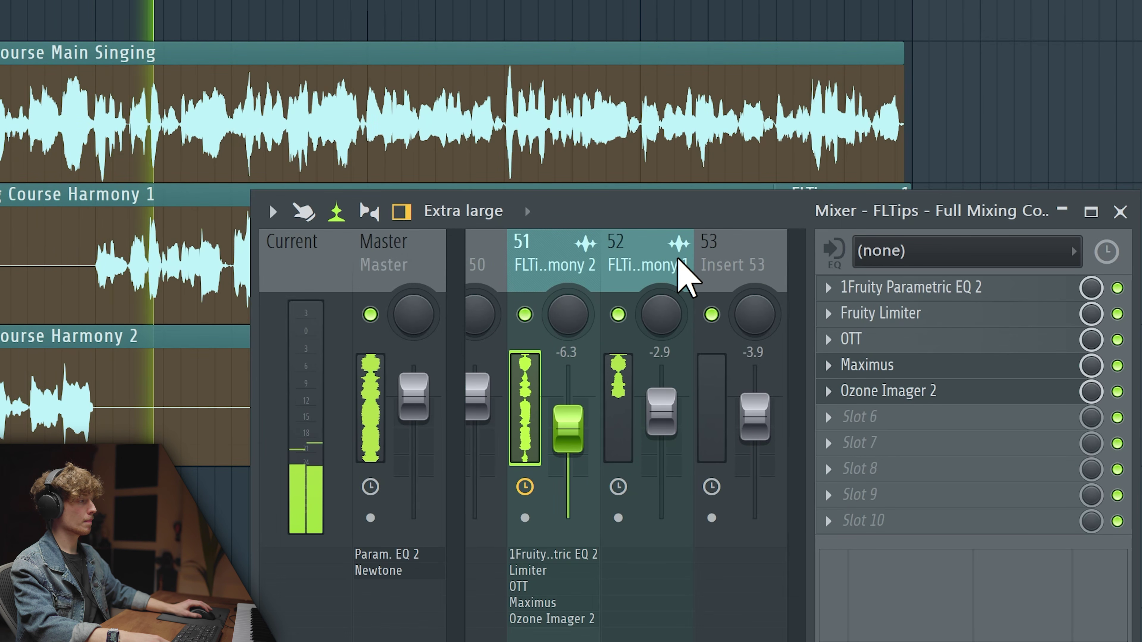
{"action": "left_click_drag", "start_coordinate": [675, 211], "coordinate": [638, 184]}
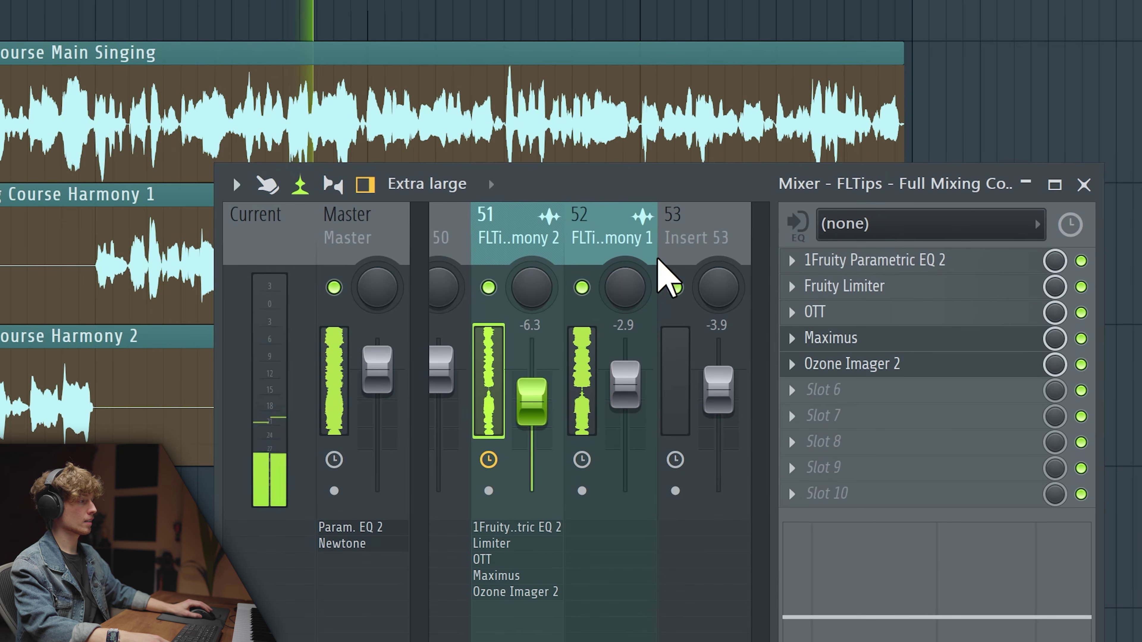
{"action": "left_click_drag", "start_coordinate": [581, 217], "coordinate": [564, 275]}
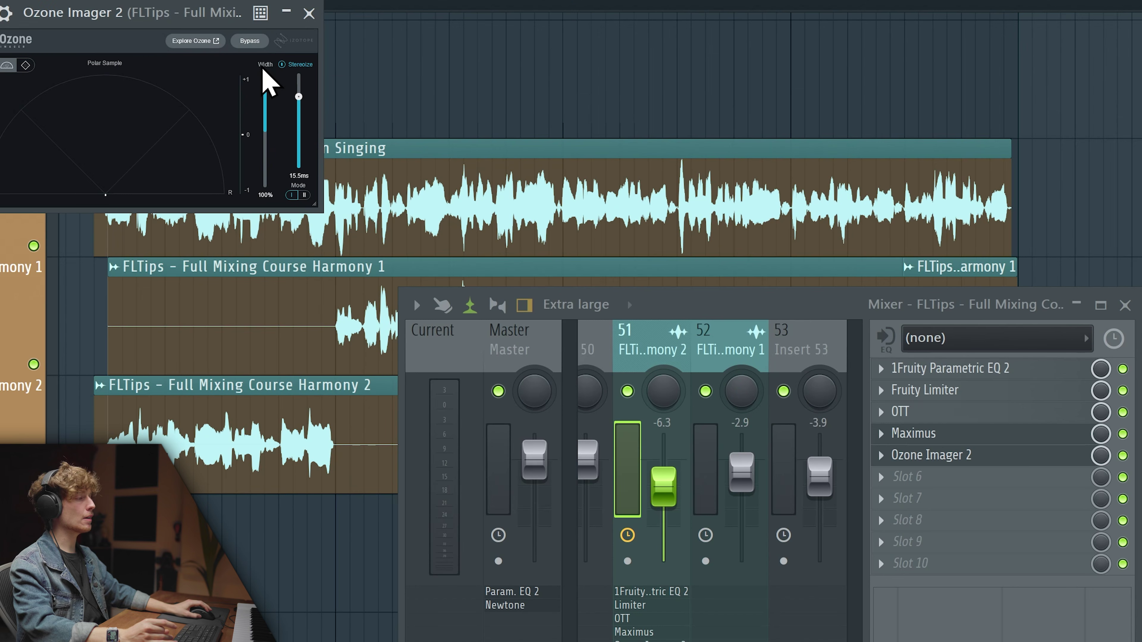
{"action": "left_click", "coordinate": [309, 14]}
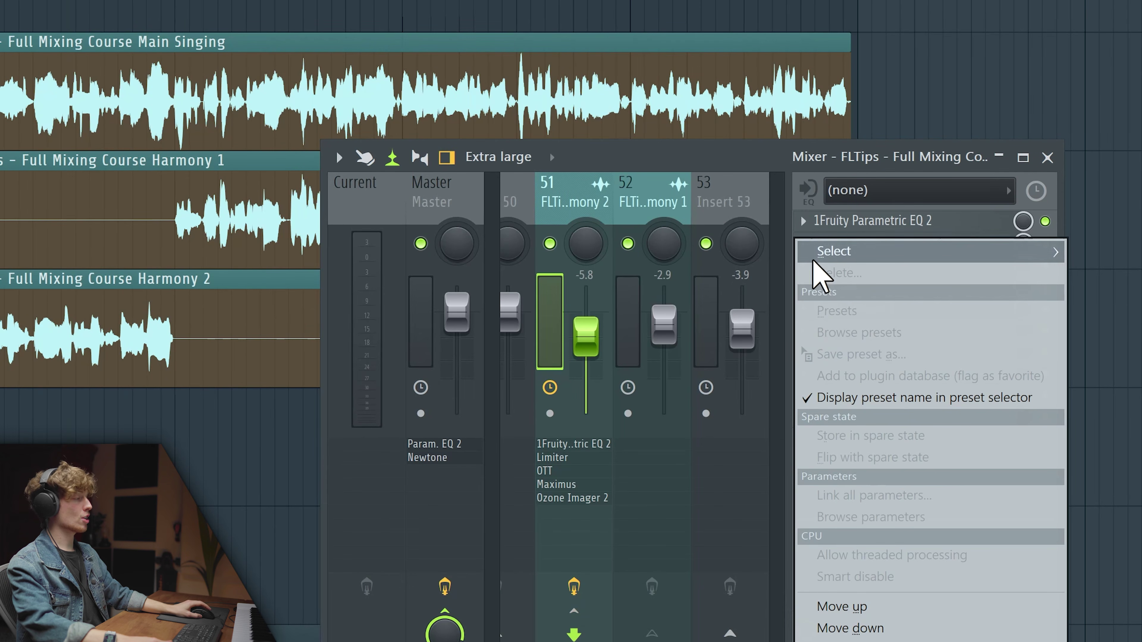
Load Transient Processor into slot 6 of the Harmony 2 track, turn its Attack fully down and play the result.
{"action": "key", "text": "Escape"}
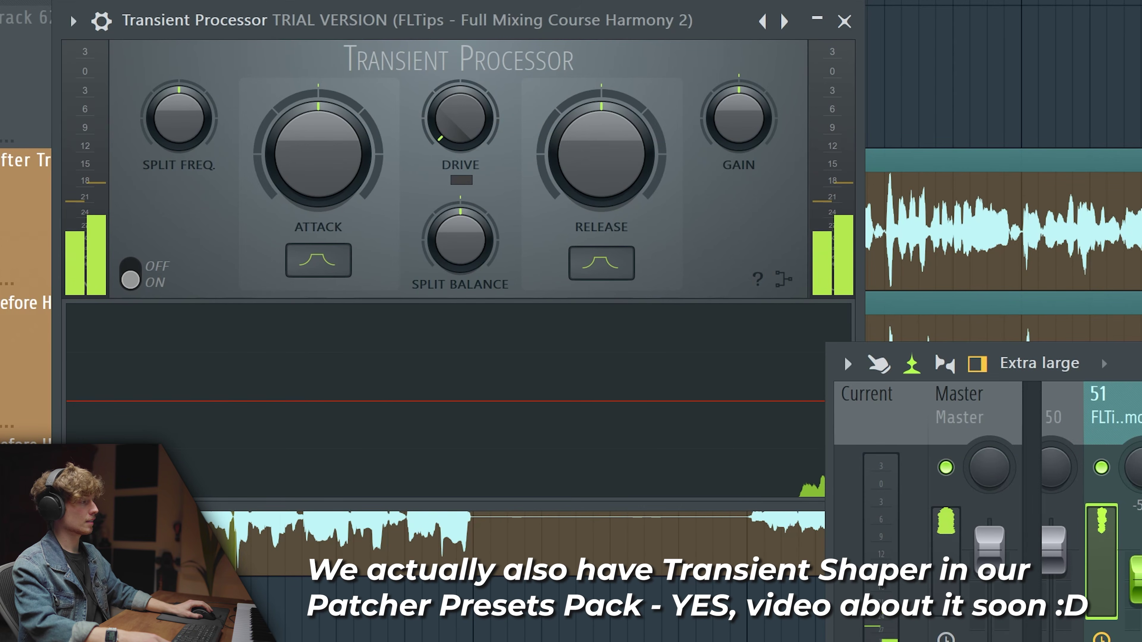
{"action": "left_click_drag", "start_coordinate": [1101, 356], "coordinate": [1135, 356]}
{"action": "left_click_drag", "start_coordinate": [575, 43], "coordinate": [538, 45]}
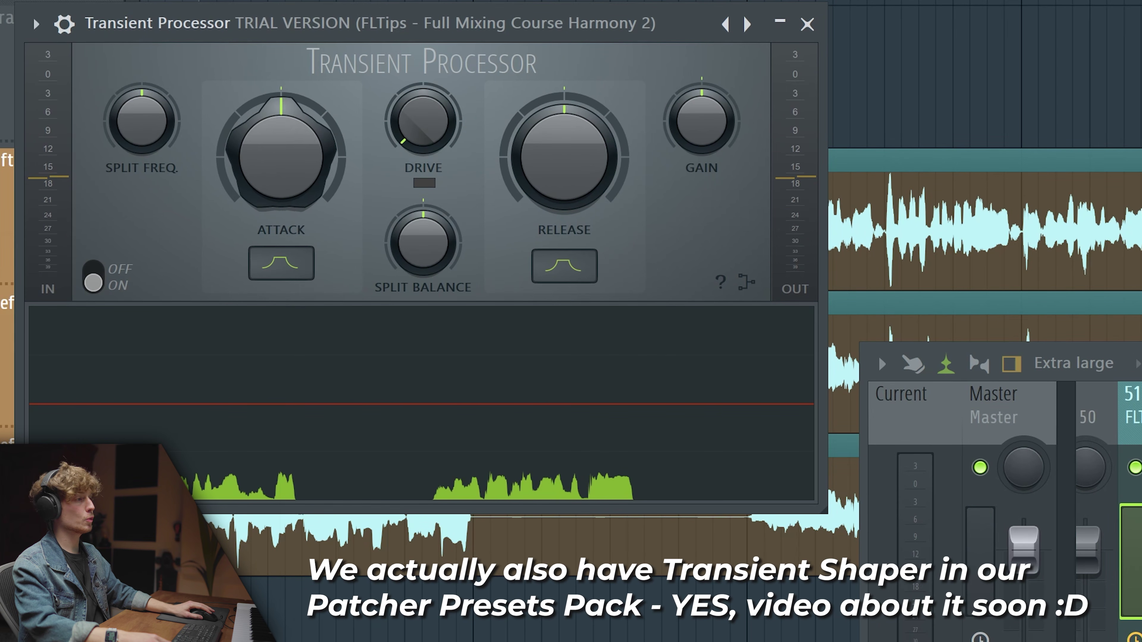
{"action": "left_click_drag", "start_coordinate": [294, 166], "coordinate": [293, 184]}
{"action": "key", "text": "space"}
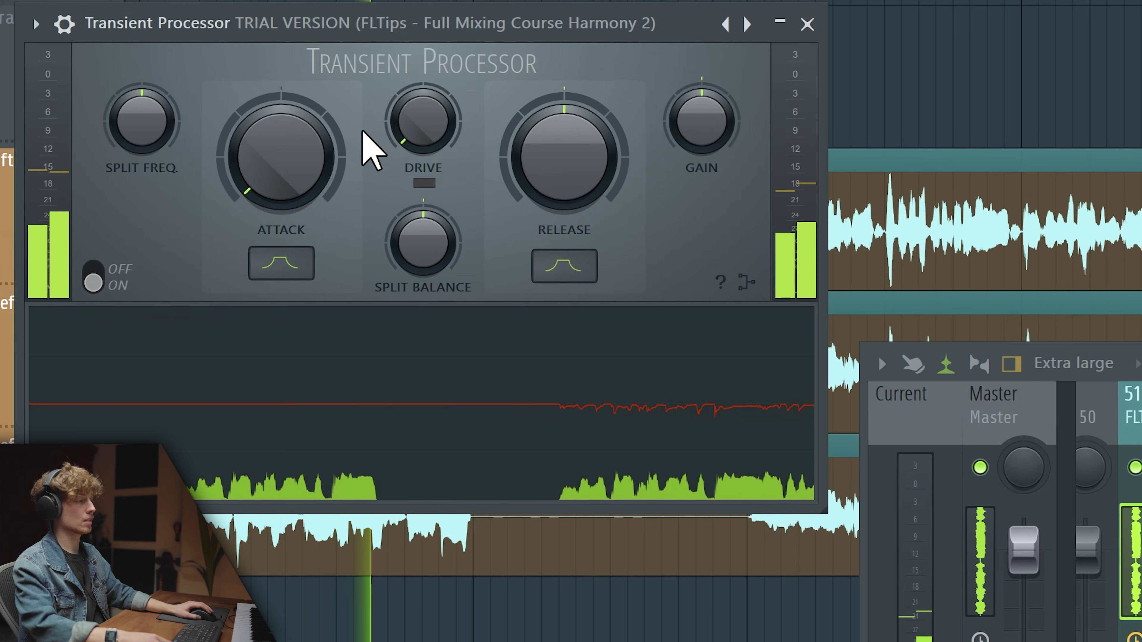
Compare the harmonies in playback with Transient Processor's Attack at neutral and fully down.
{"action": "scroll", "coordinate": [265, 170], "scroll_direction": "up", "scroll_amount": 10}
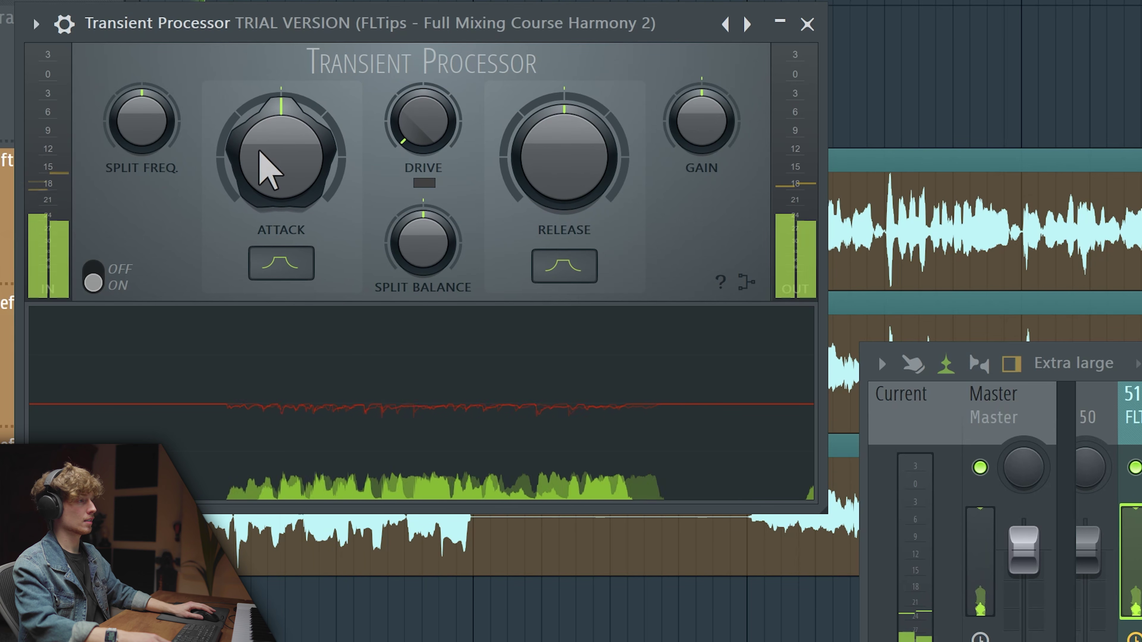
{"action": "key", "text": "space"}
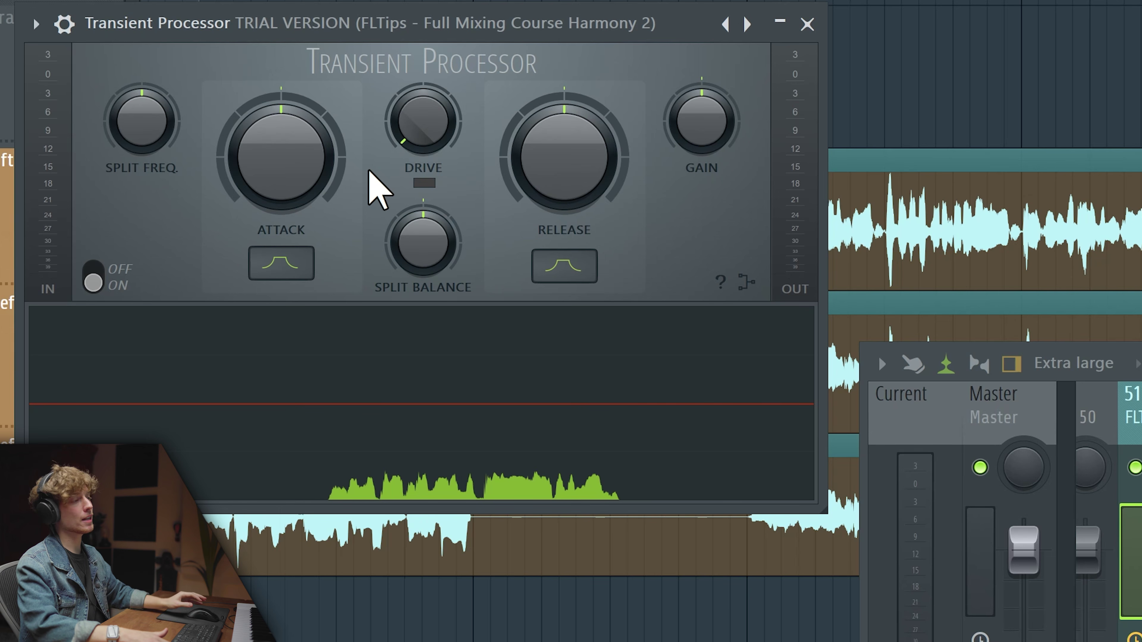
{"action": "key", "text": "space"}
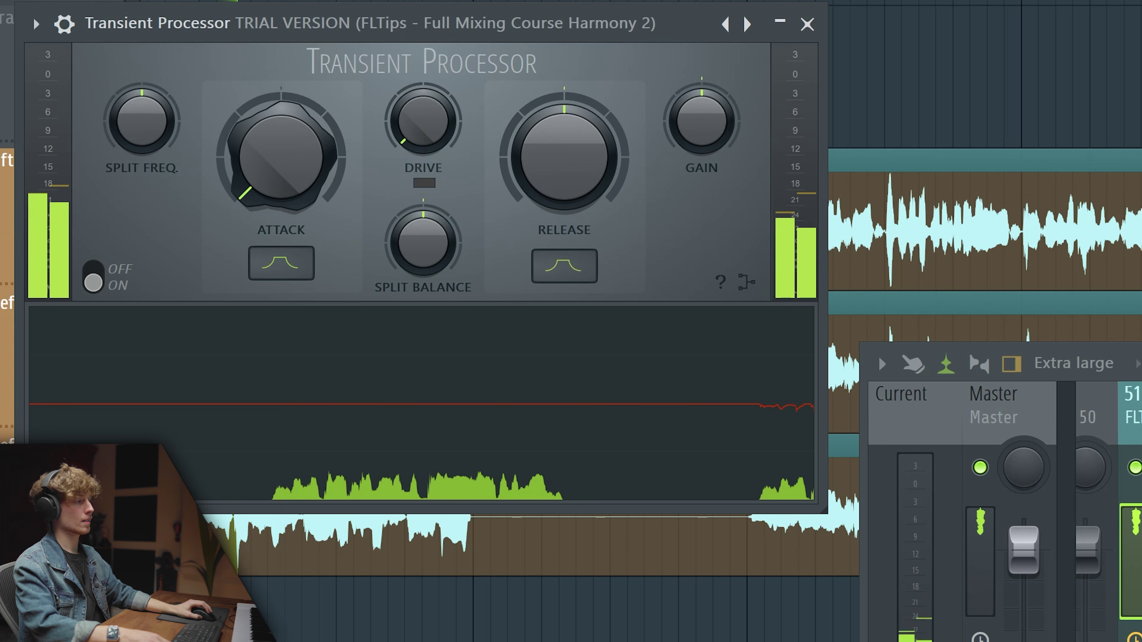
{"action": "scroll", "coordinate": [305, 191], "scroll_direction": "down", "scroll_amount": 2}
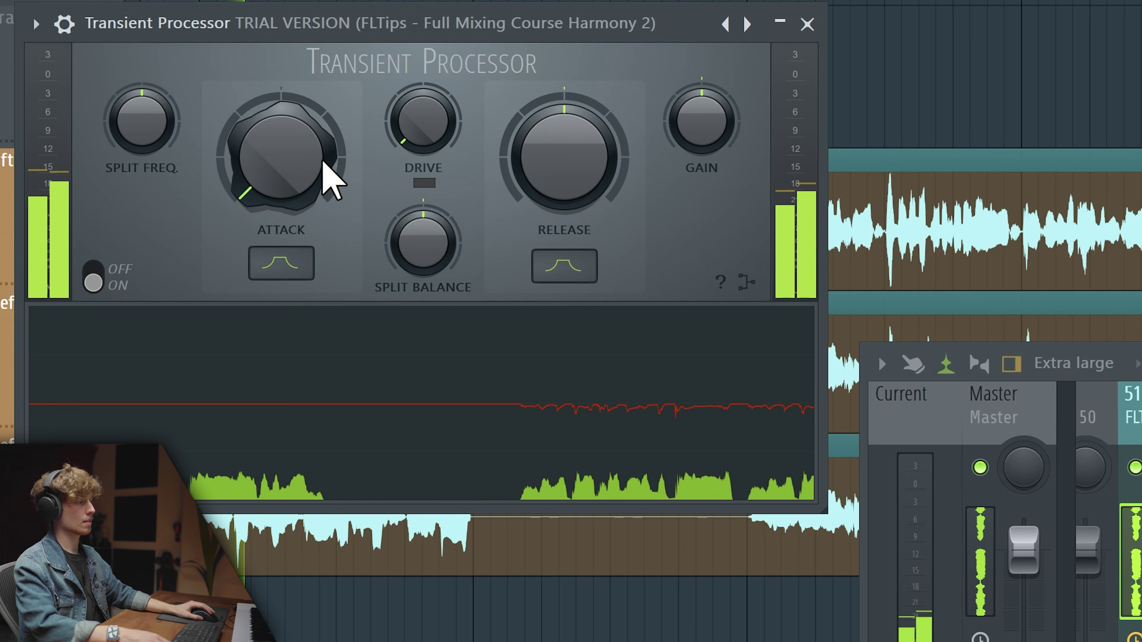
{"action": "key", "text": "space"}
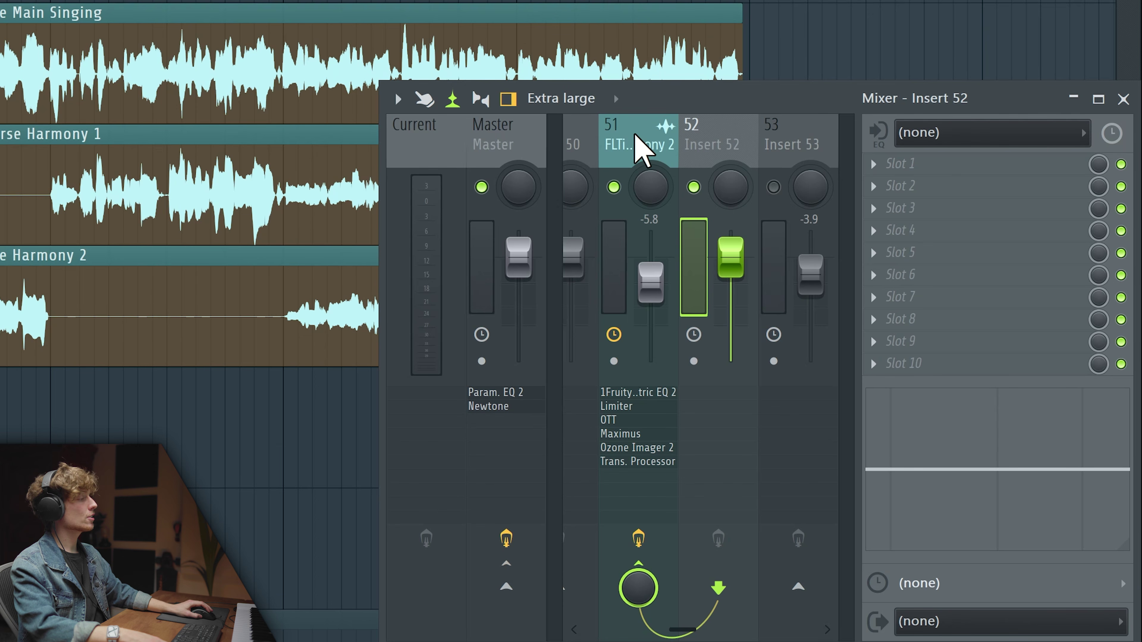
Copy the Harmony 2 track's saved mixer state with its whole effects chain onto mixer track 52, and unmute all tracks.
{"action": "right_click", "coordinate": [635, 135]}
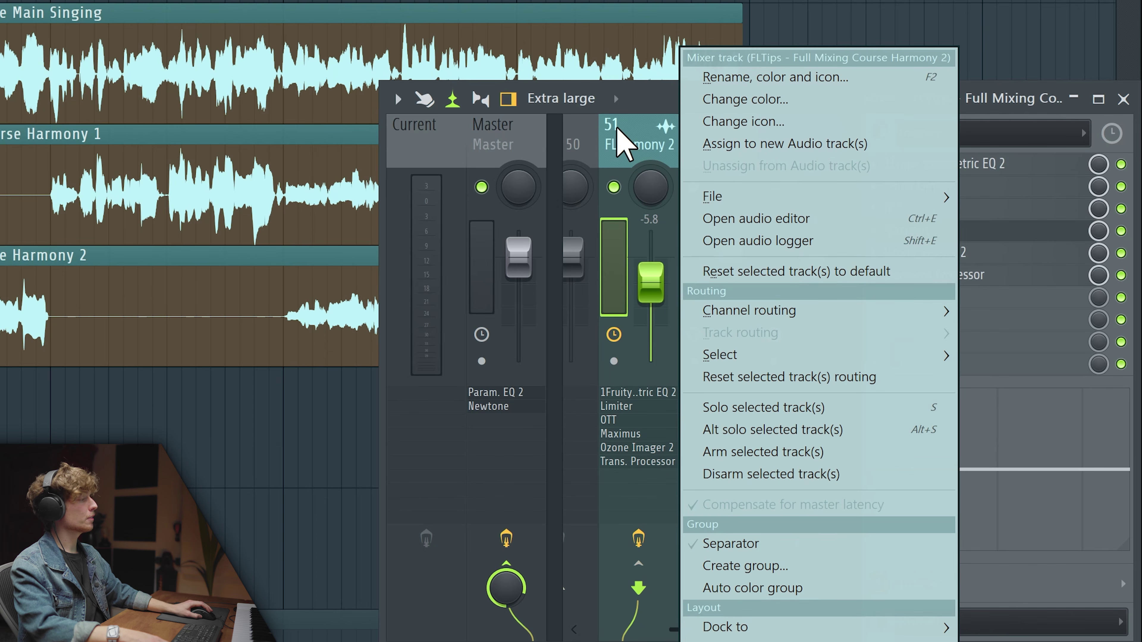
{"action": "mouse_move", "coordinate": [743, 202]}
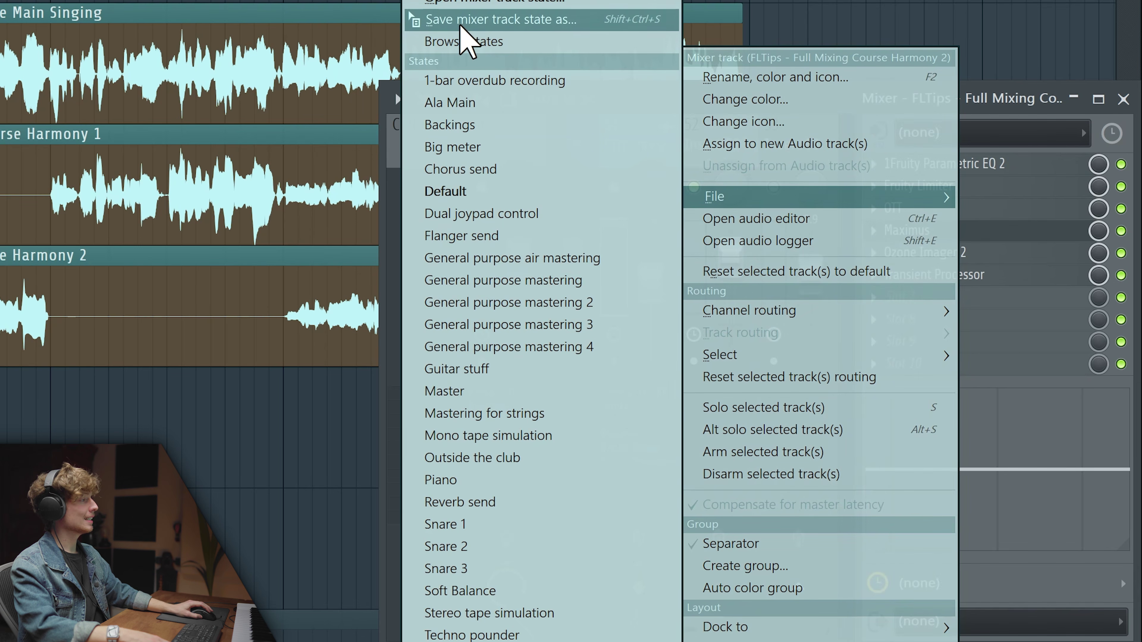
{"action": "left_click_drag", "start_coordinate": [459, 39], "coordinate": [717, 135]}
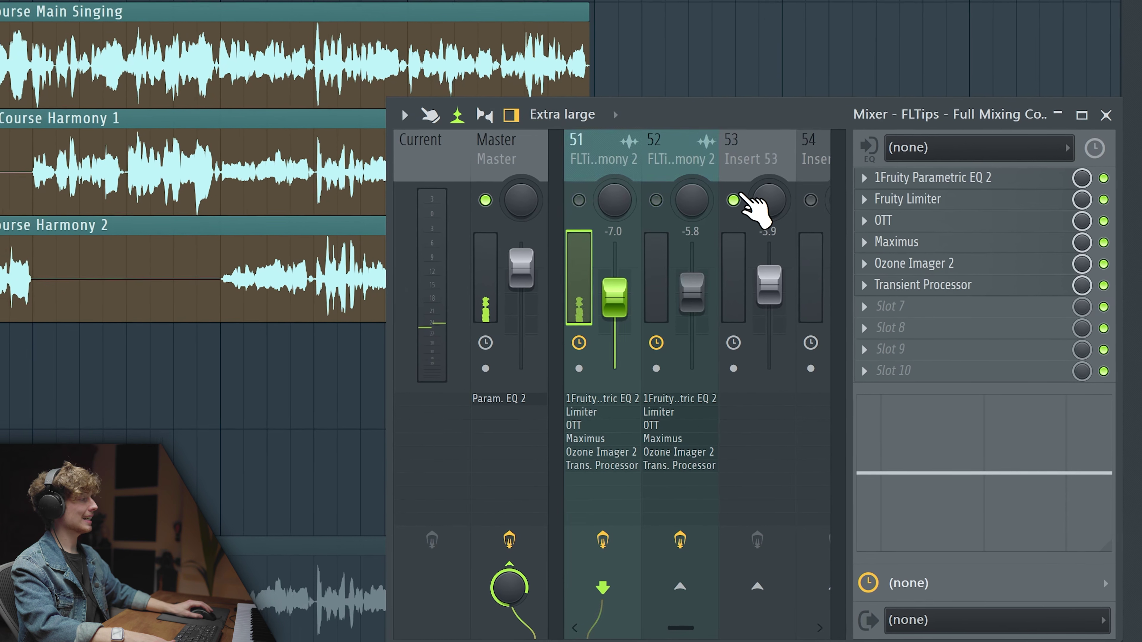
{"action": "right_click", "coordinate": [715, 187]}
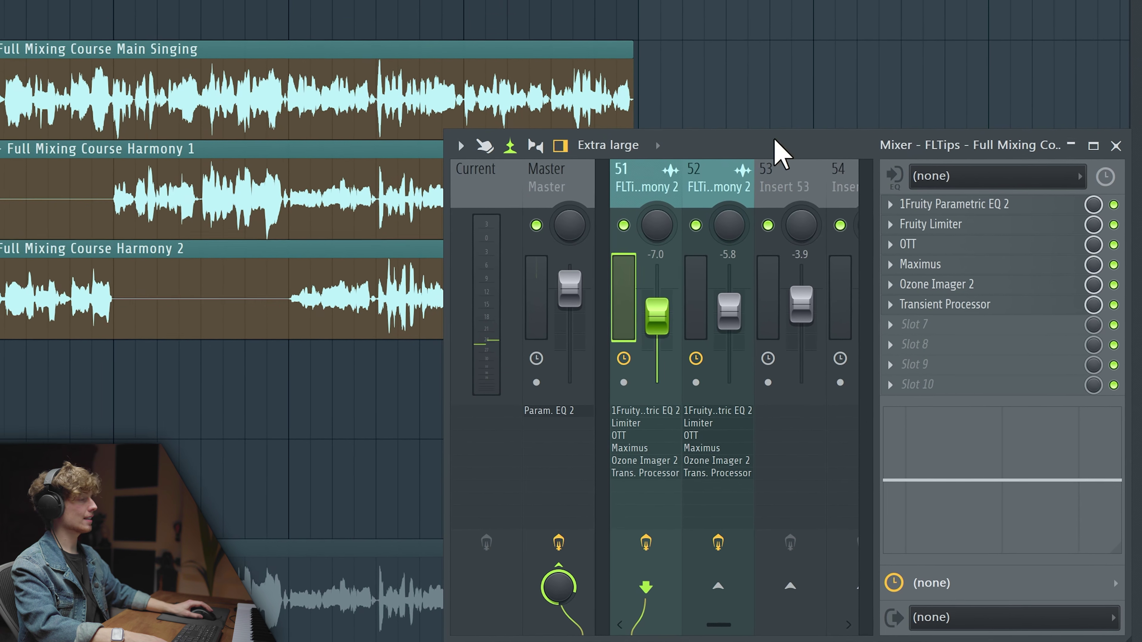
Play the main singing with both harmonies running through the duplicated effects chains.
{"action": "key", "text": "space"}
{"action": "left_click_drag", "start_coordinate": [791, 177], "coordinate": [788, 256]}
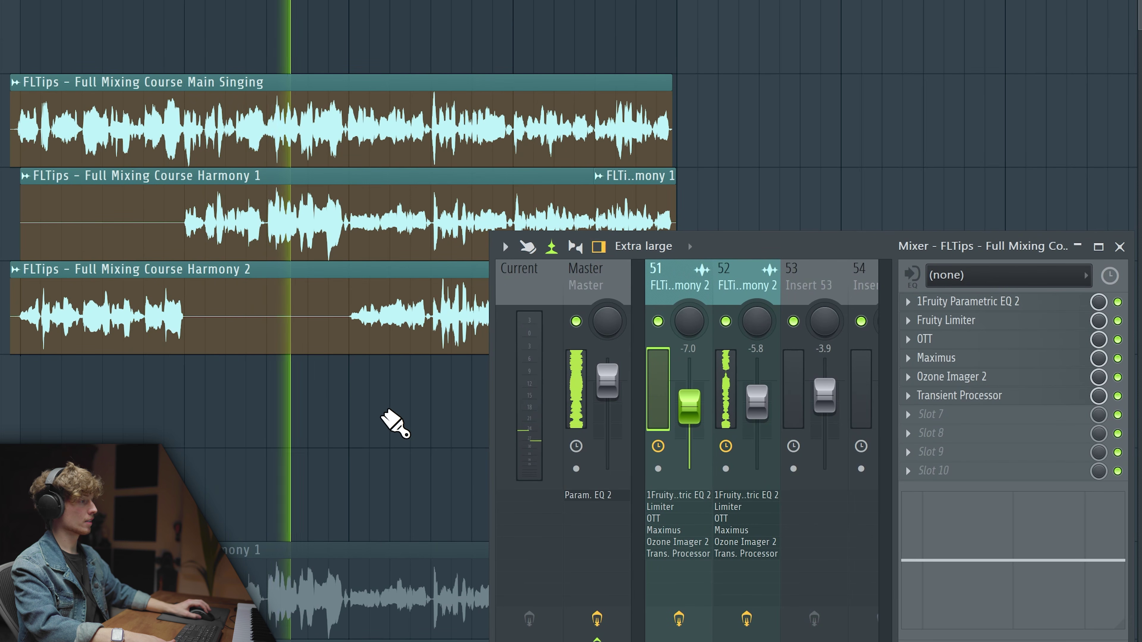
{"action": "scroll", "coordinate": [301, 441], "scroll_direction": "up", "scroll_amount": 1}
{"action": "scroll", "coordinate": [404, 440], "scroll_direction": "down", "scroll_amount": 2}
{"action": "scroll", "coordinate": [408, 414], "scroll_direction": "up", "scroll_amount": 1}
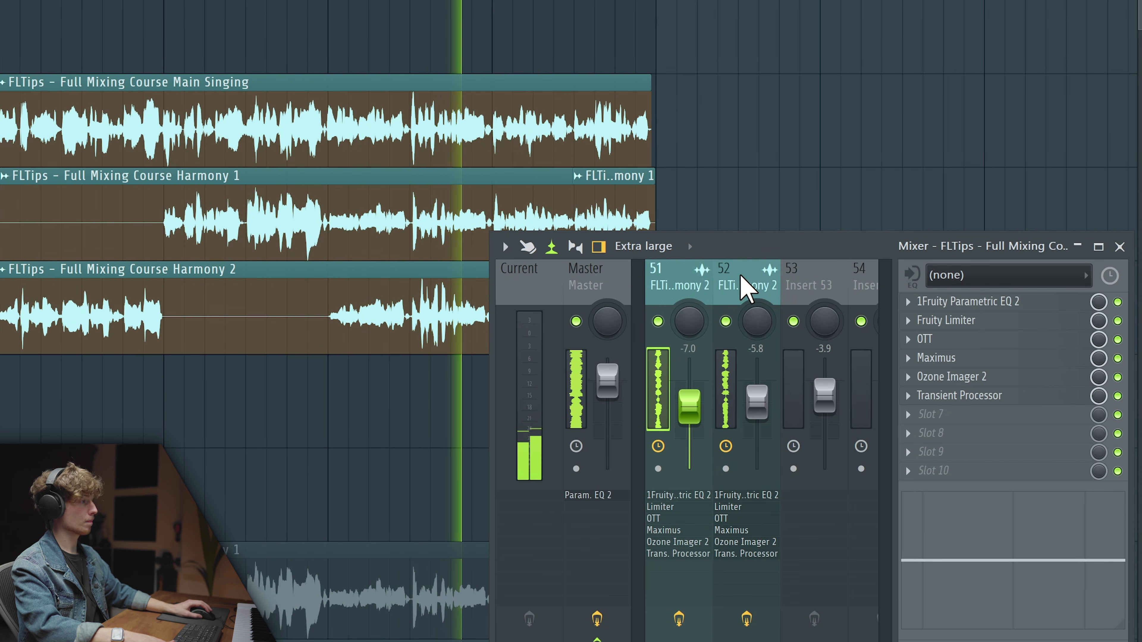
On mixer track 52, insert Fruity Balance at 29% left before Ozone Imager 2 and set the imager's Width to 73%.
{"action": "left_click", "coordinate": [745, 289]}
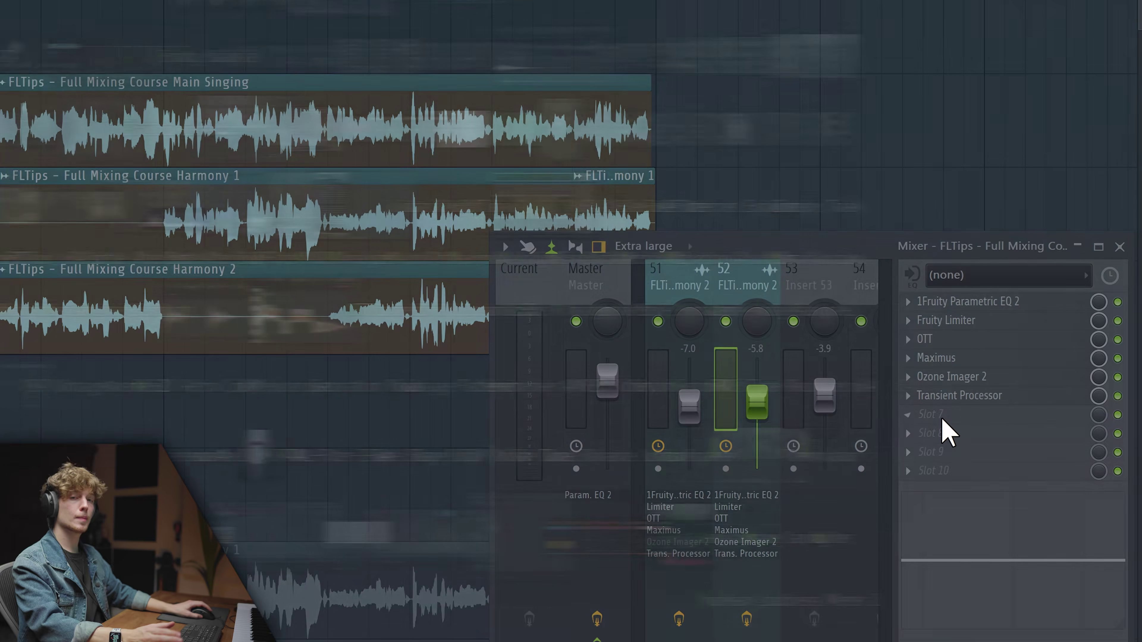
{"action": "key", "text": "alt+p"}
{"action": "left_click", "coordinate": [131, 72]}
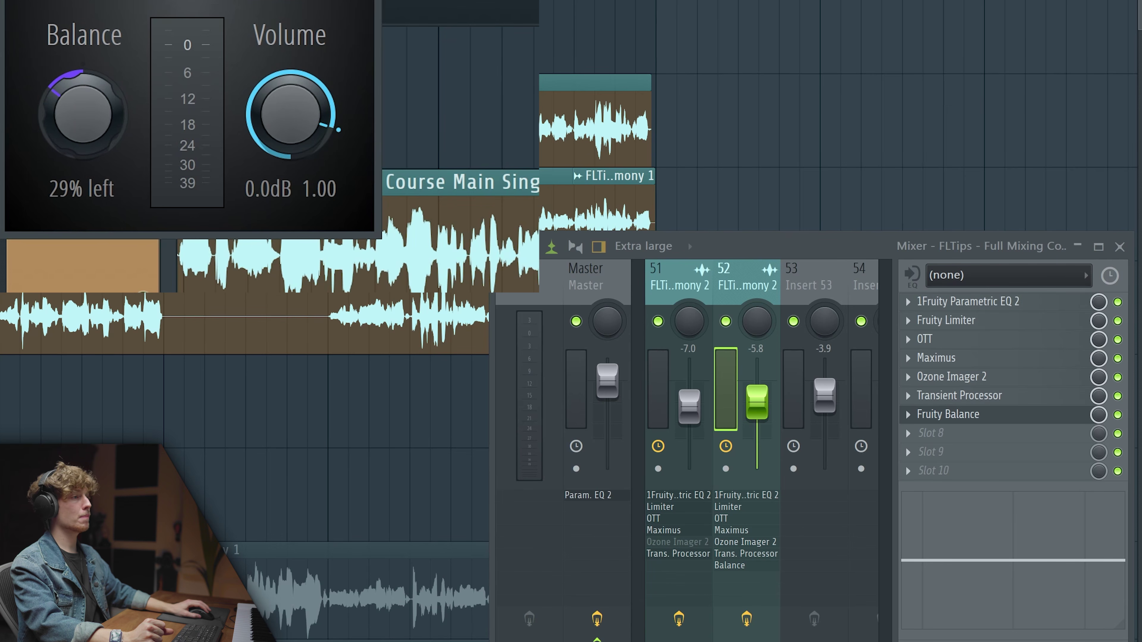
{"action": "left_click_drag", "start_coordinate": [959, 425], "coordinate": [953, 378]}
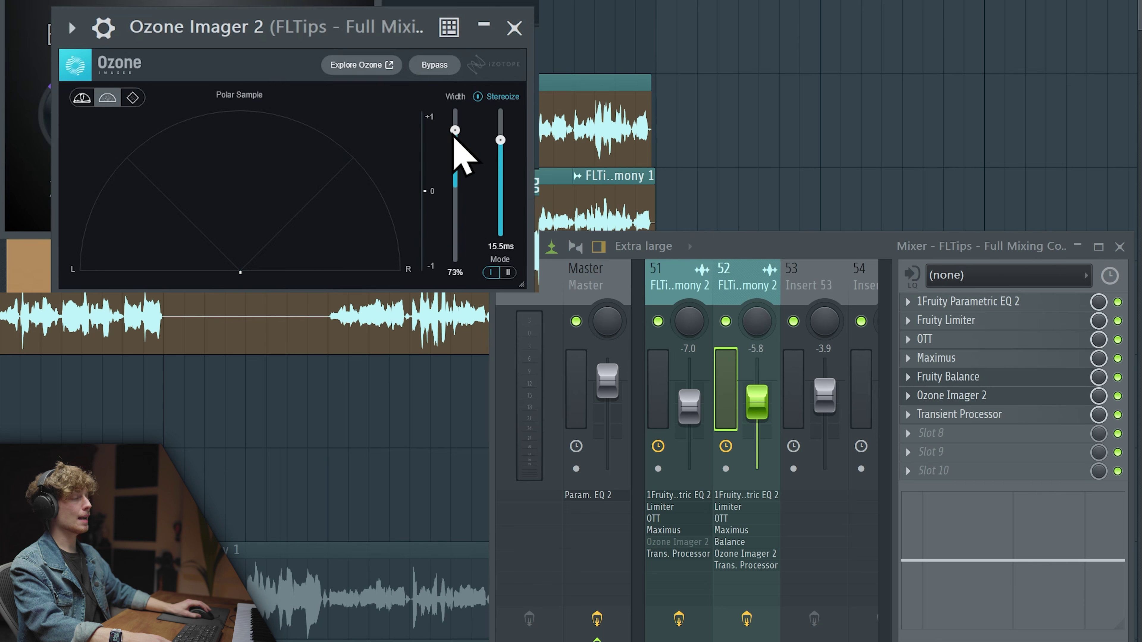
{"action": "left_click", "coordinate": [514, 28]}
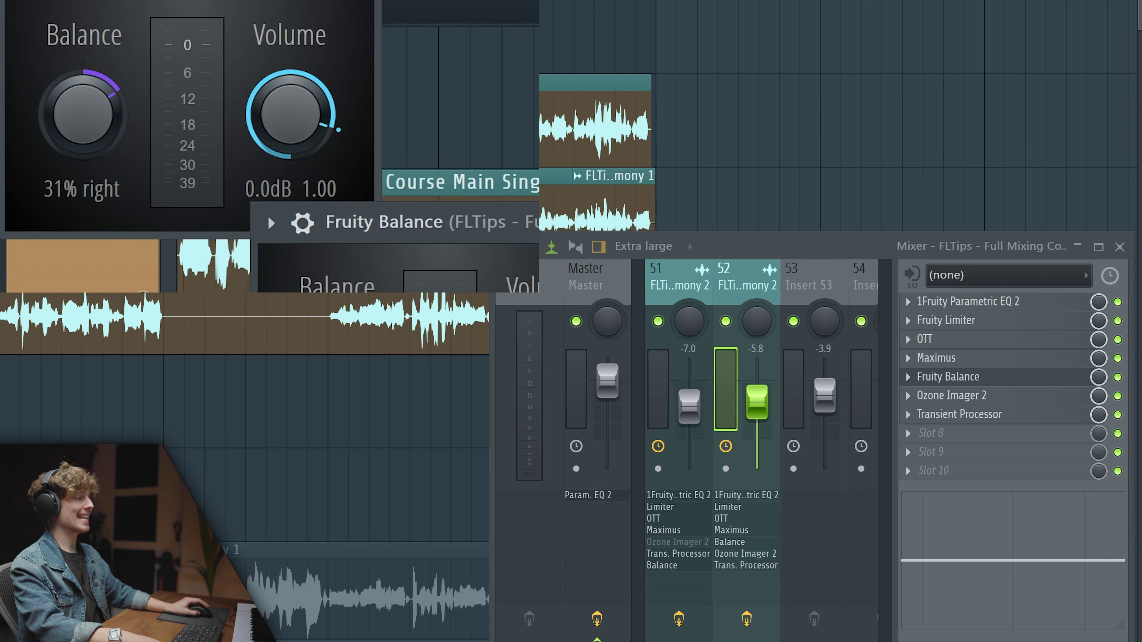
On mixer track 51, place Fruity Balance at 31% right before Ozone Imager 2 and re-enable the imager.
{"action": "left_click", "coordinate": [706, 292]}
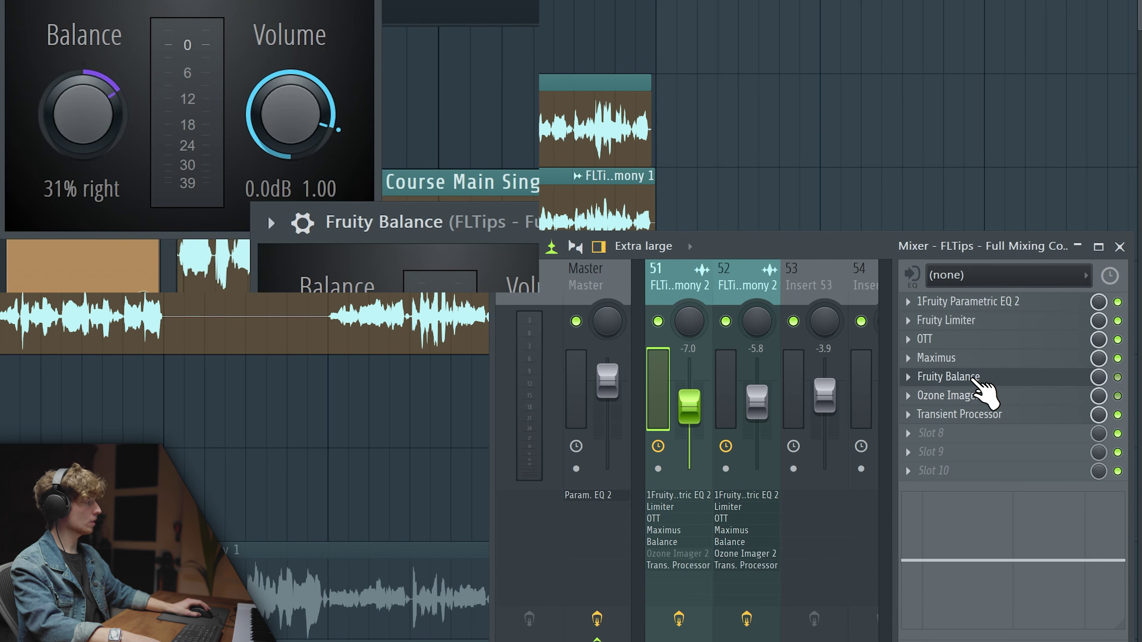
{"action": "left_click", "coordinate": [1119, 396]}
{"action": "left_click", "coordinate": [954, 396]}
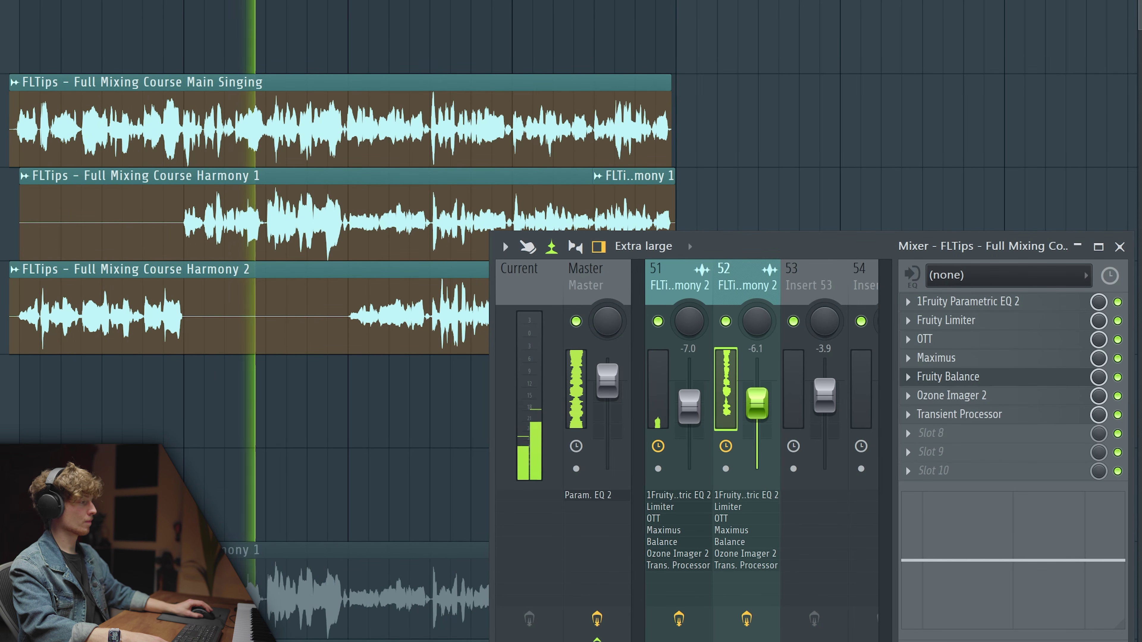
Set mixer track 52's volume to -5.5 dB during playback, and stop playing.
{"action": "left_click_drag", "start_coordinate": [764, 408], "coordinate": [767, 411]}
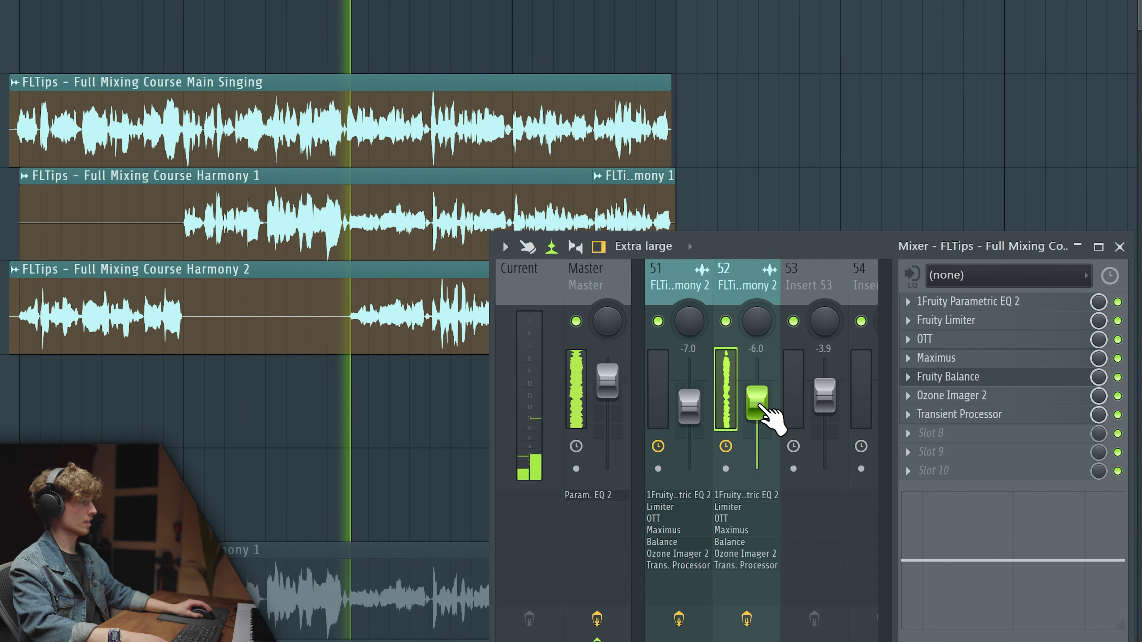
{"action": "left_click_drag", "start_coordinate": [764, 408], "coordinate": [765, 403]}
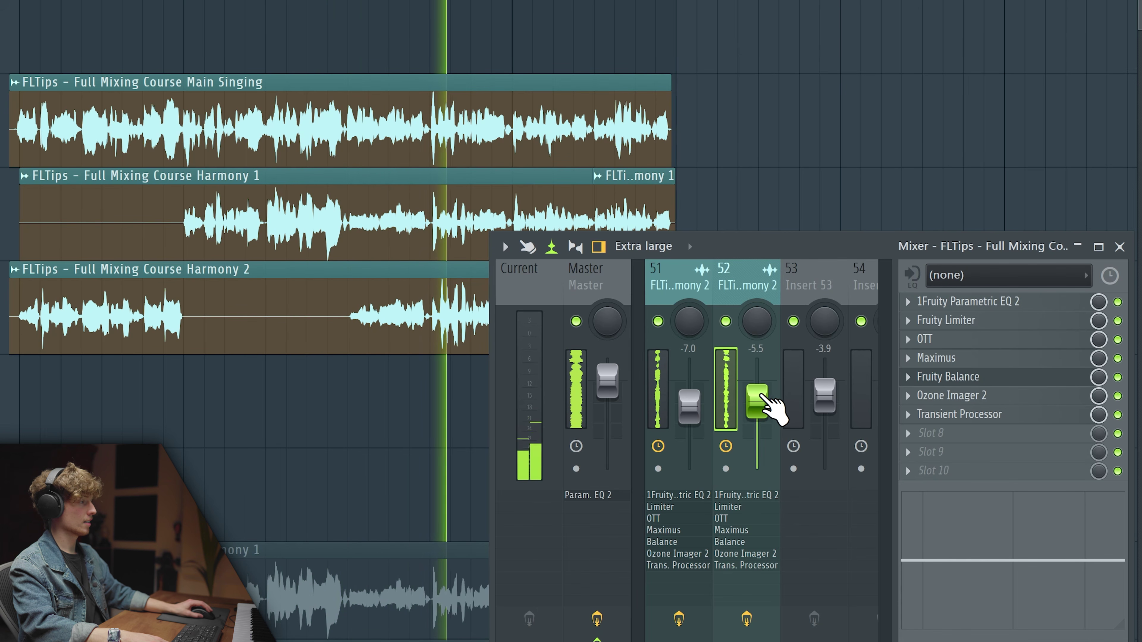
{"action": "key", "text": "space"}
Play the arrangement with both harmonies, raising mixer track 52 to -3.5 dB and track 51 to -6.1 dB.
{"action": "left_click_drag", "start_coordinate": [752, 239], "coordinate": [749, 422]}
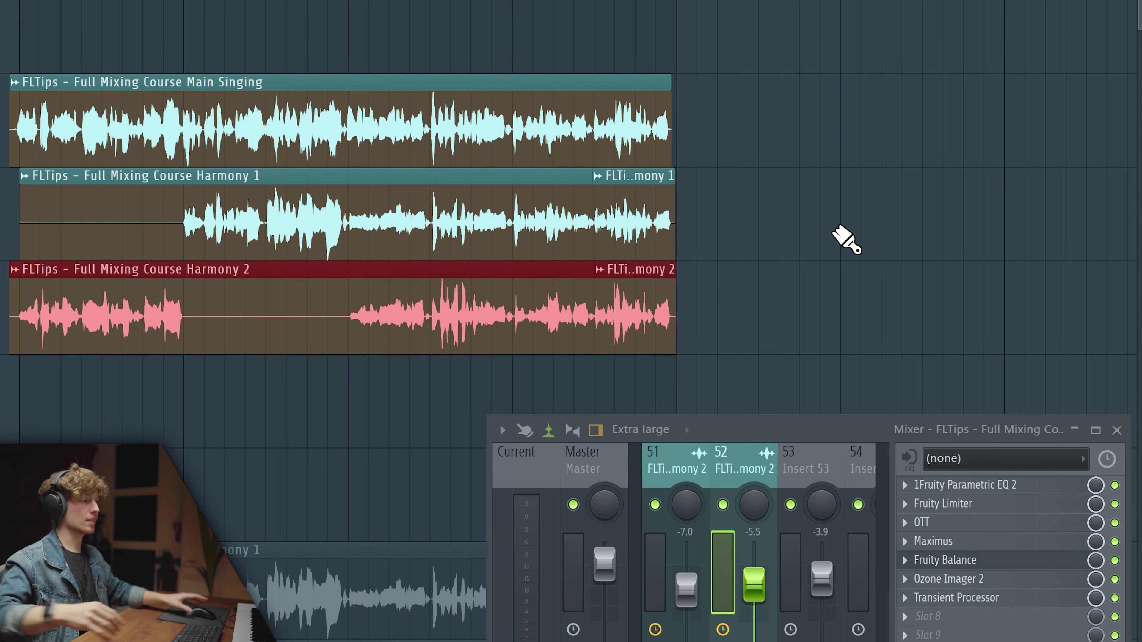
{"action": "left_click", "coordinate": [355, 225]}
{"action": "scroll", "coordinate": [327, 260], "scroll_direction": "down", "scroll_amount": 1}
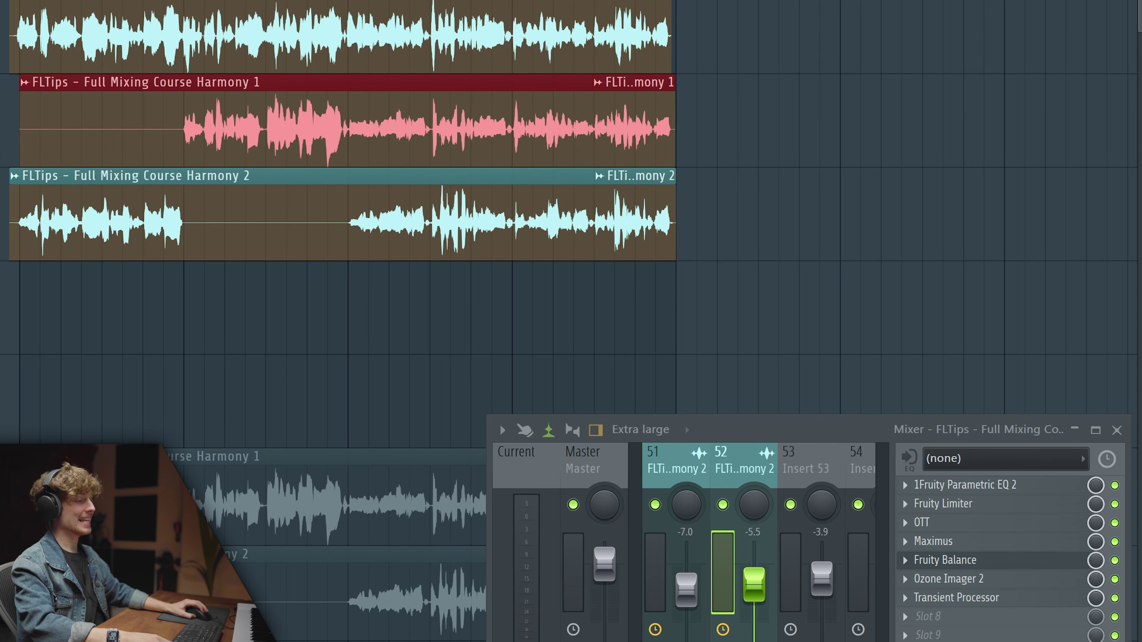
{"action": "scroll", "coordinate": [283, 297], "scroll_direction": "down", "scroll_amount": 2}
{"action": "scroll", "coordinate": [97, 135], "scroll_direction": "up", "scroll_amount": 1}
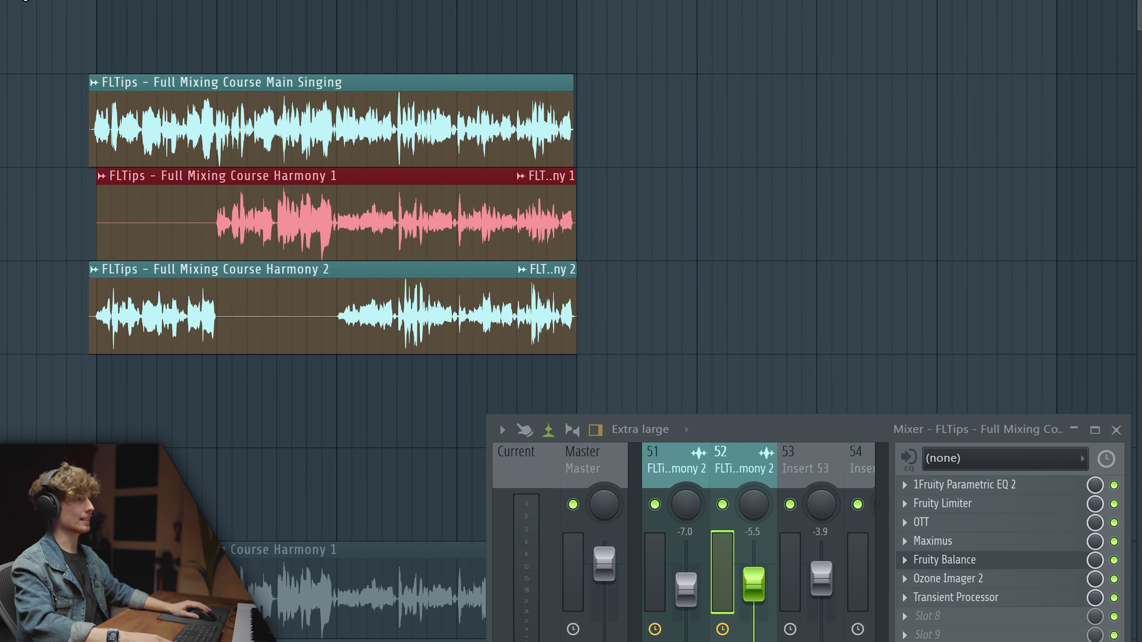
{"action": "key", "text": "space"}
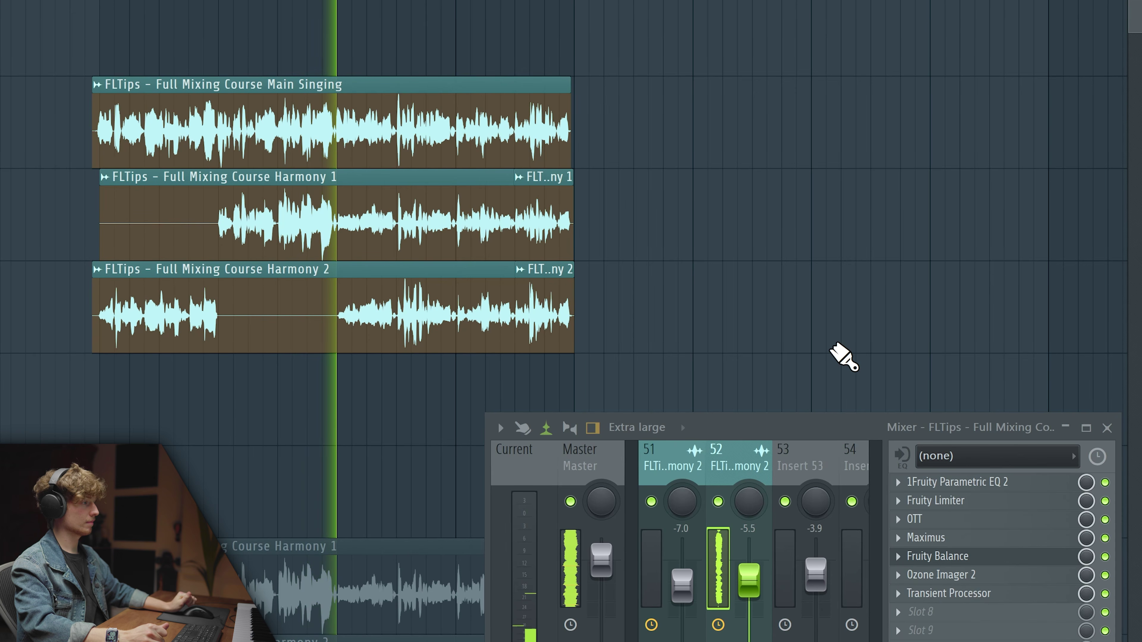
{"action": "left_click_drag", "start_coordinate": [750, 584], "coordinate": [750, 576]}
{"action": "left_click_drag", "start_coordinate": [682, 587], "coordinate": [682, 583]}
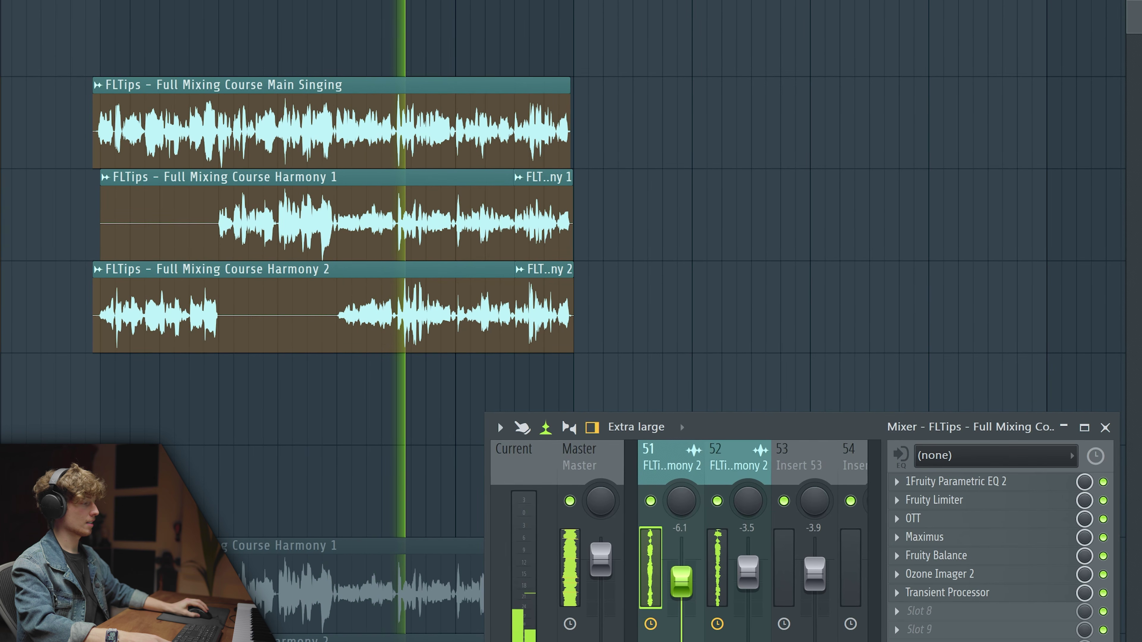